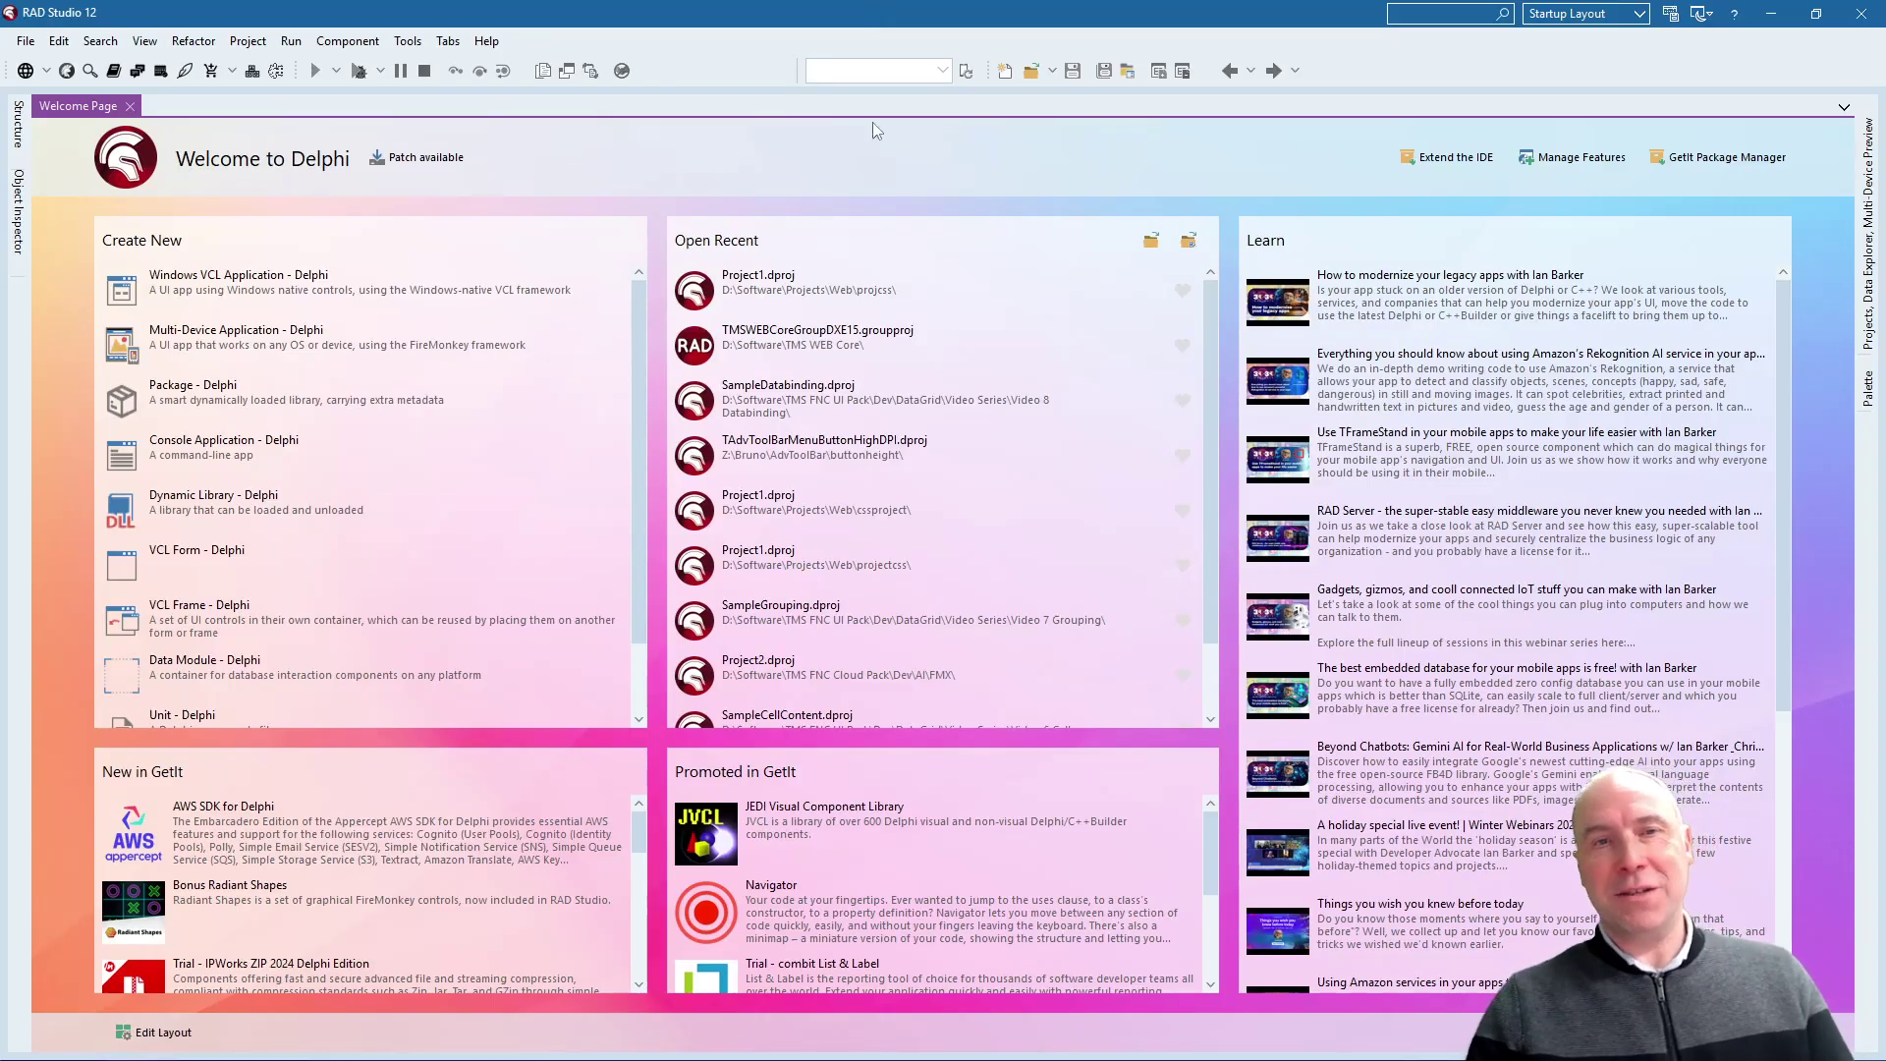
# Create a new Delphi VCL application, enlarge Form1, and search the palette for 'fncdat'.
pyautogui.click(25, 41)
pyautogui.moveTo(54, 66)
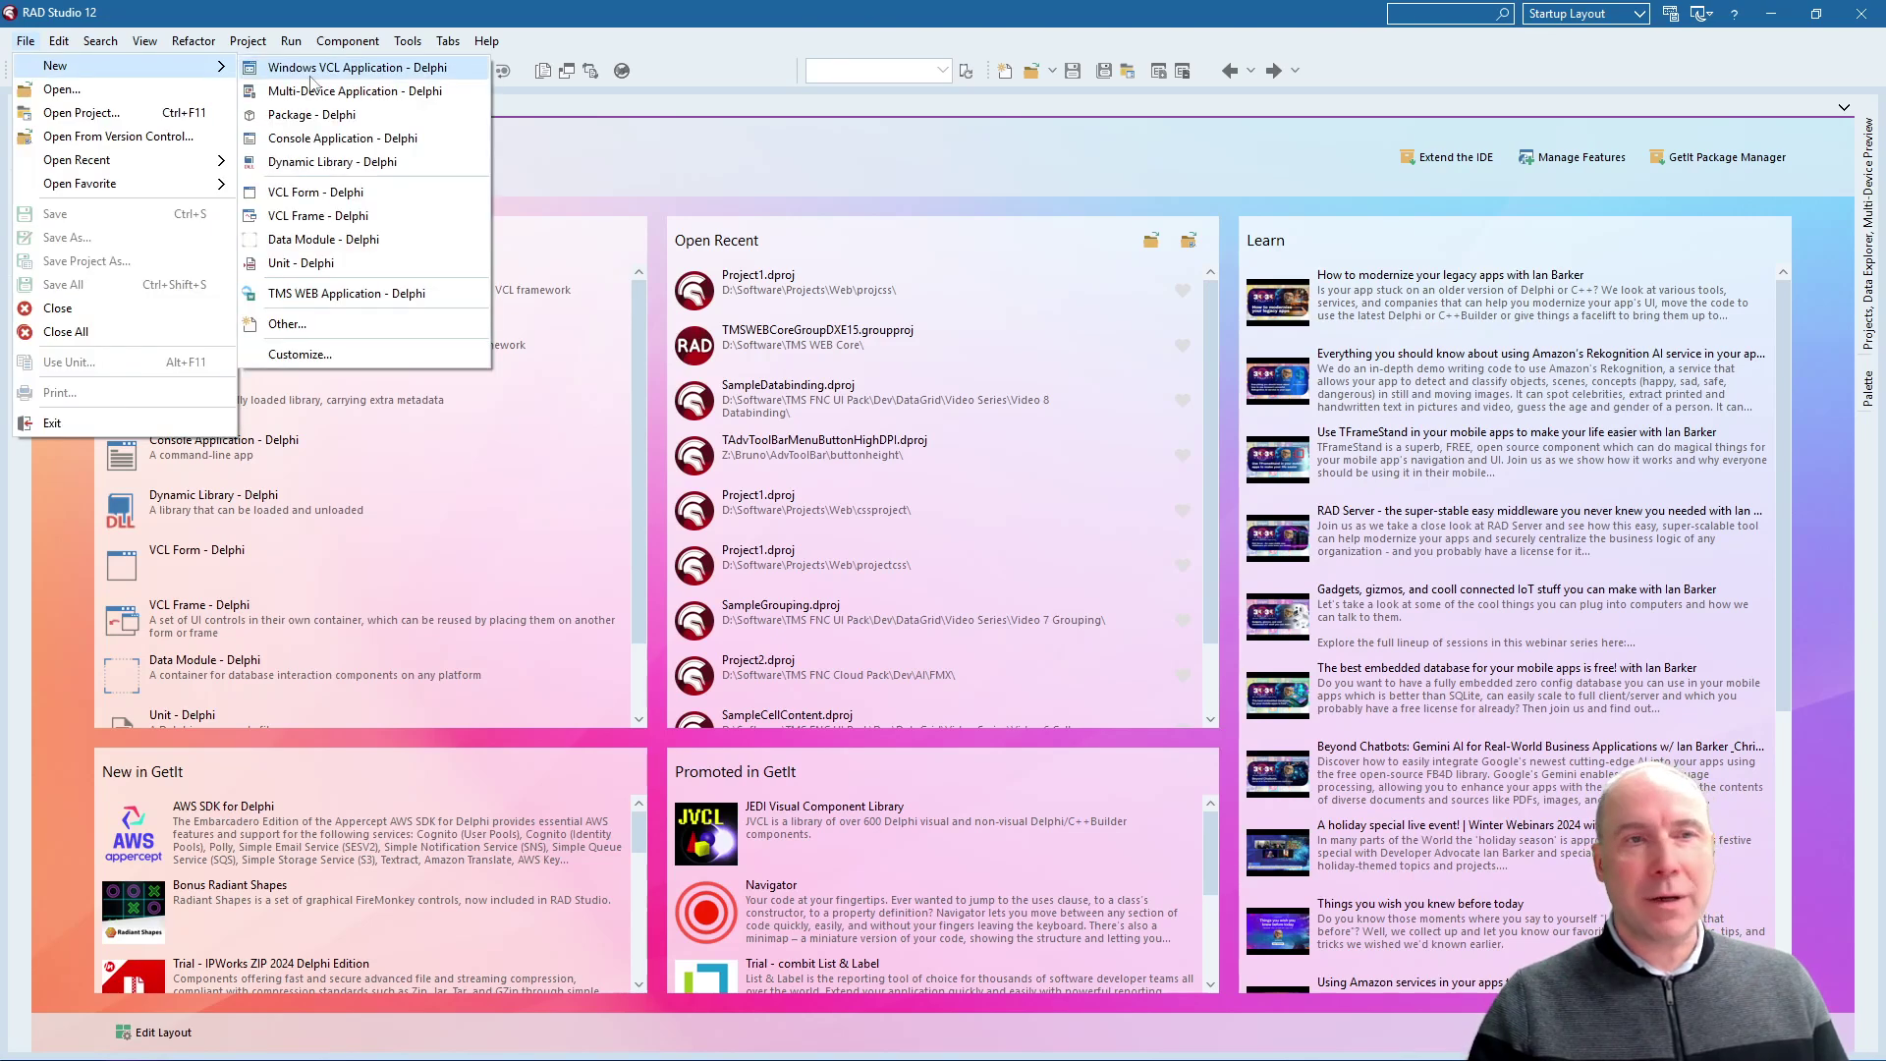
pyautogui.click(357, 67)
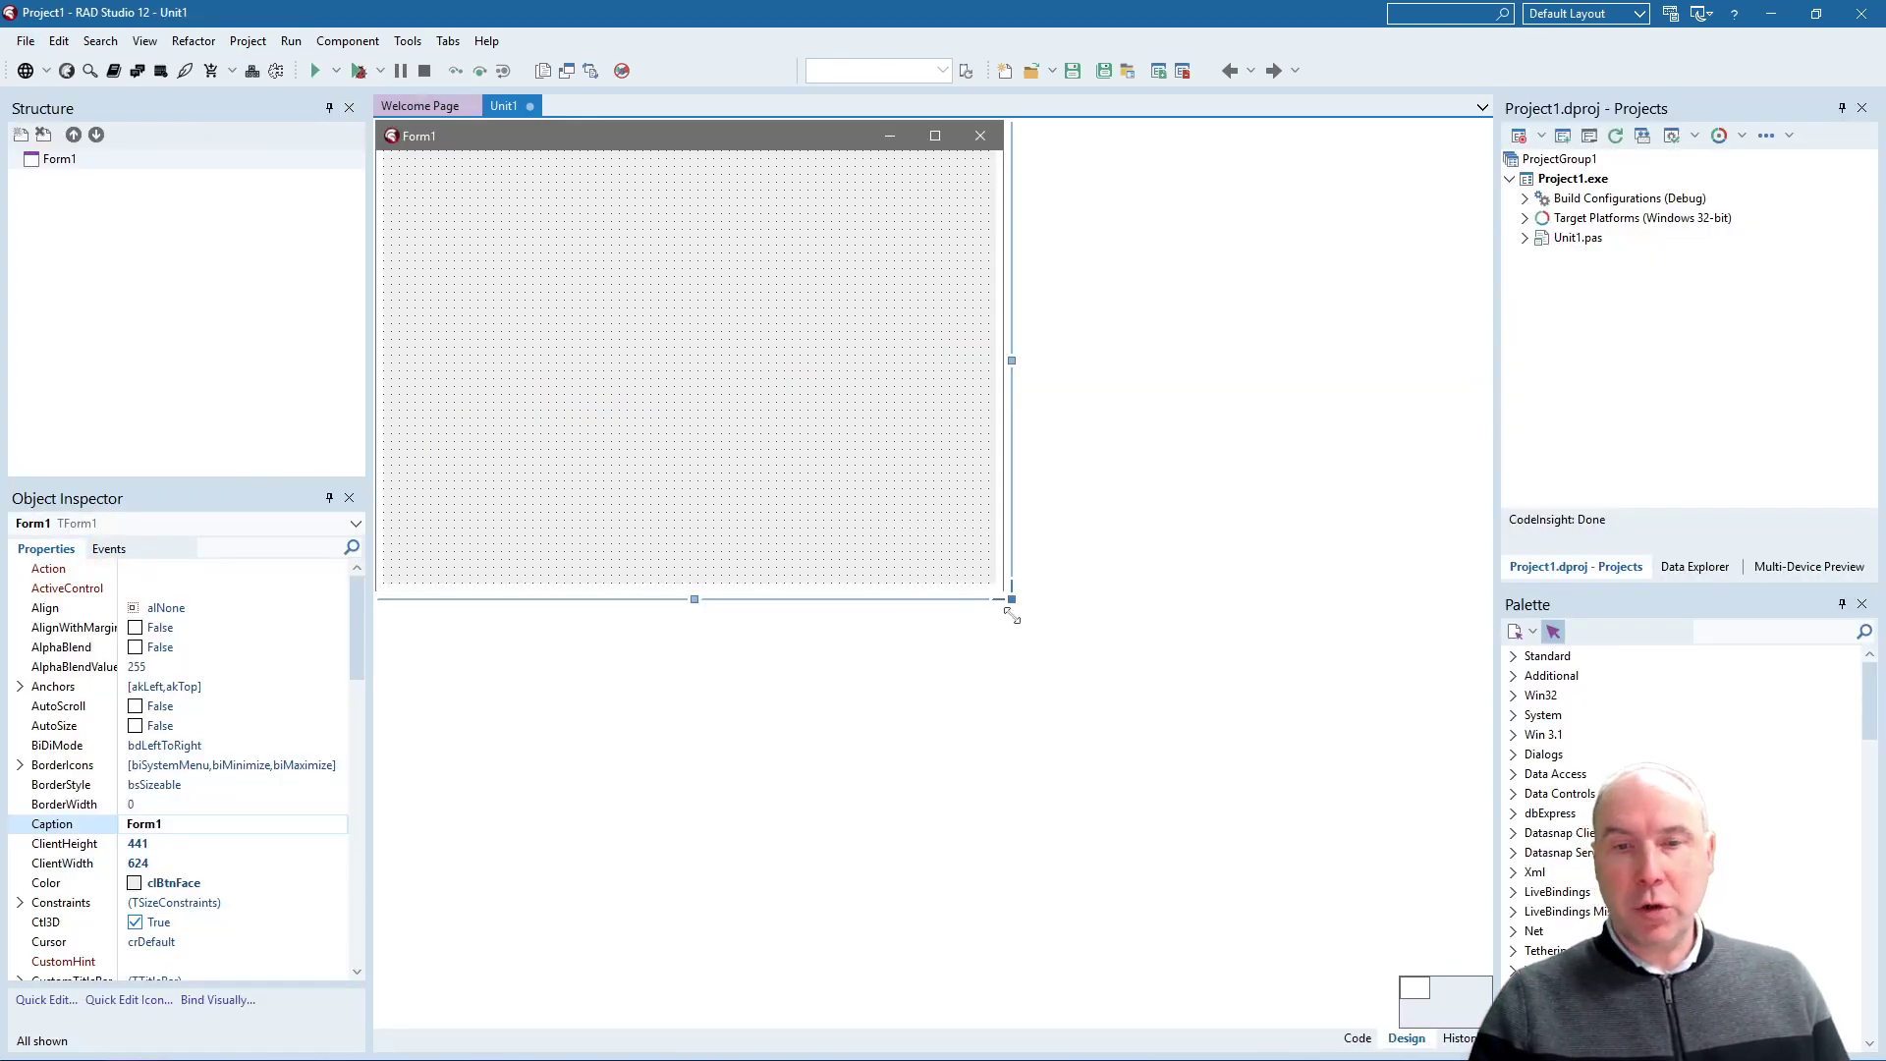
pyautogui.moveTo(1012, 596); pyautogui.dragTo(1417, 961)
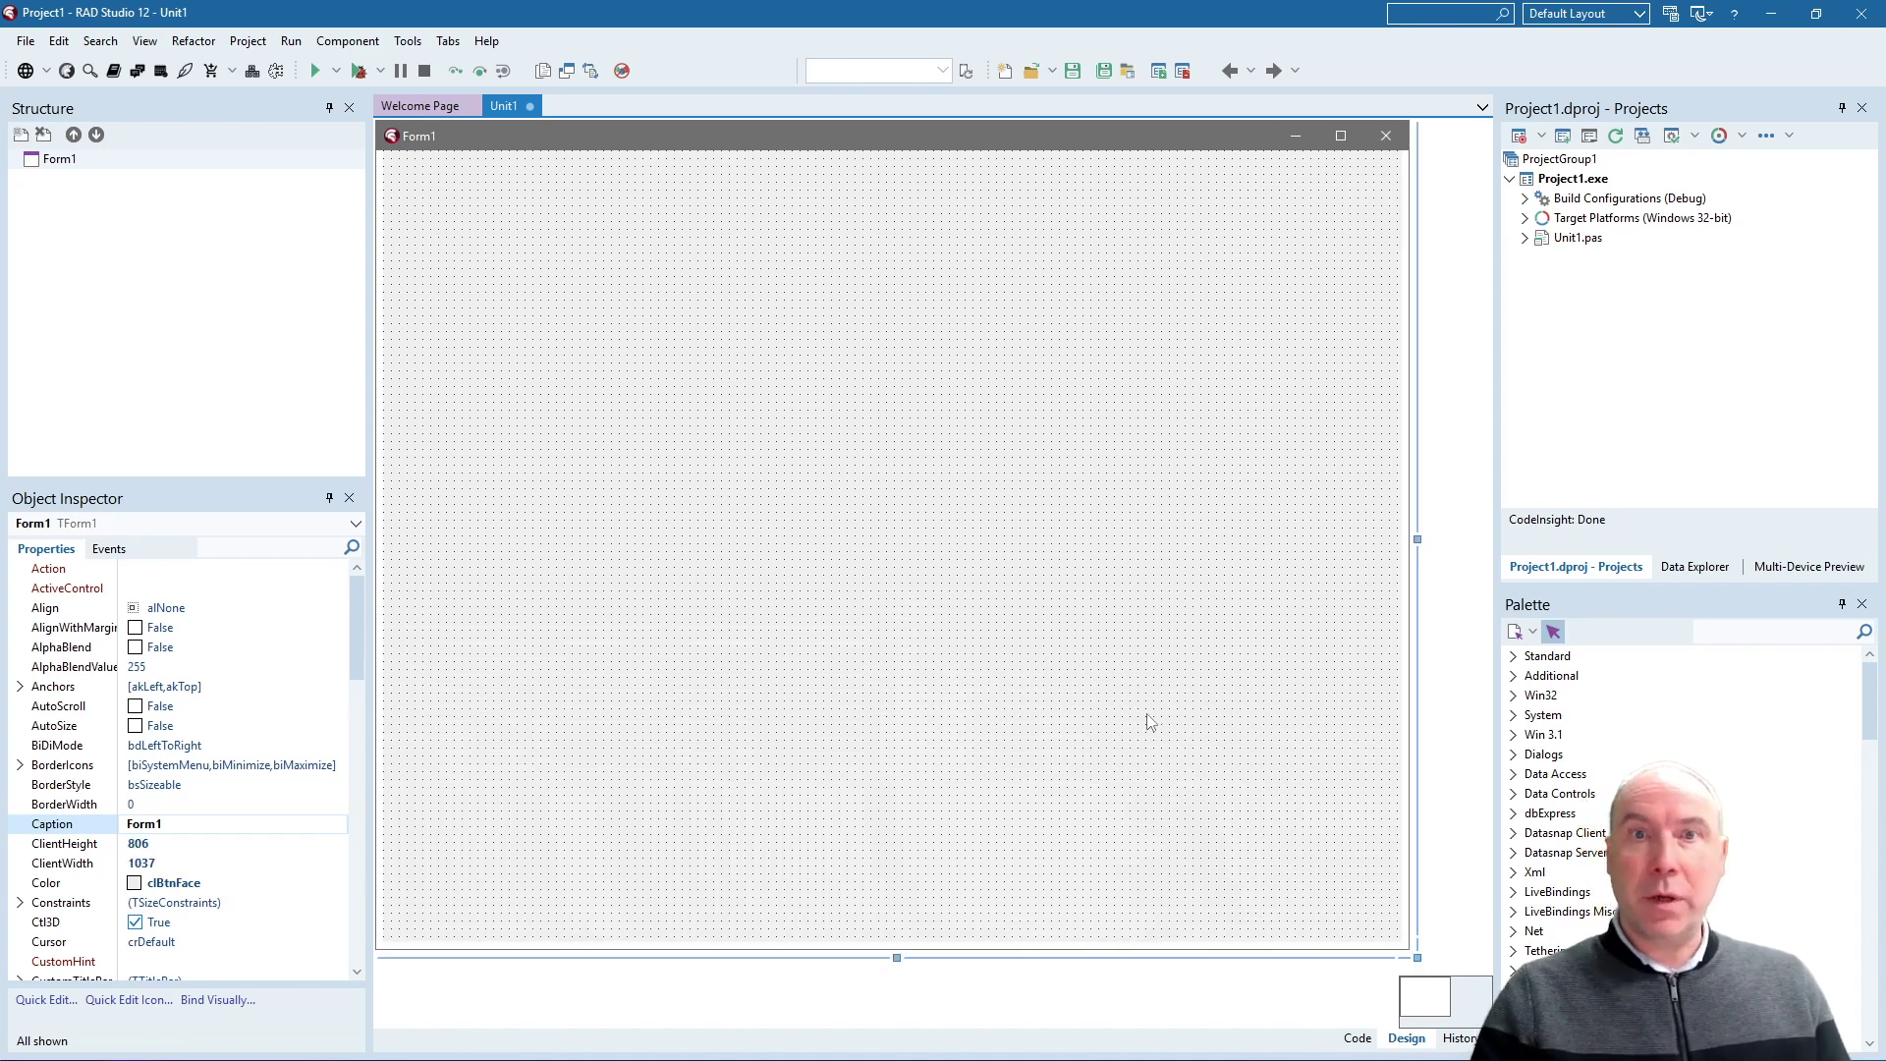
pyautogui.click(1736, 634)
pyautogui.write('f')
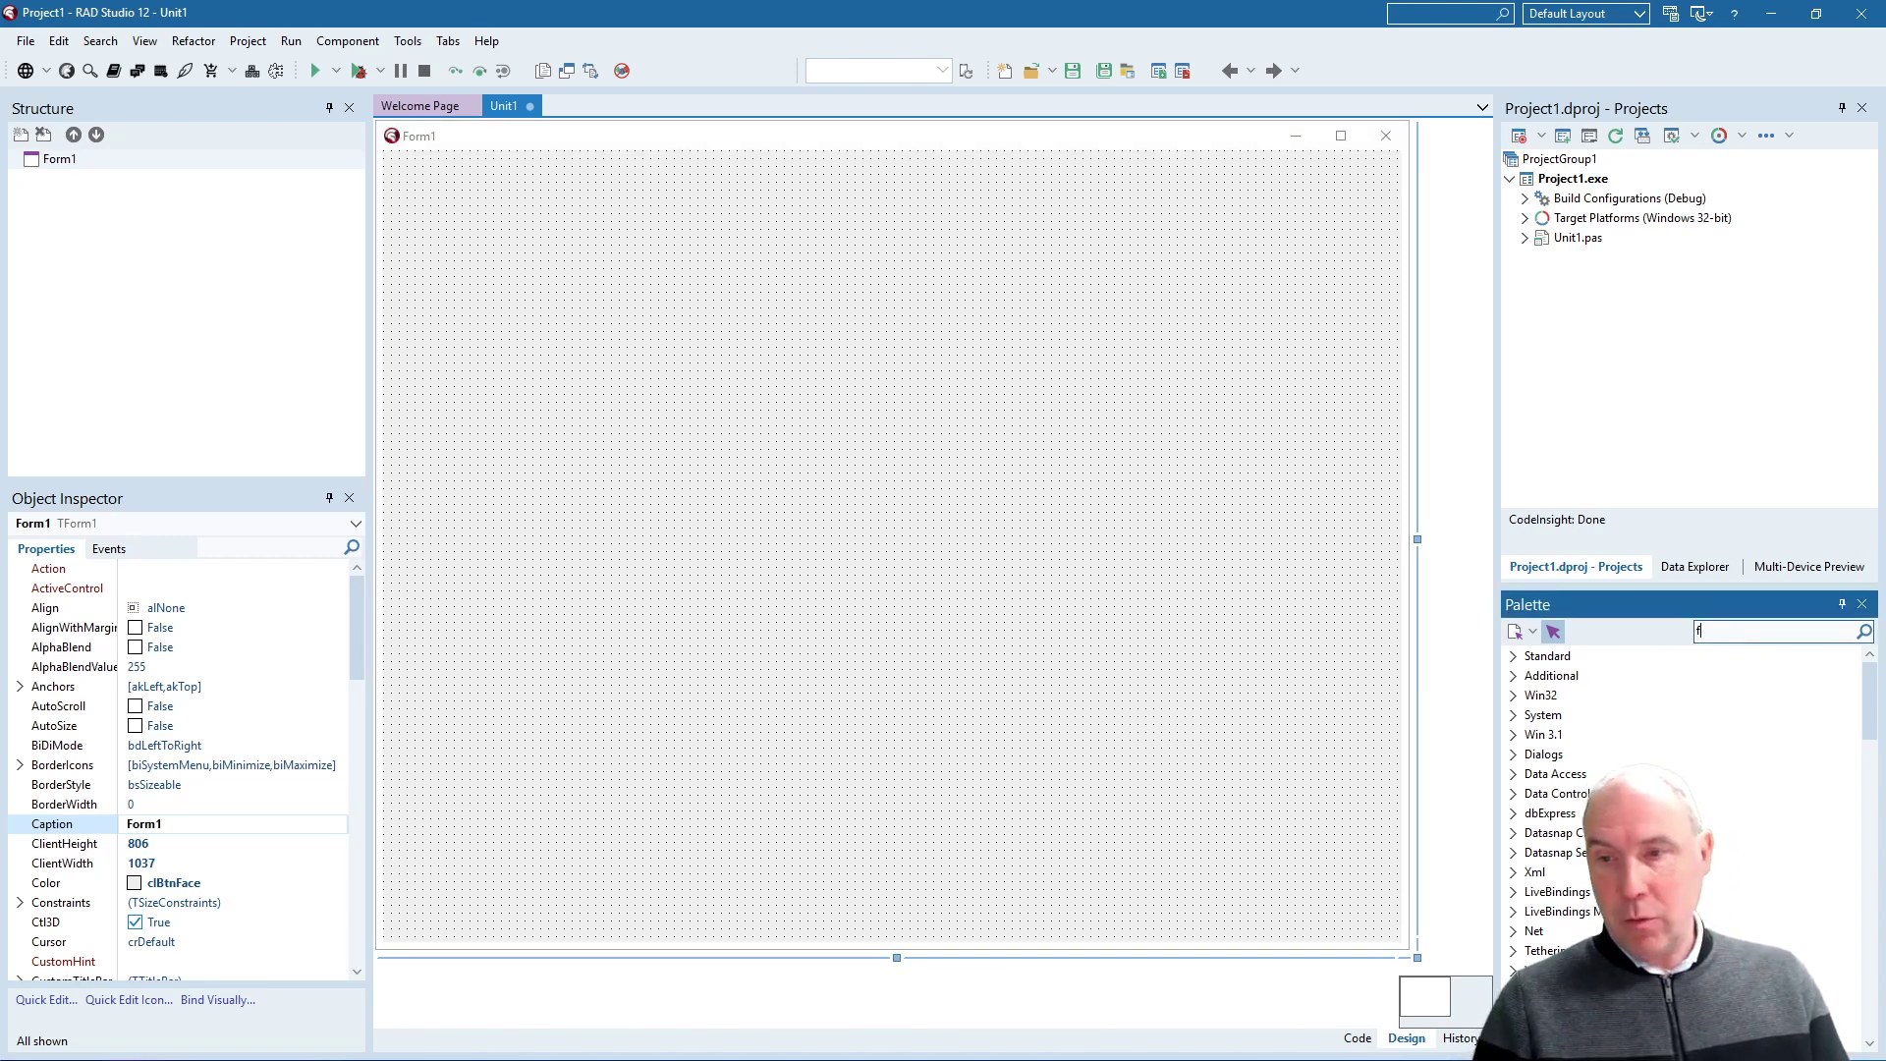
pyautogui.write('ncdat')
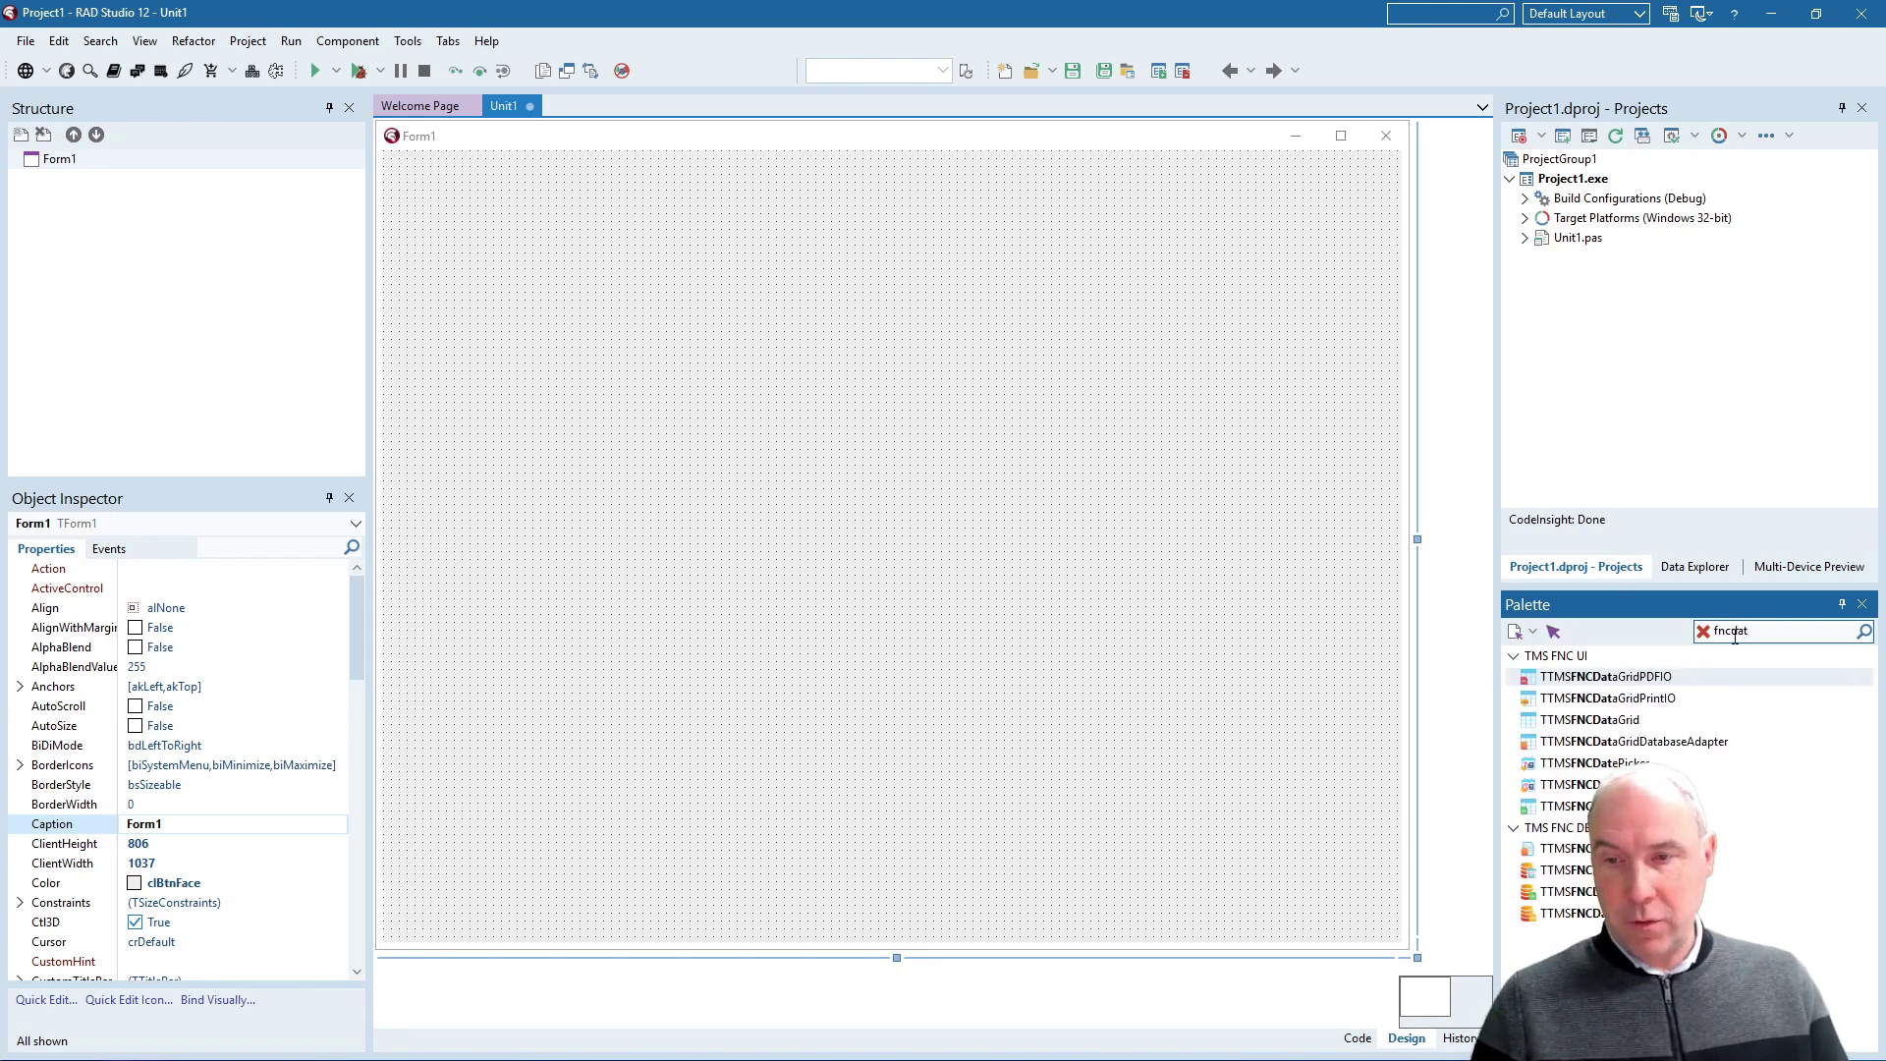
# Add a TTMSFNCDataGrid and enlarge it across Form1's top-left area.
pyautogui.doubleClick(1588, 720)
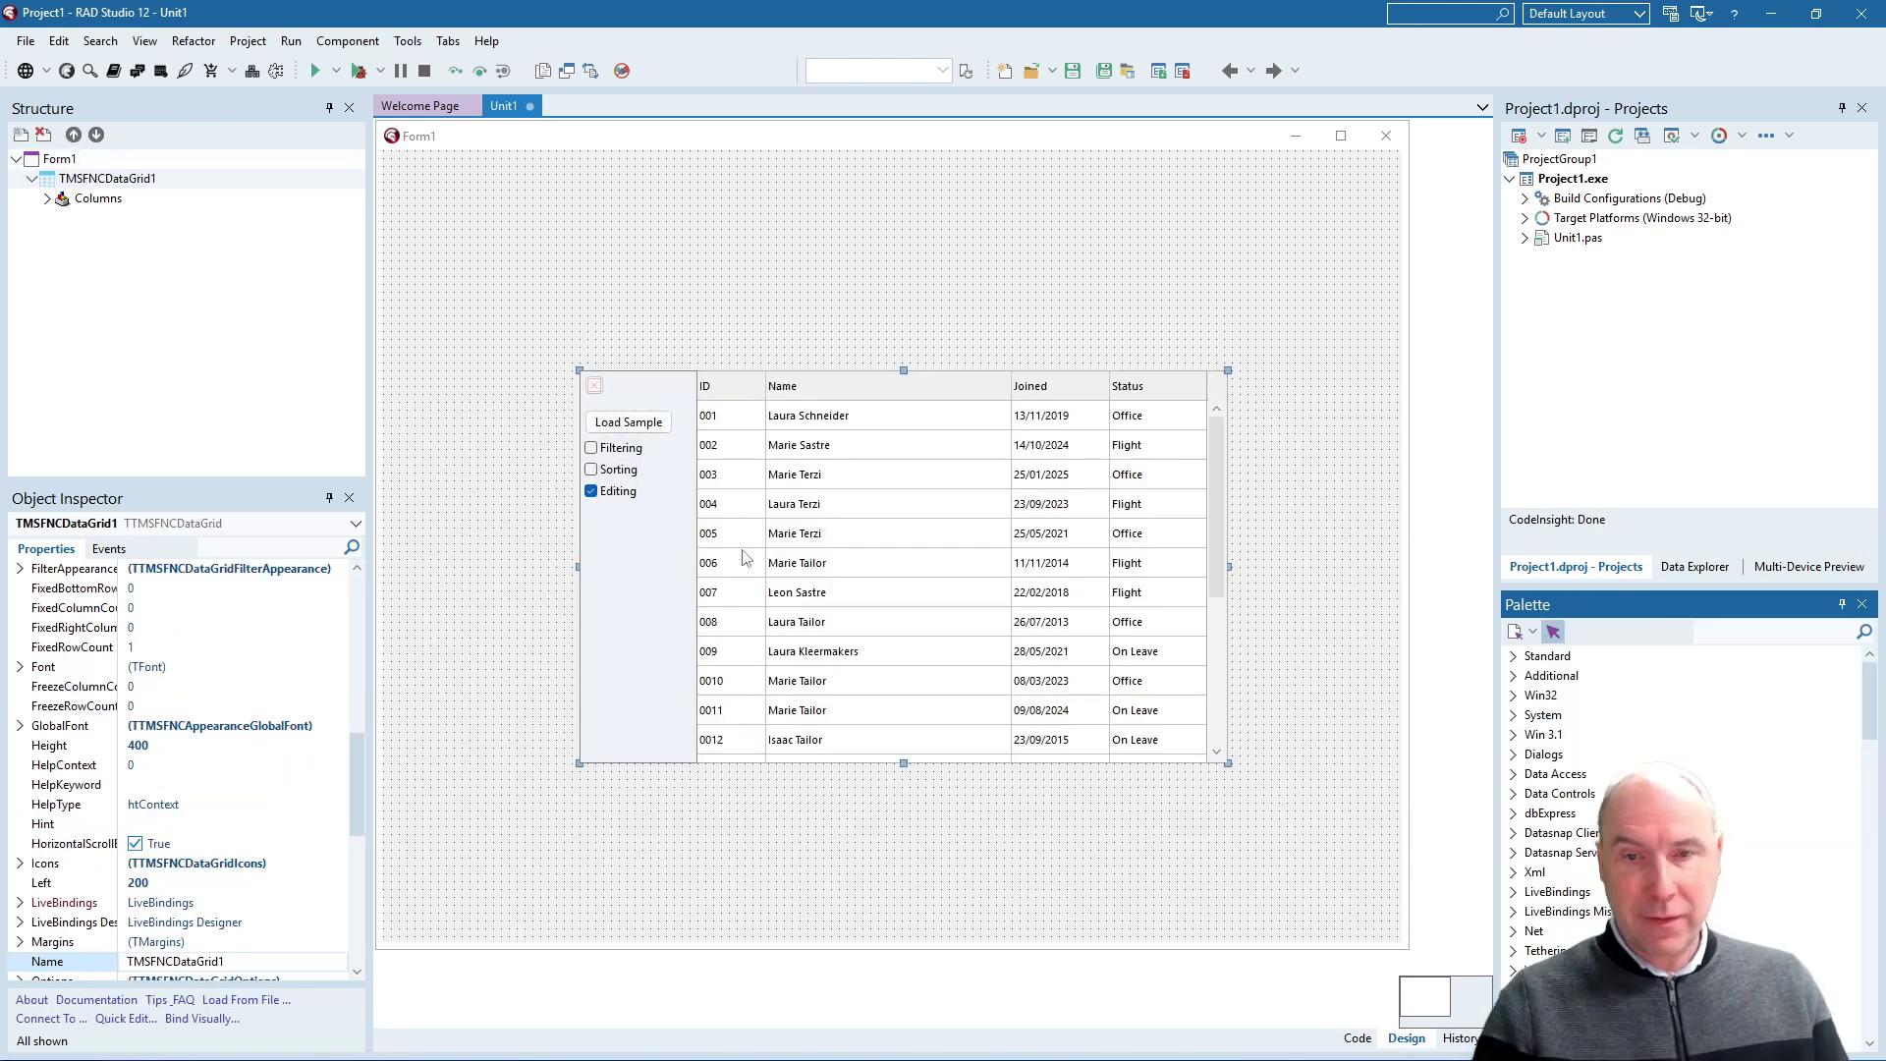
pyautogui.moveTo(742, 557); pyautogui.dragTo(568, 369)
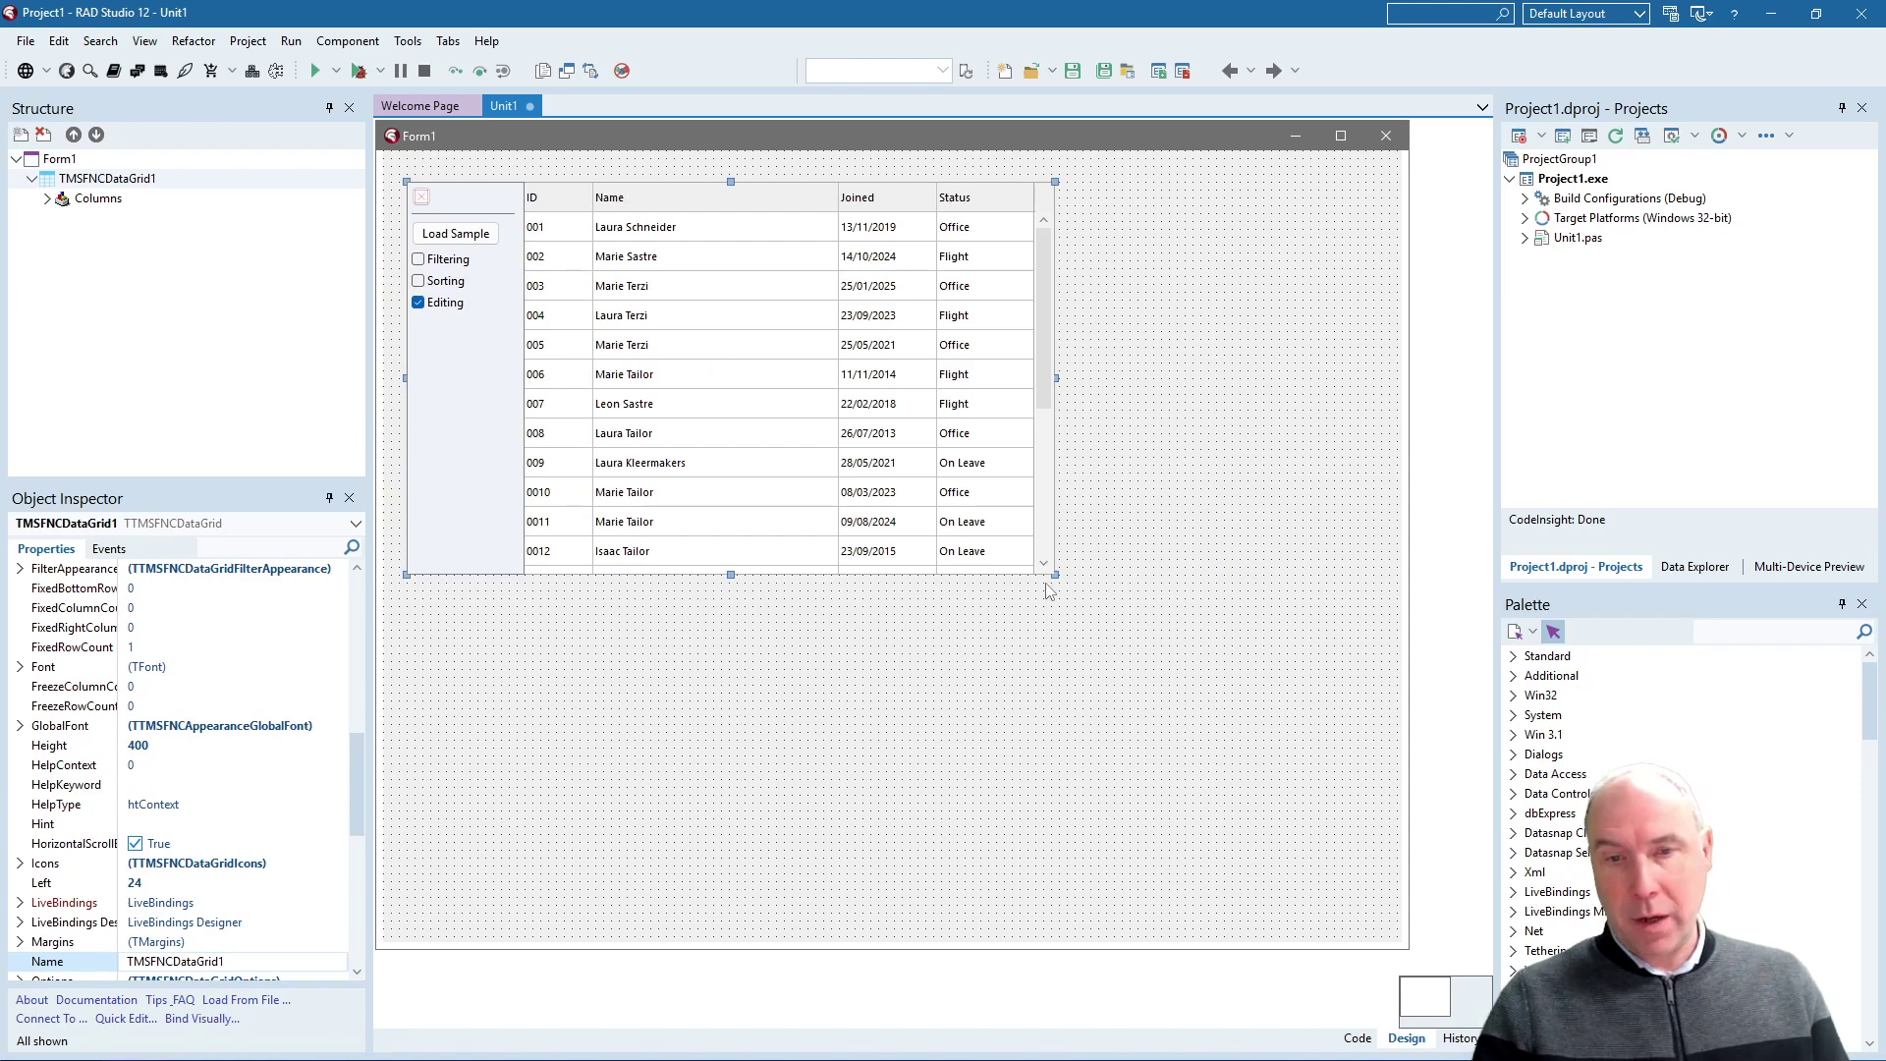
pyautogui.moveTo(1057, 575); pyautogui.dragTo(1285, 685)
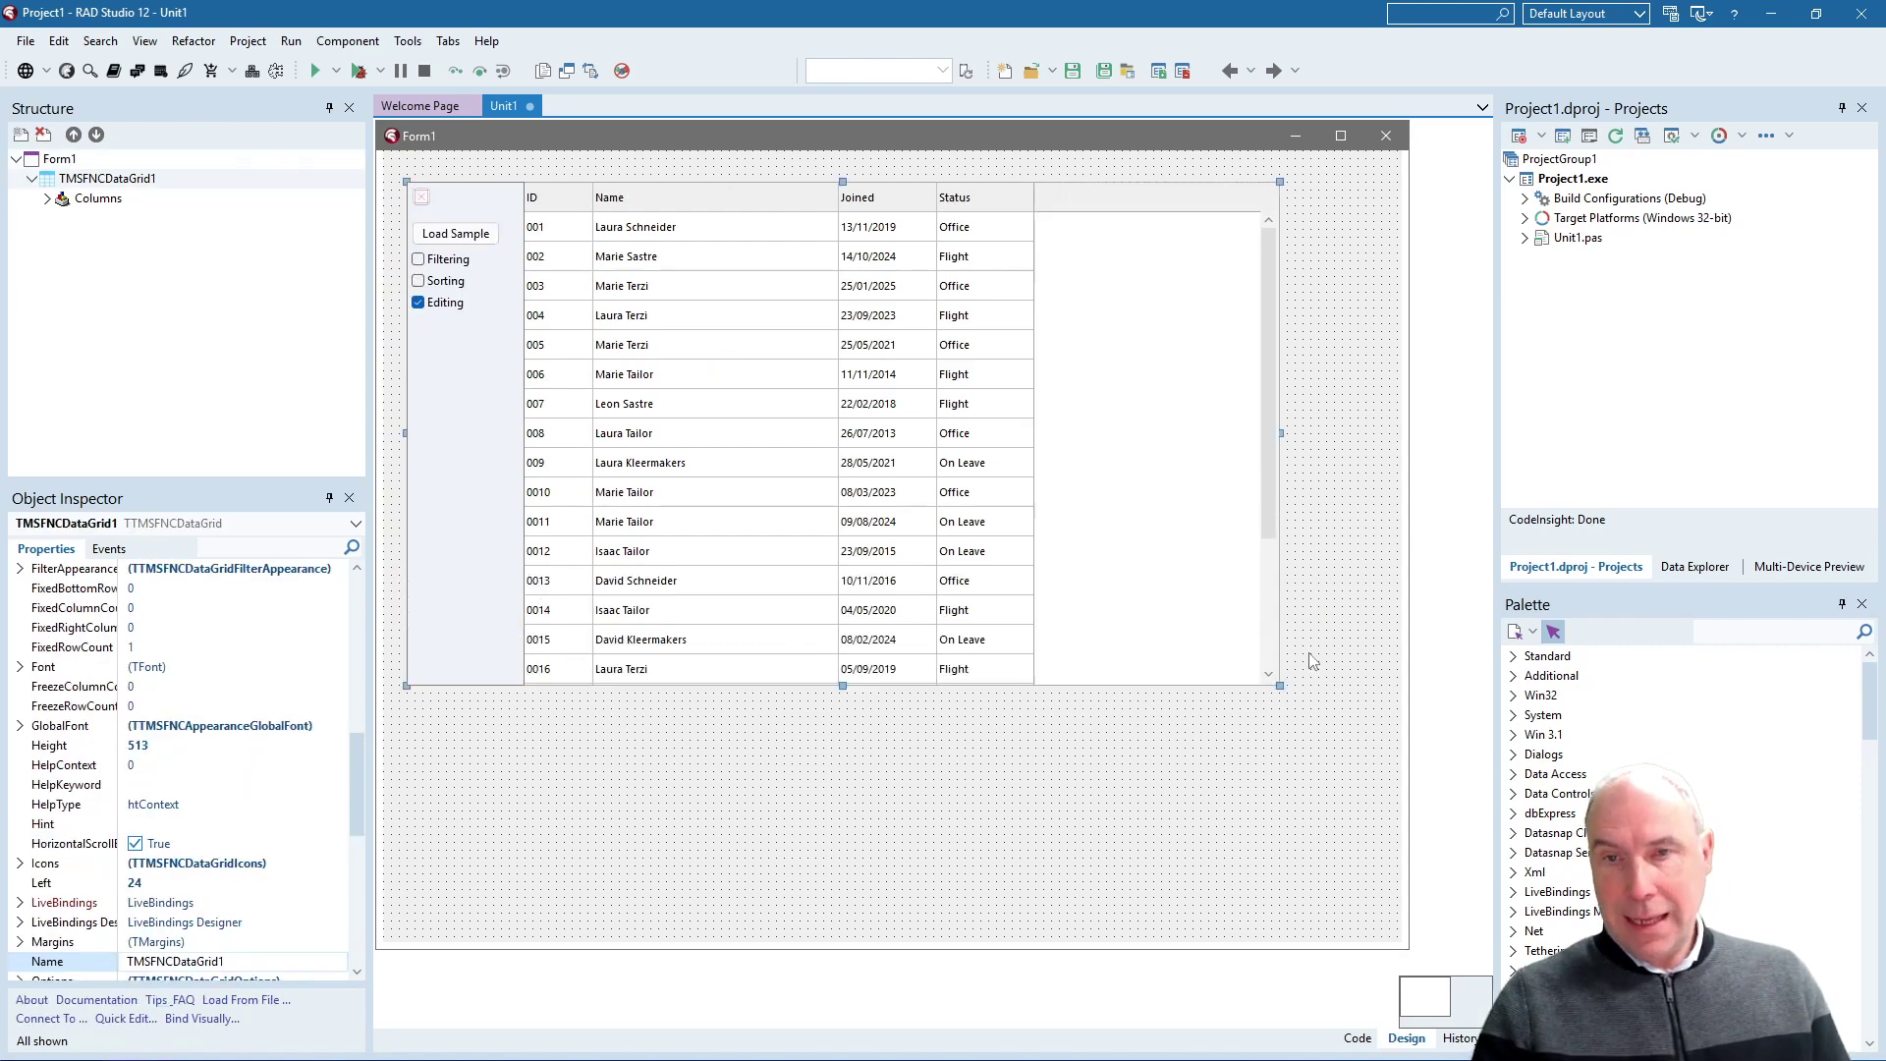
pyautogui.click(1395, 501)
# Add a TTMSFNCDataGridDatabaseAdapter at the form's top-right corner.
pyautogui.click(1761, 632)
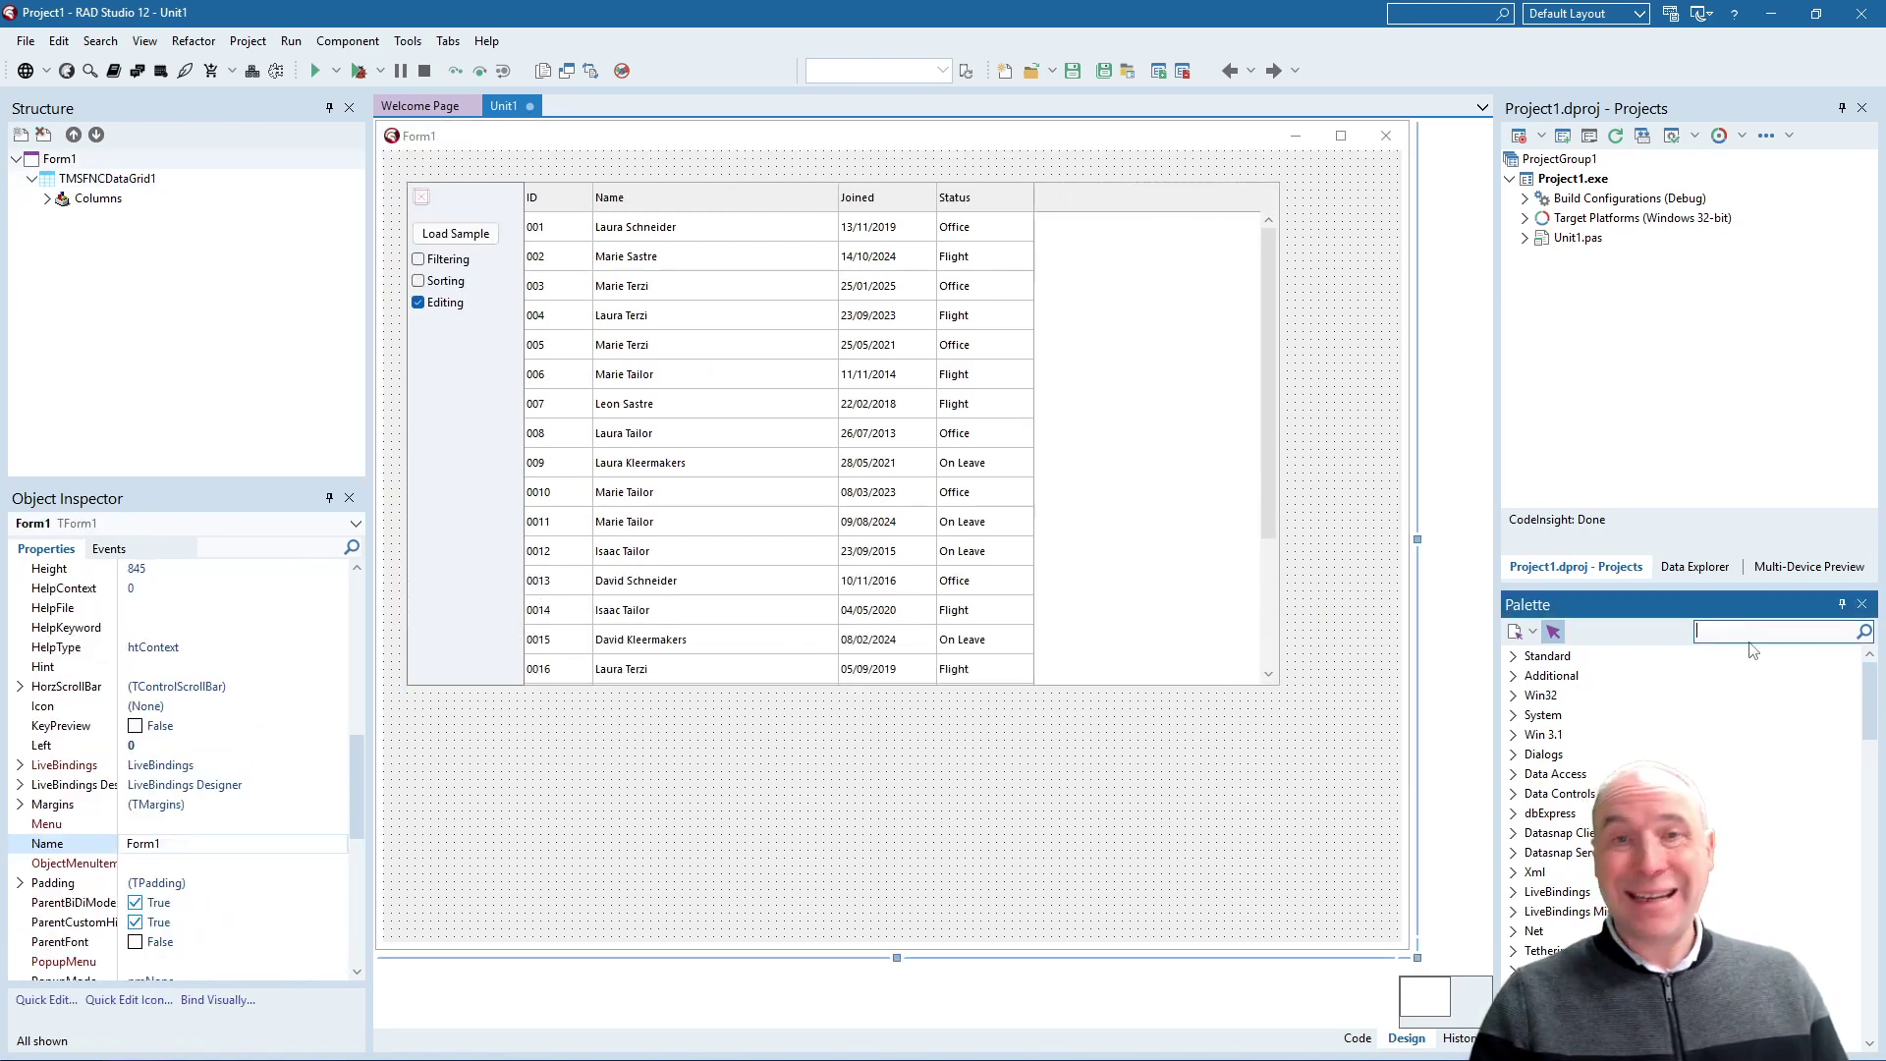
pyautogui.write('fncdatg')
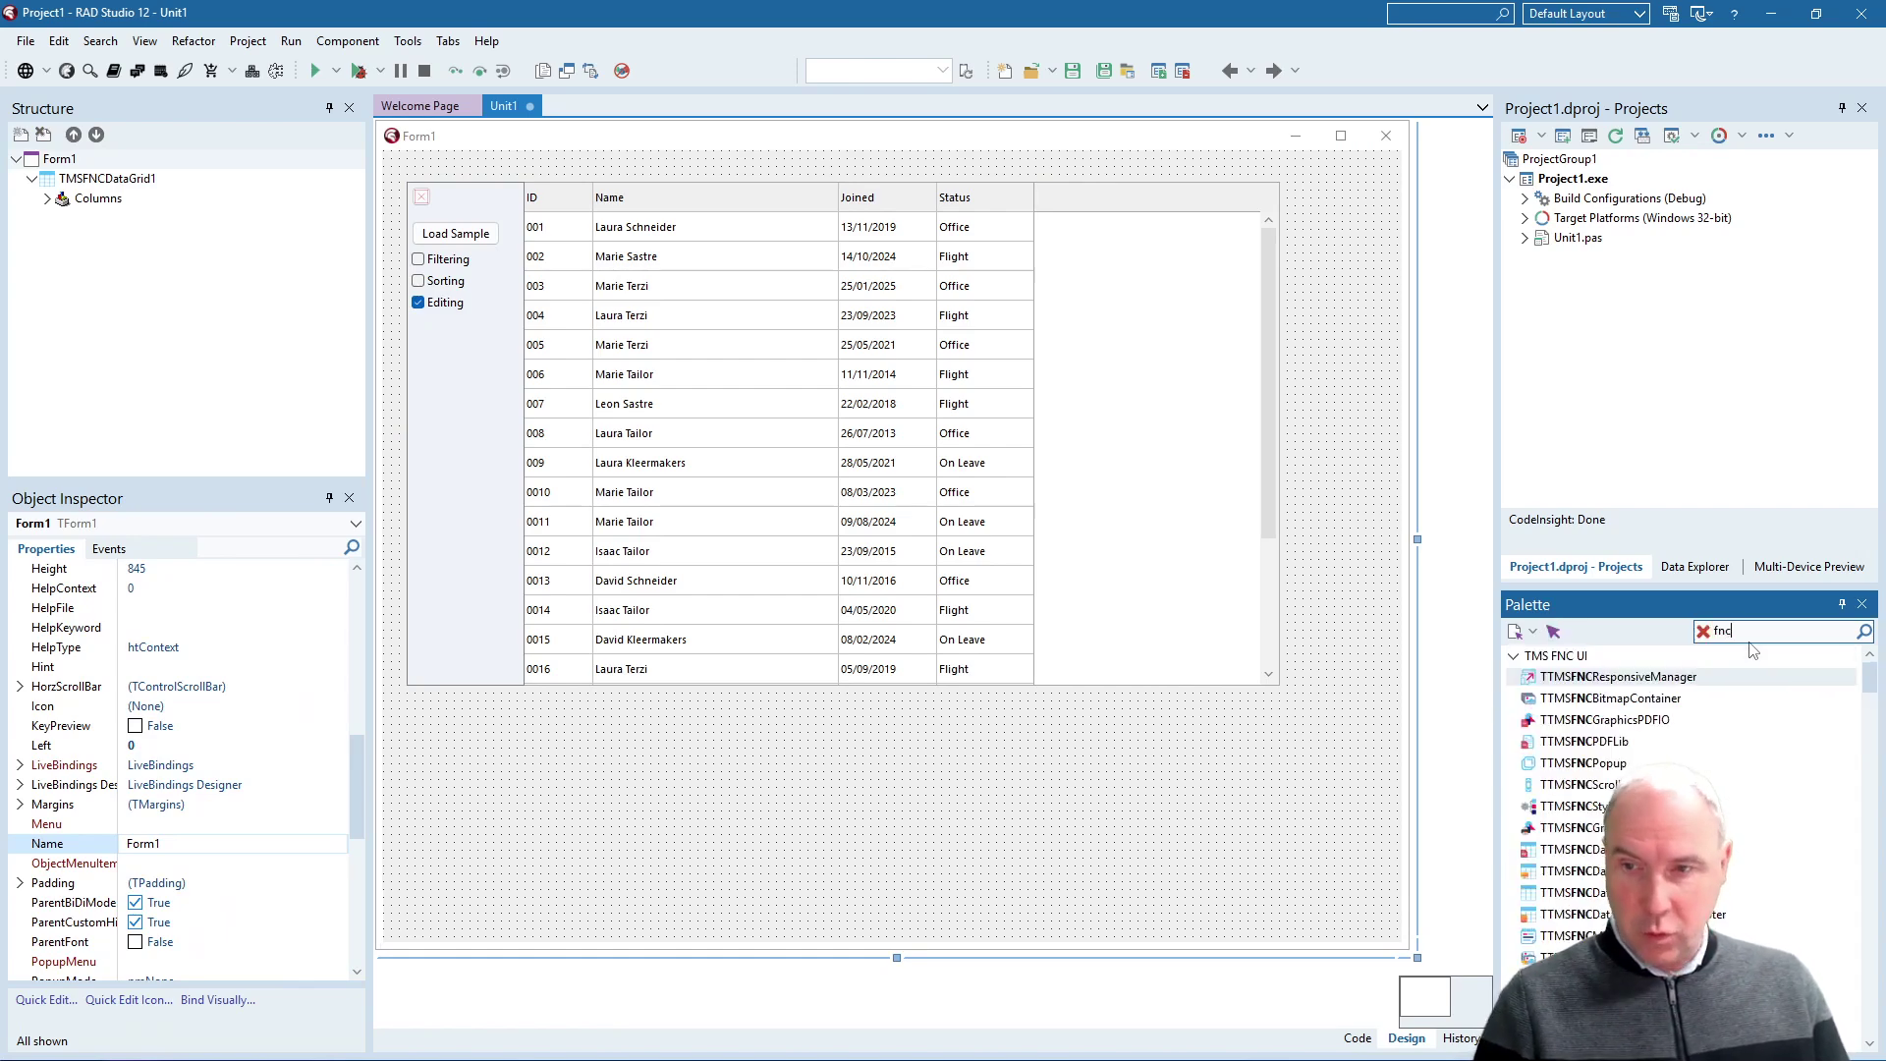
pyautogui.press('BackSpace')
pyautogui.write('agrid')
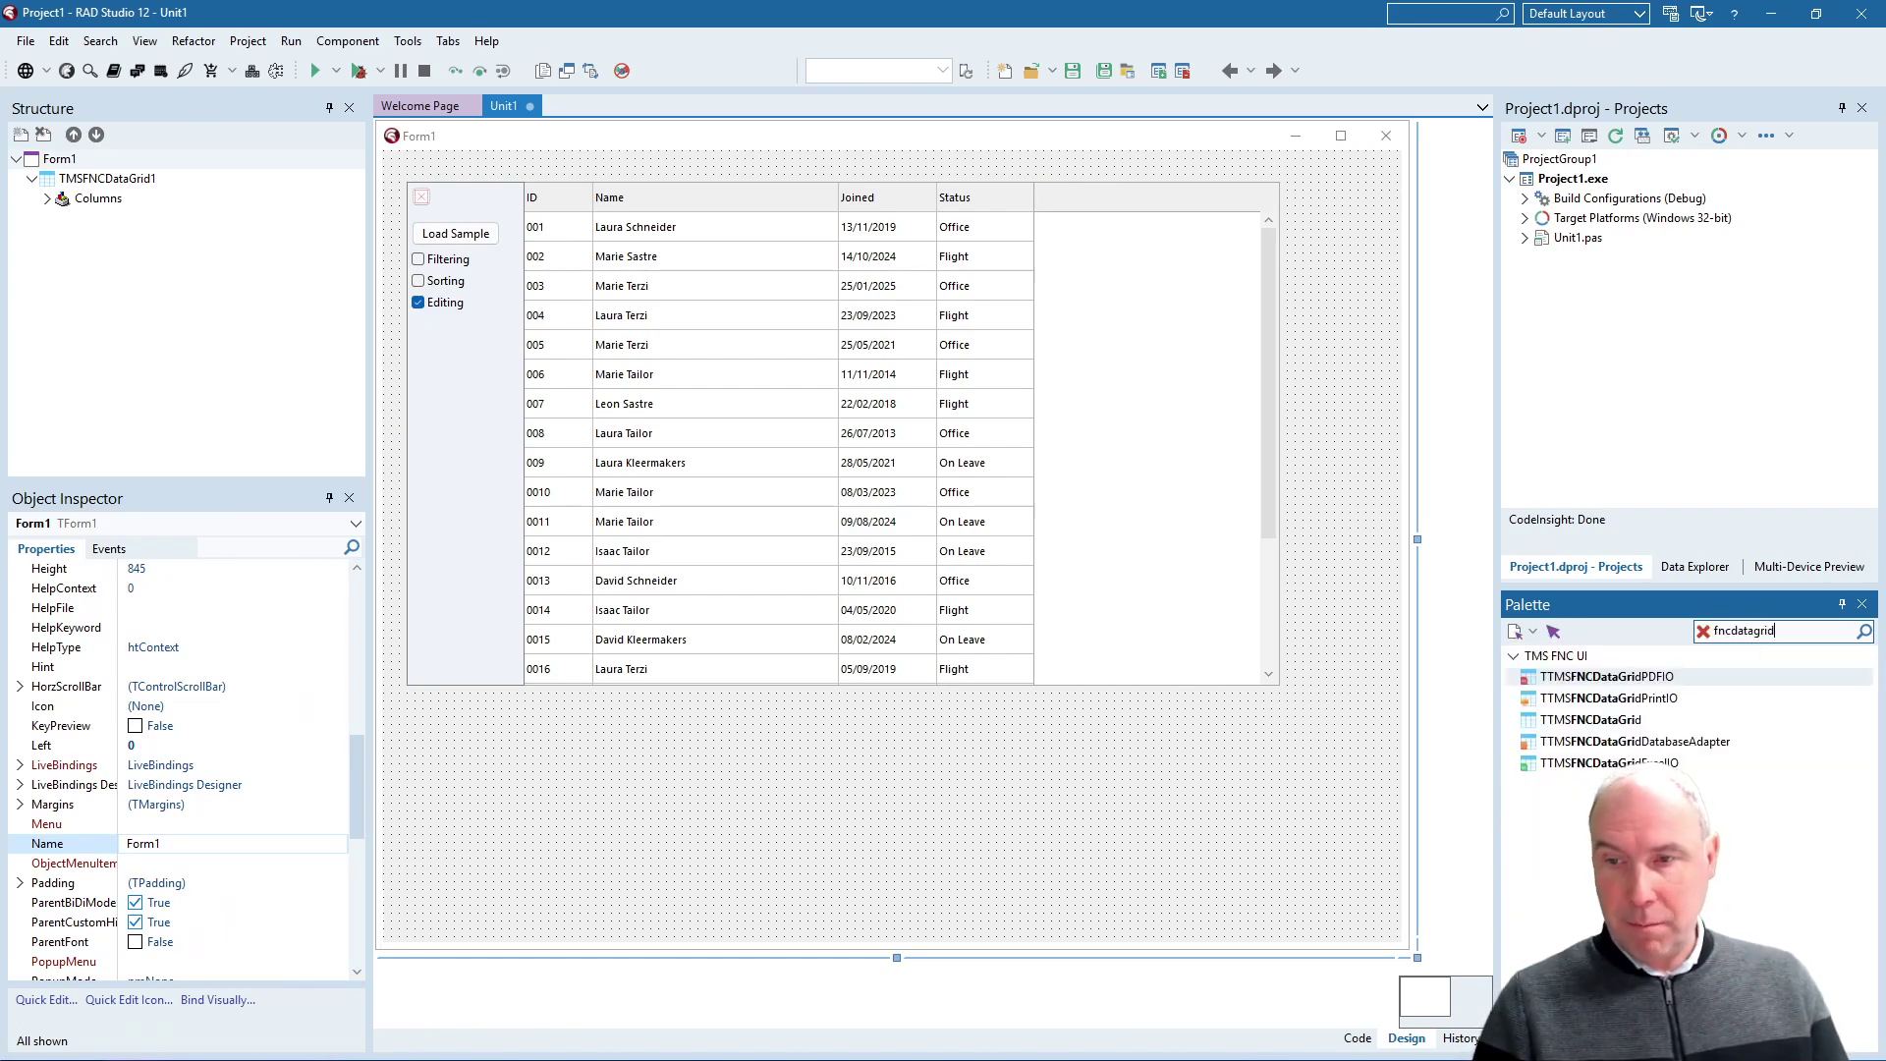
pyautogui.doubleClick(1636, 742)
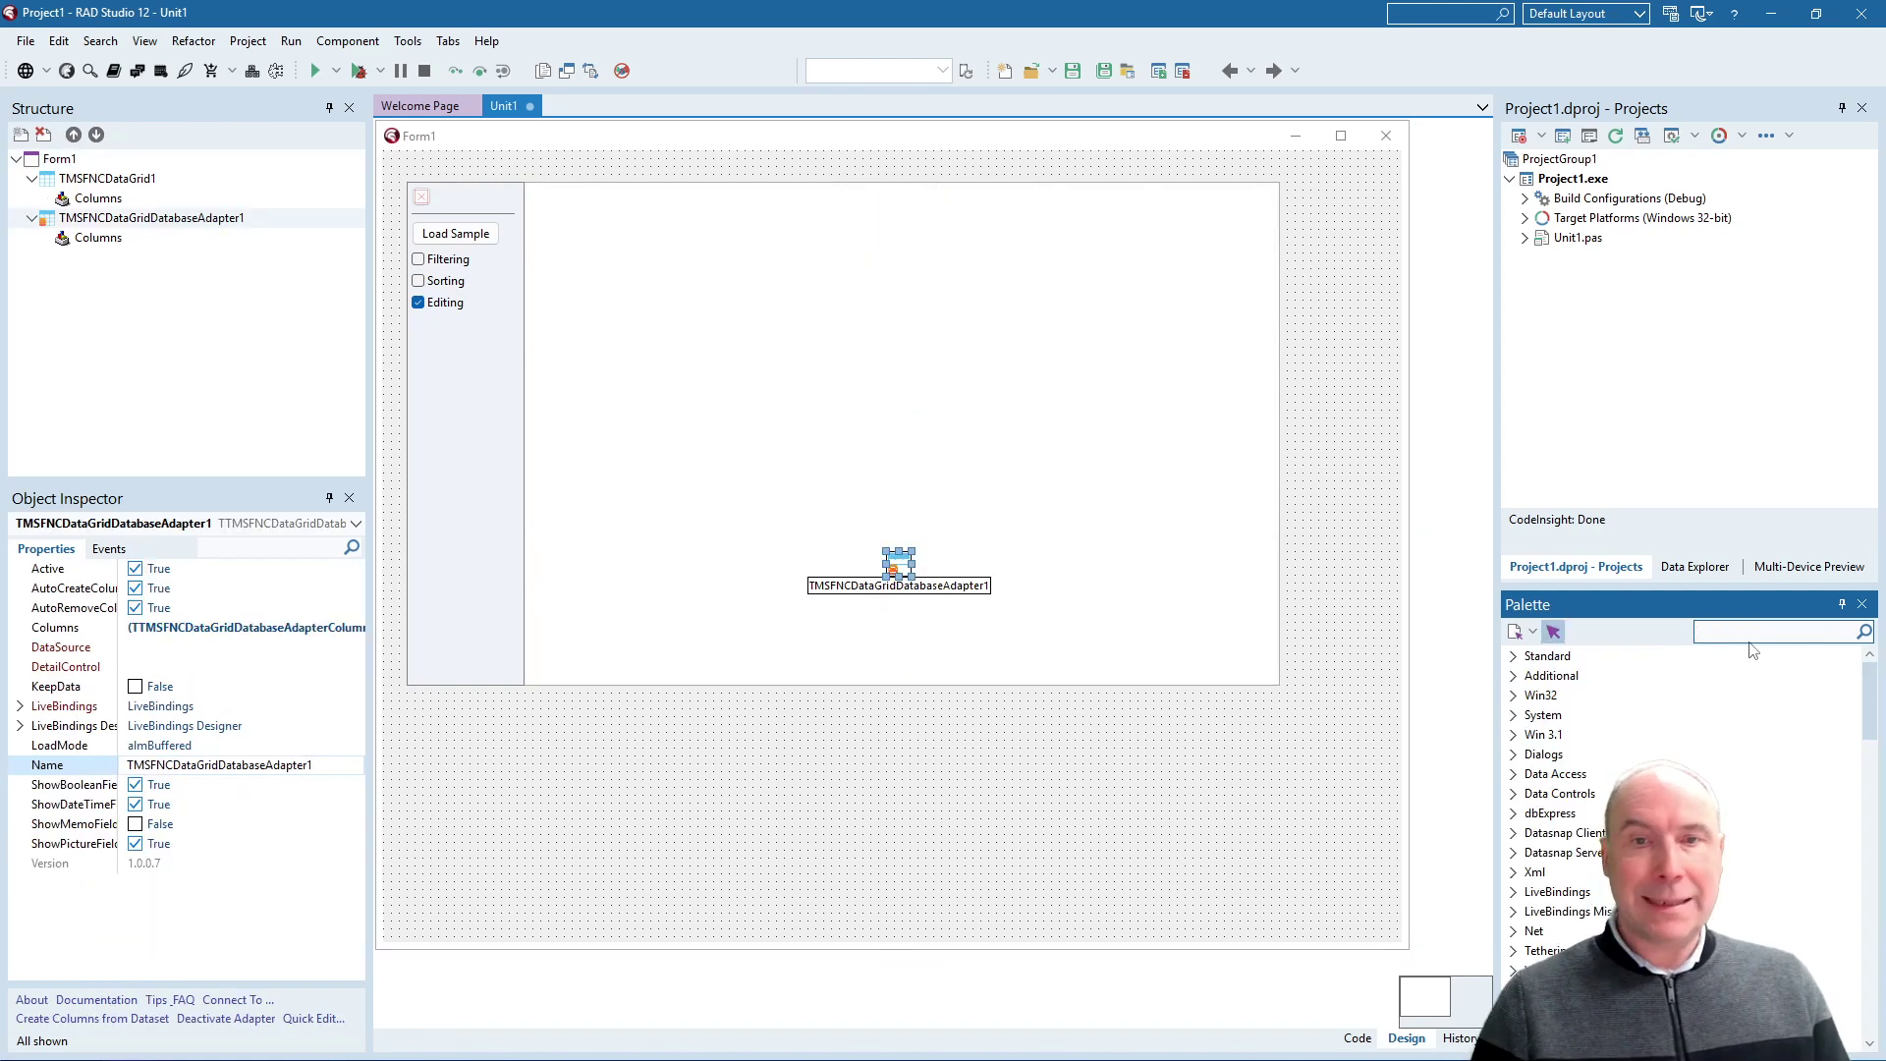
pyautogui.moveTo(898, 562); pyautogui.dragTo(1329, 207)
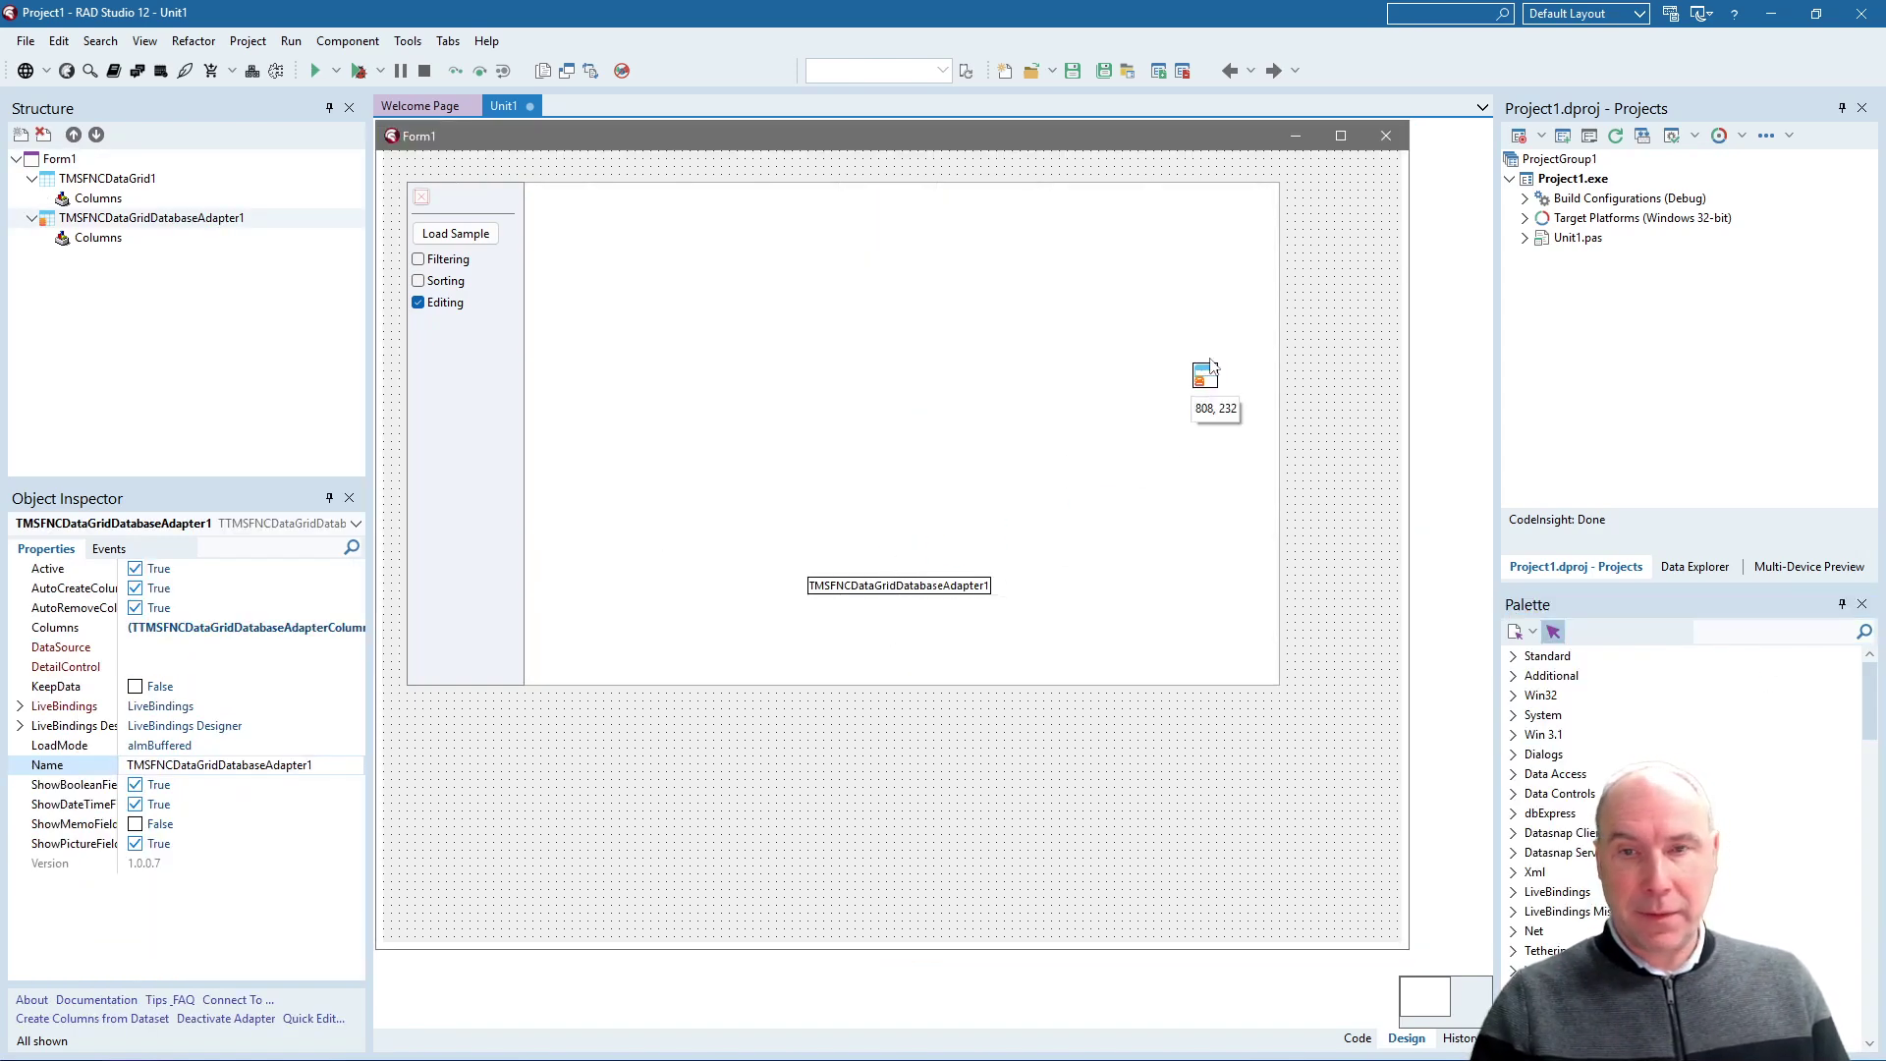
# Add DataSource1 and ADOTable1, stacked below the adapter along the right edge.
pyautogui.click(1752, 629)
pyautogui.write('datasource')
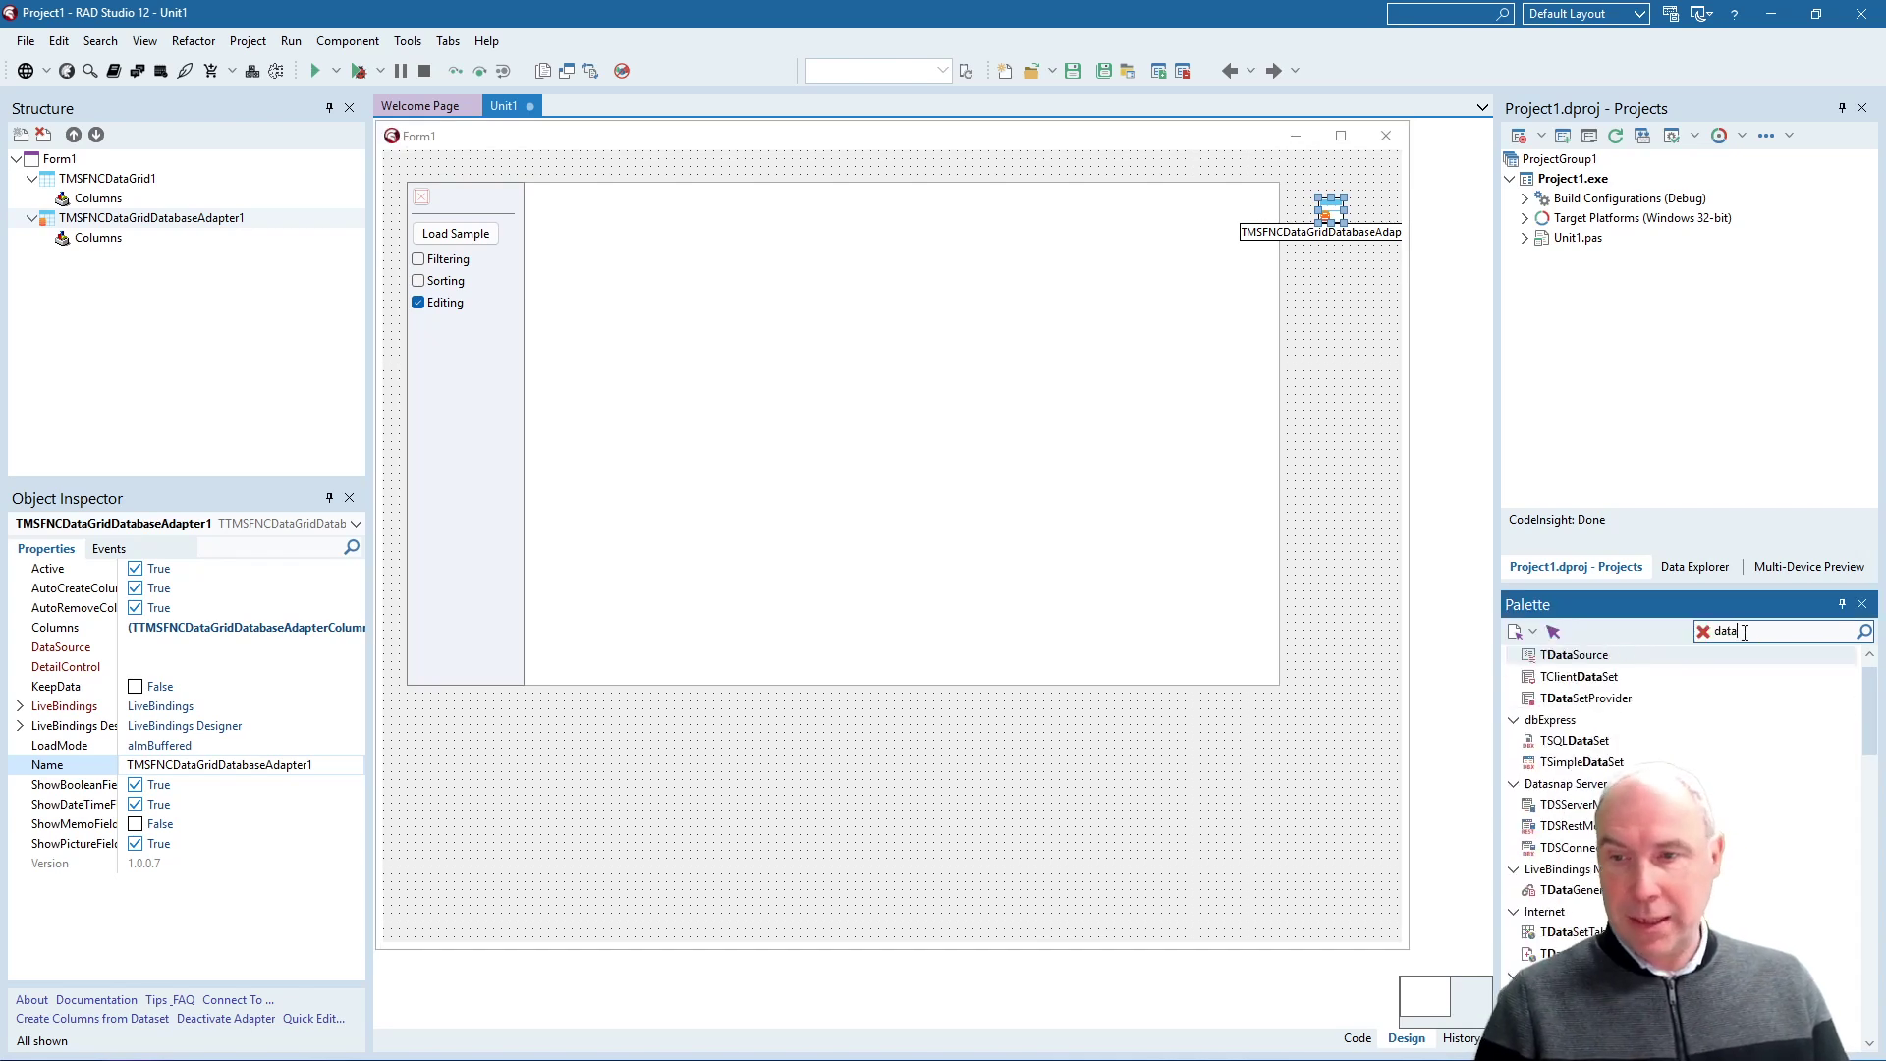
pyautogui.press('Return')
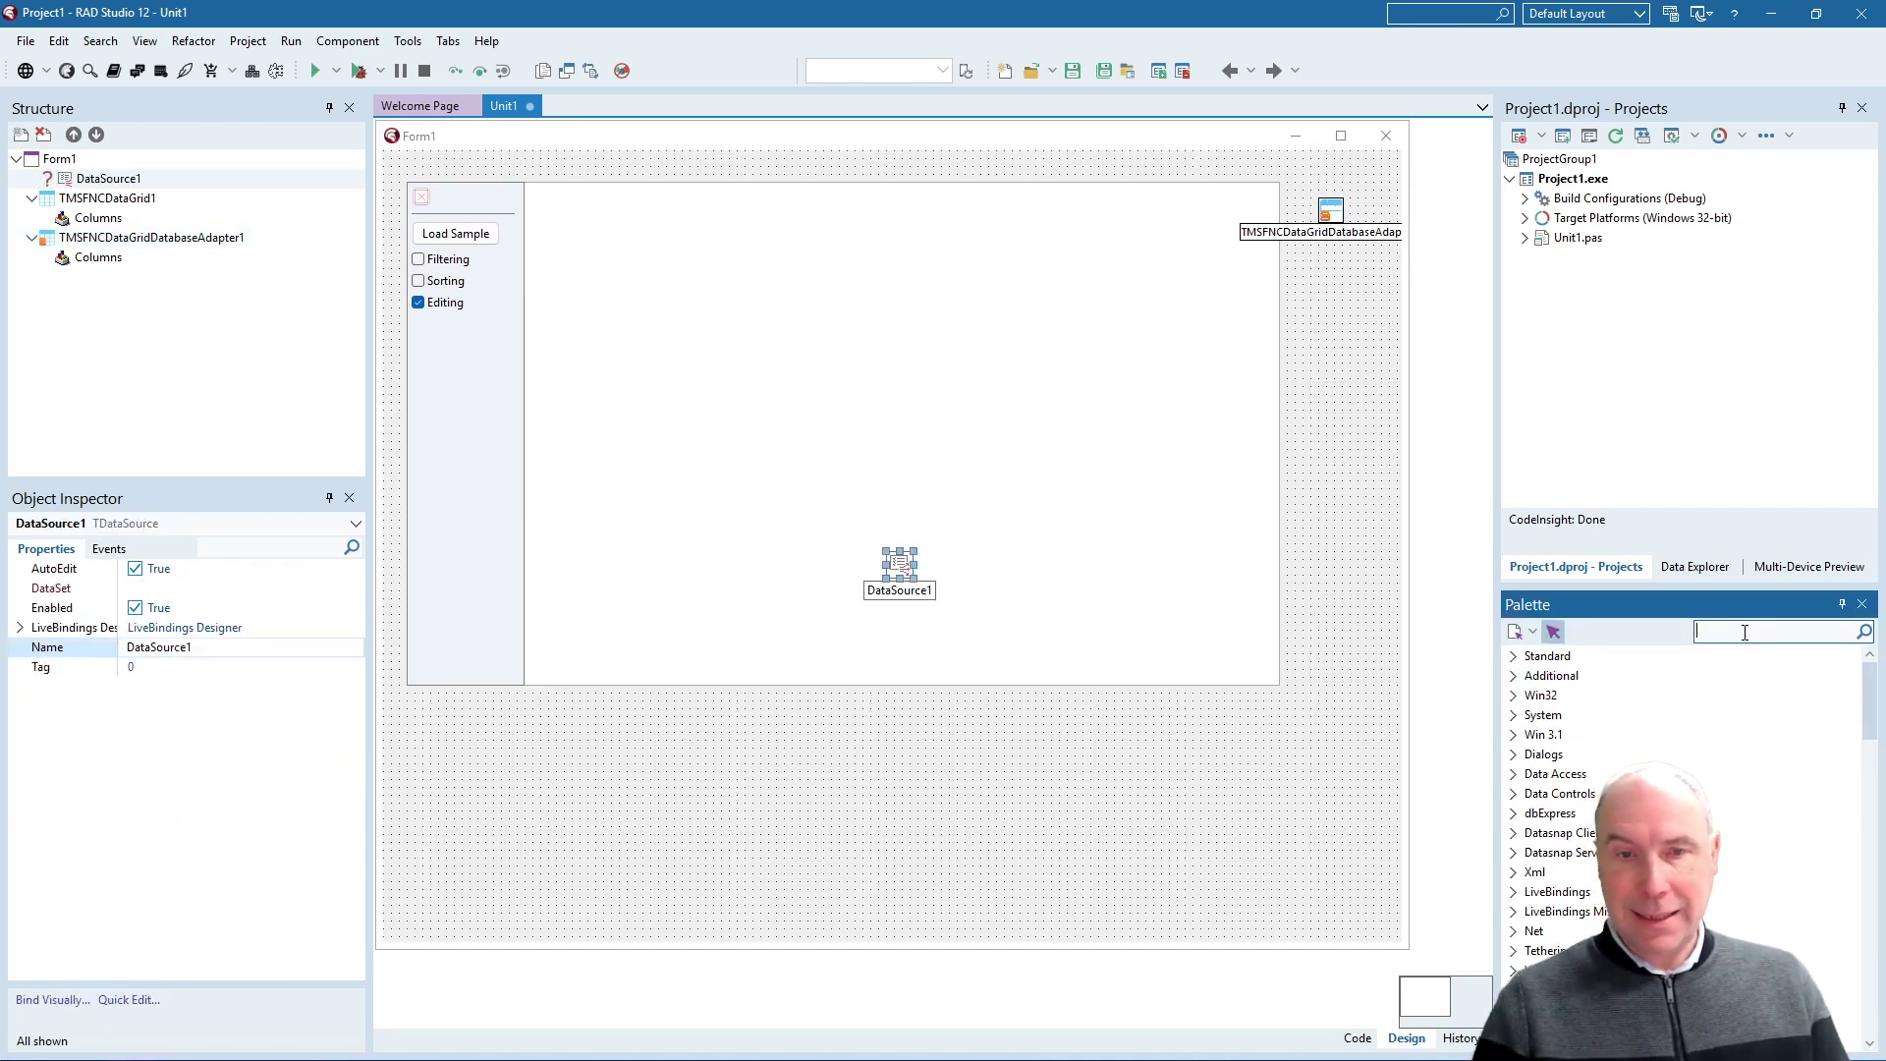
pyautogui.moveTo(897, 561)
pyautogui.mouseDown()
pyautogui.moveTo(1404, 331)
pyautogui.moveTo(1333, 273)
pyautogui.mouseUp()
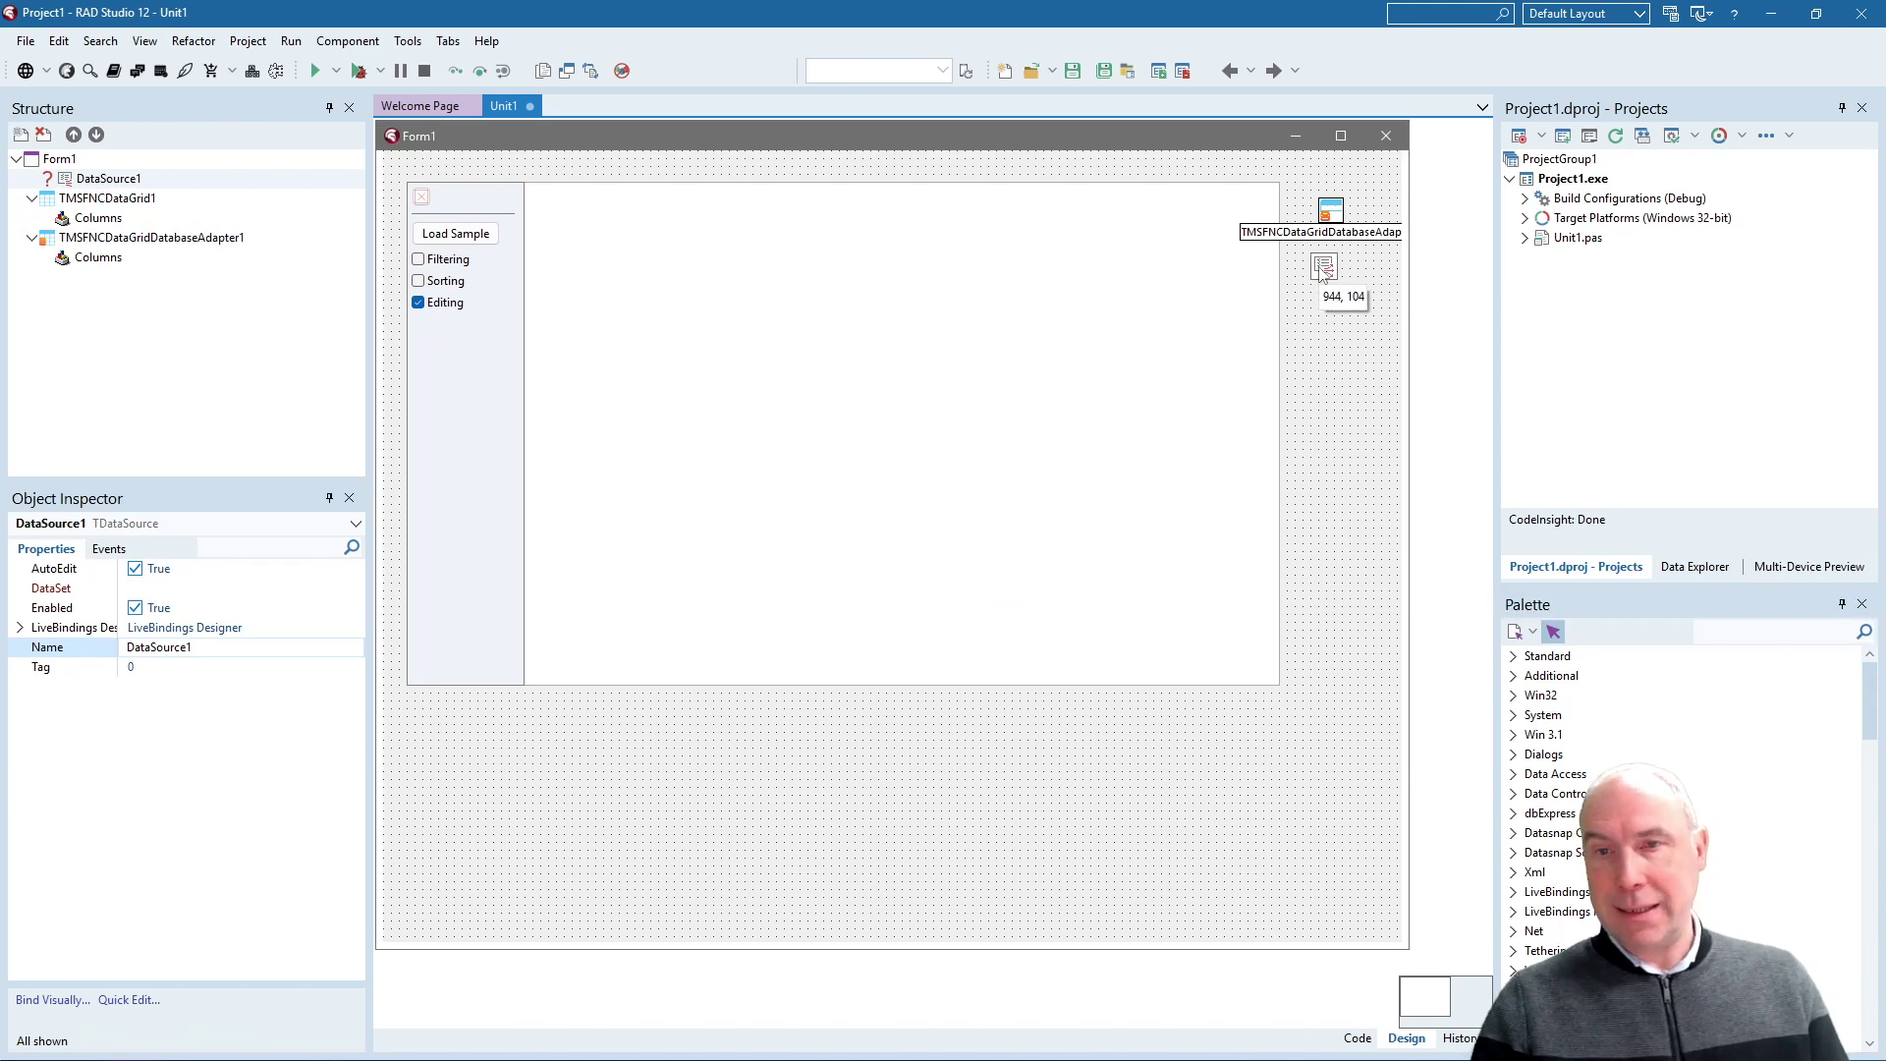
pyautogui.click(1768, 631)
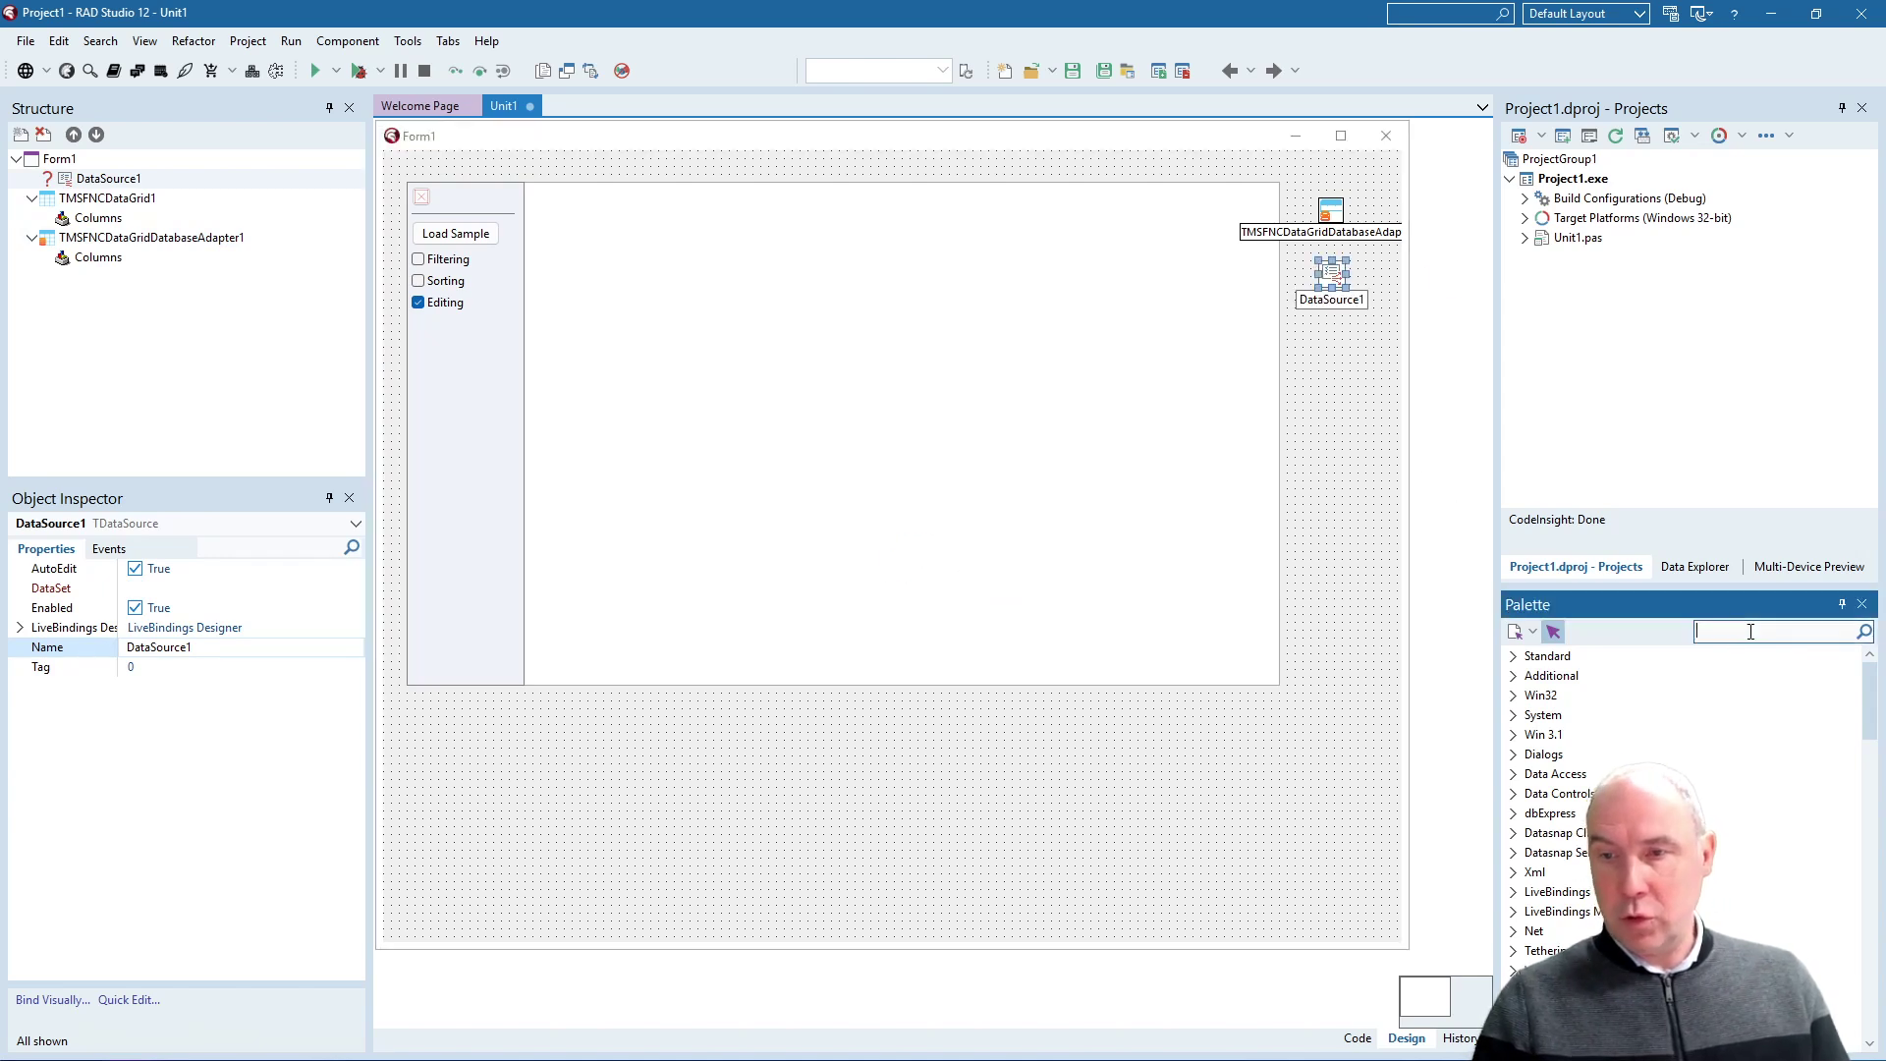
pyautogui.write('adotab')
pyautogui.press('Return')
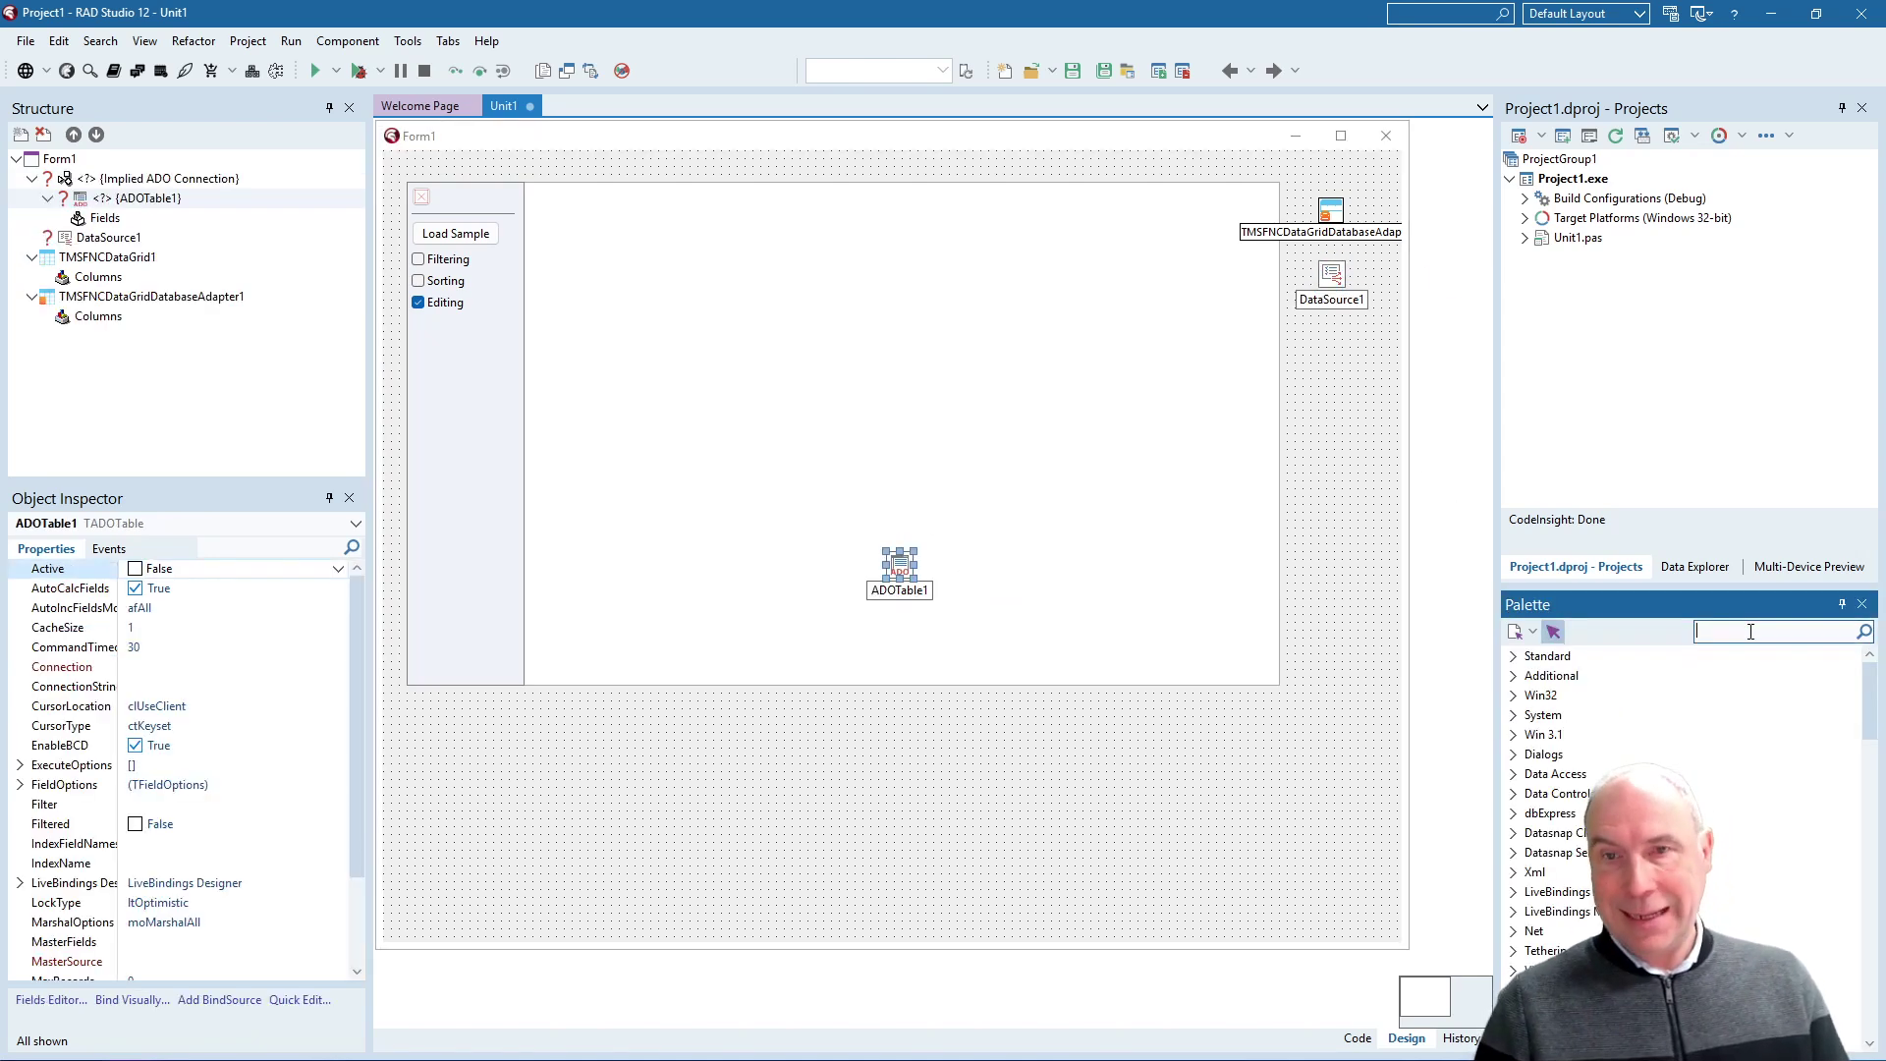
pyautogui.moveTo(900, 568); pyautogui.dragTo(1334, 342)
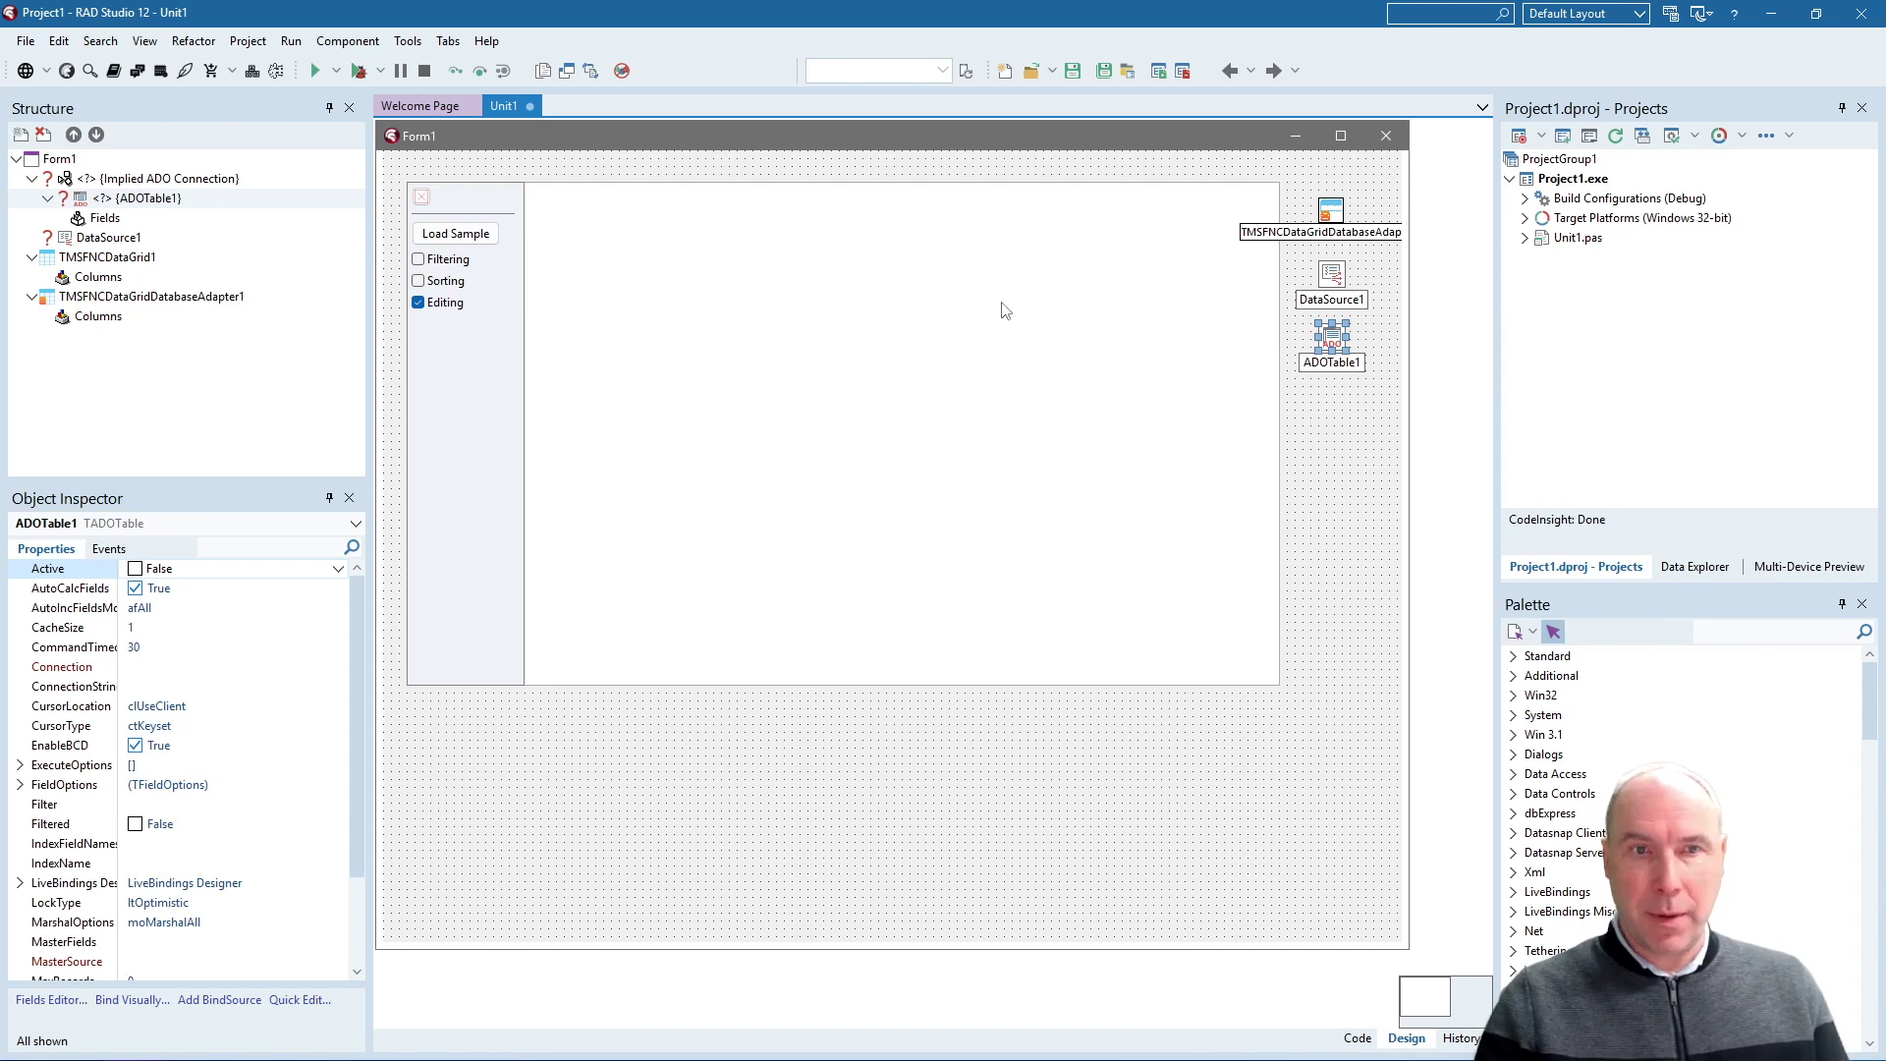
# Link DataSource1 to ADOTable1 and the grid adapter to DataSource1.
pyautogui.click(1334, 277)
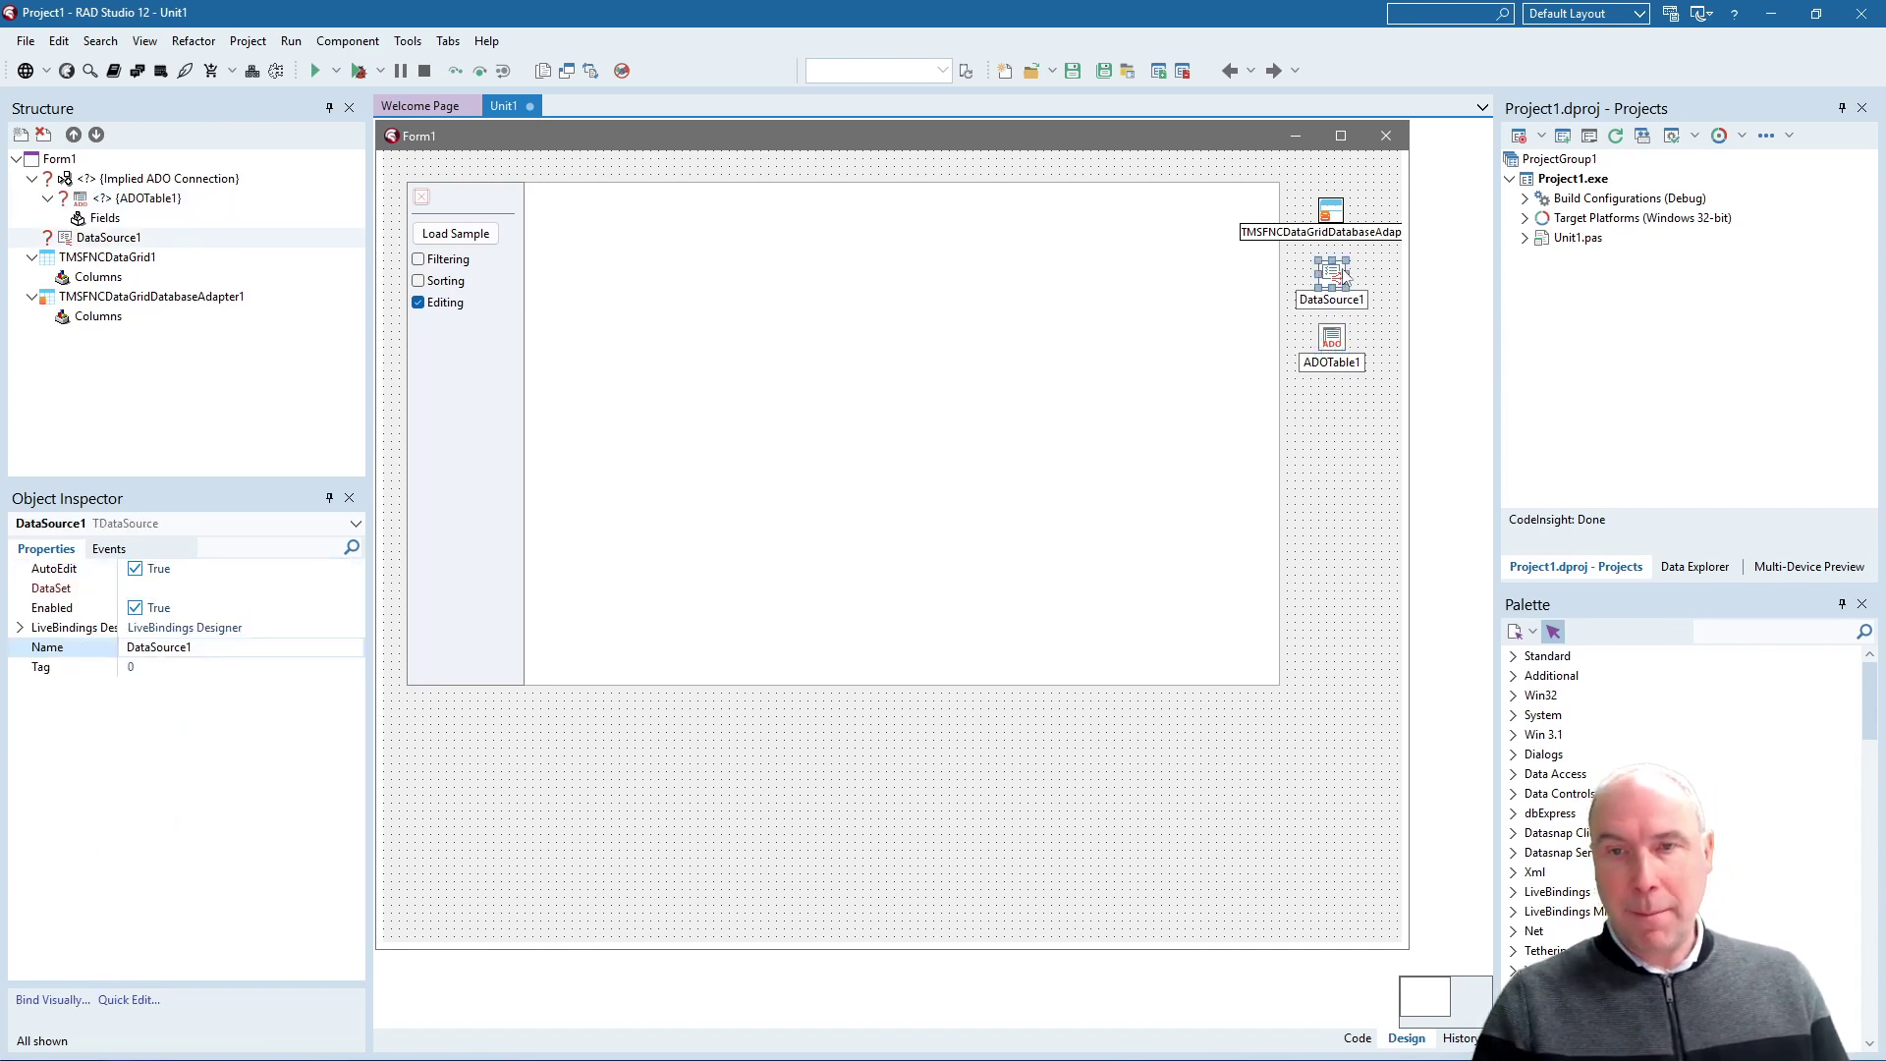
pyautogui.doubleClick(177, 588)
pyautogui.press('Down')
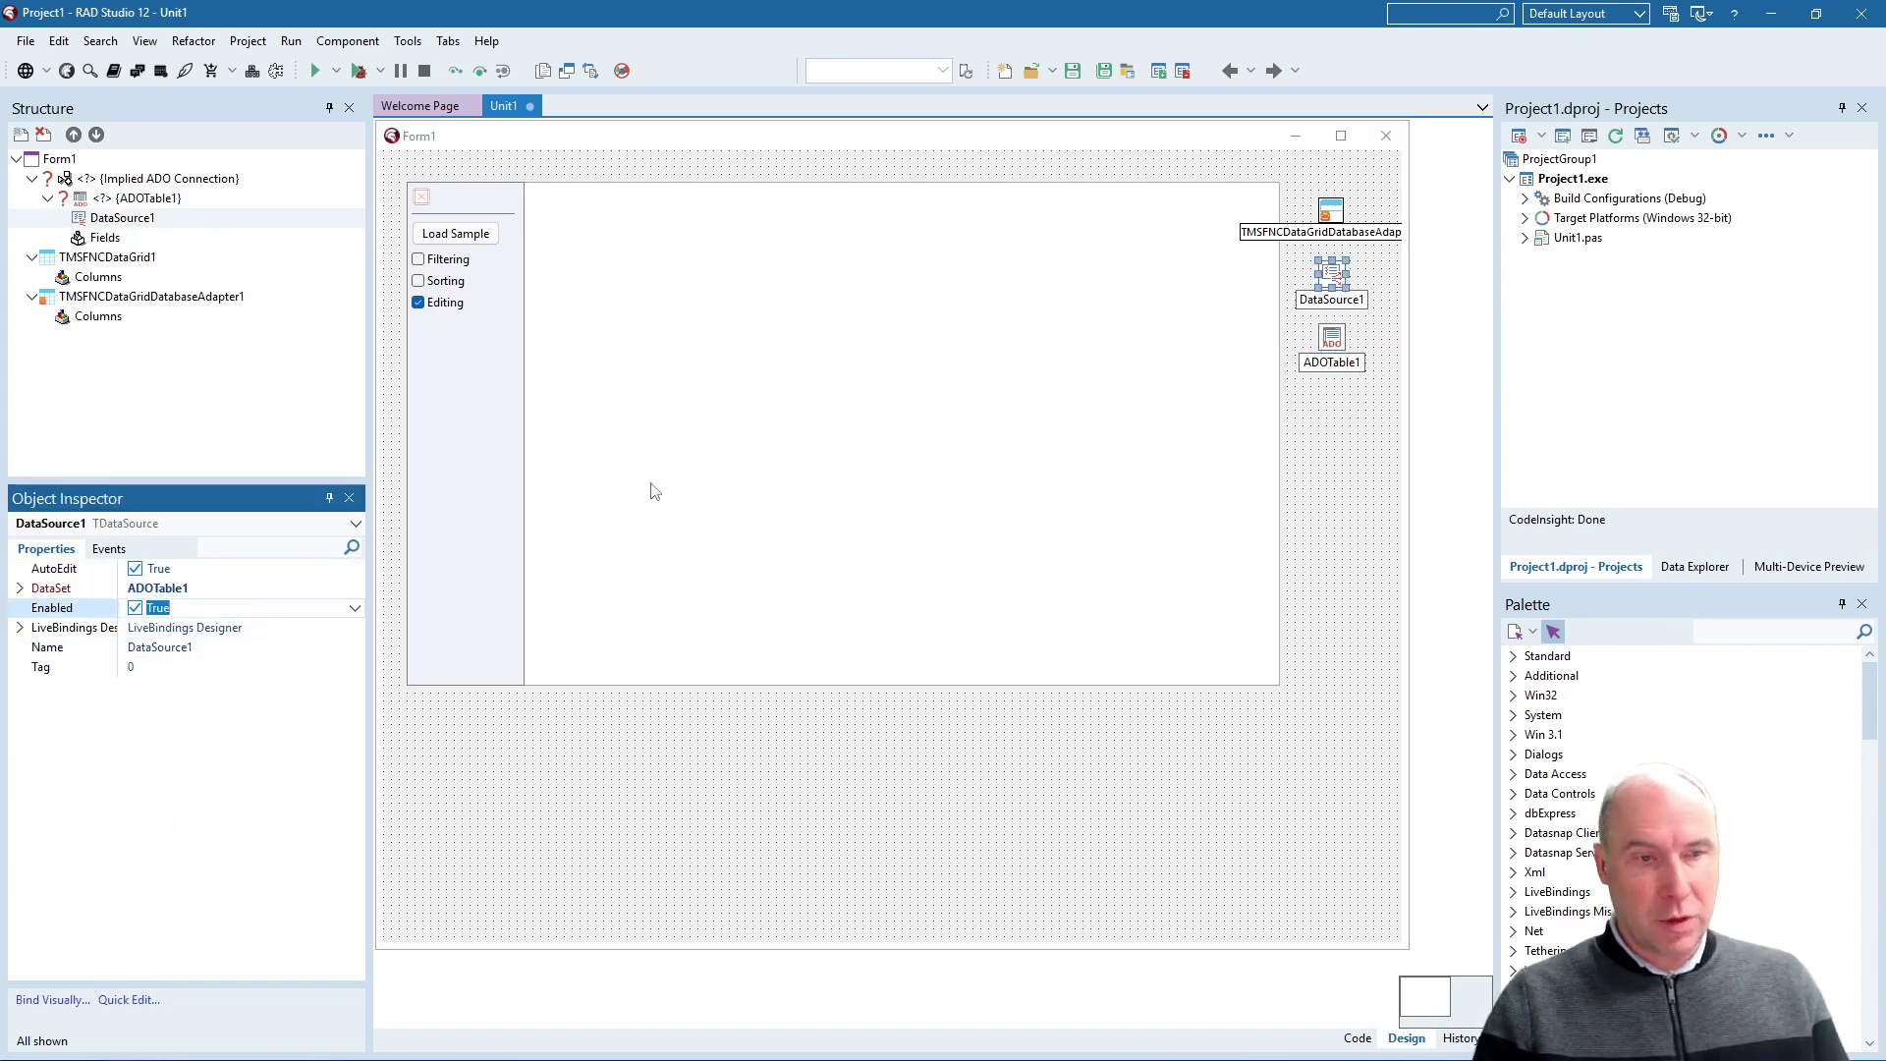
pyautogui.click(1327, 219)
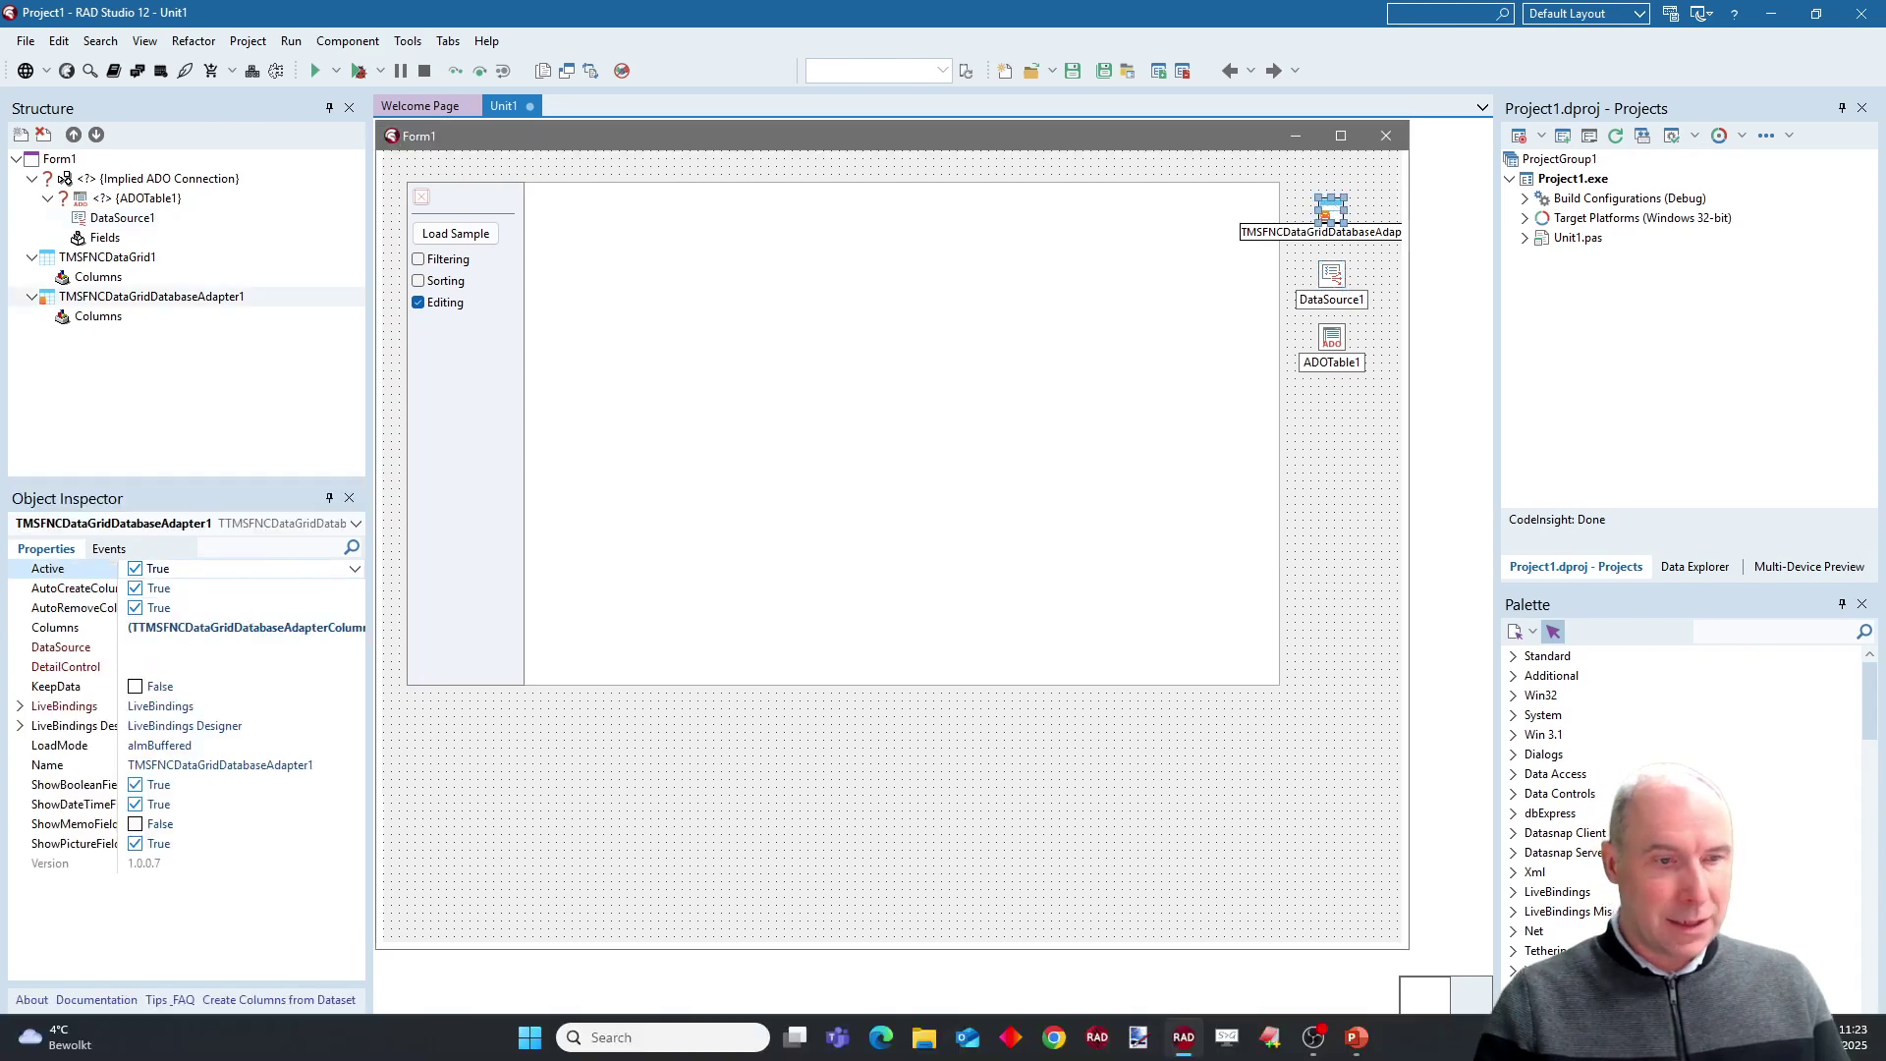
pyautogui.doubleClick(178, 648)
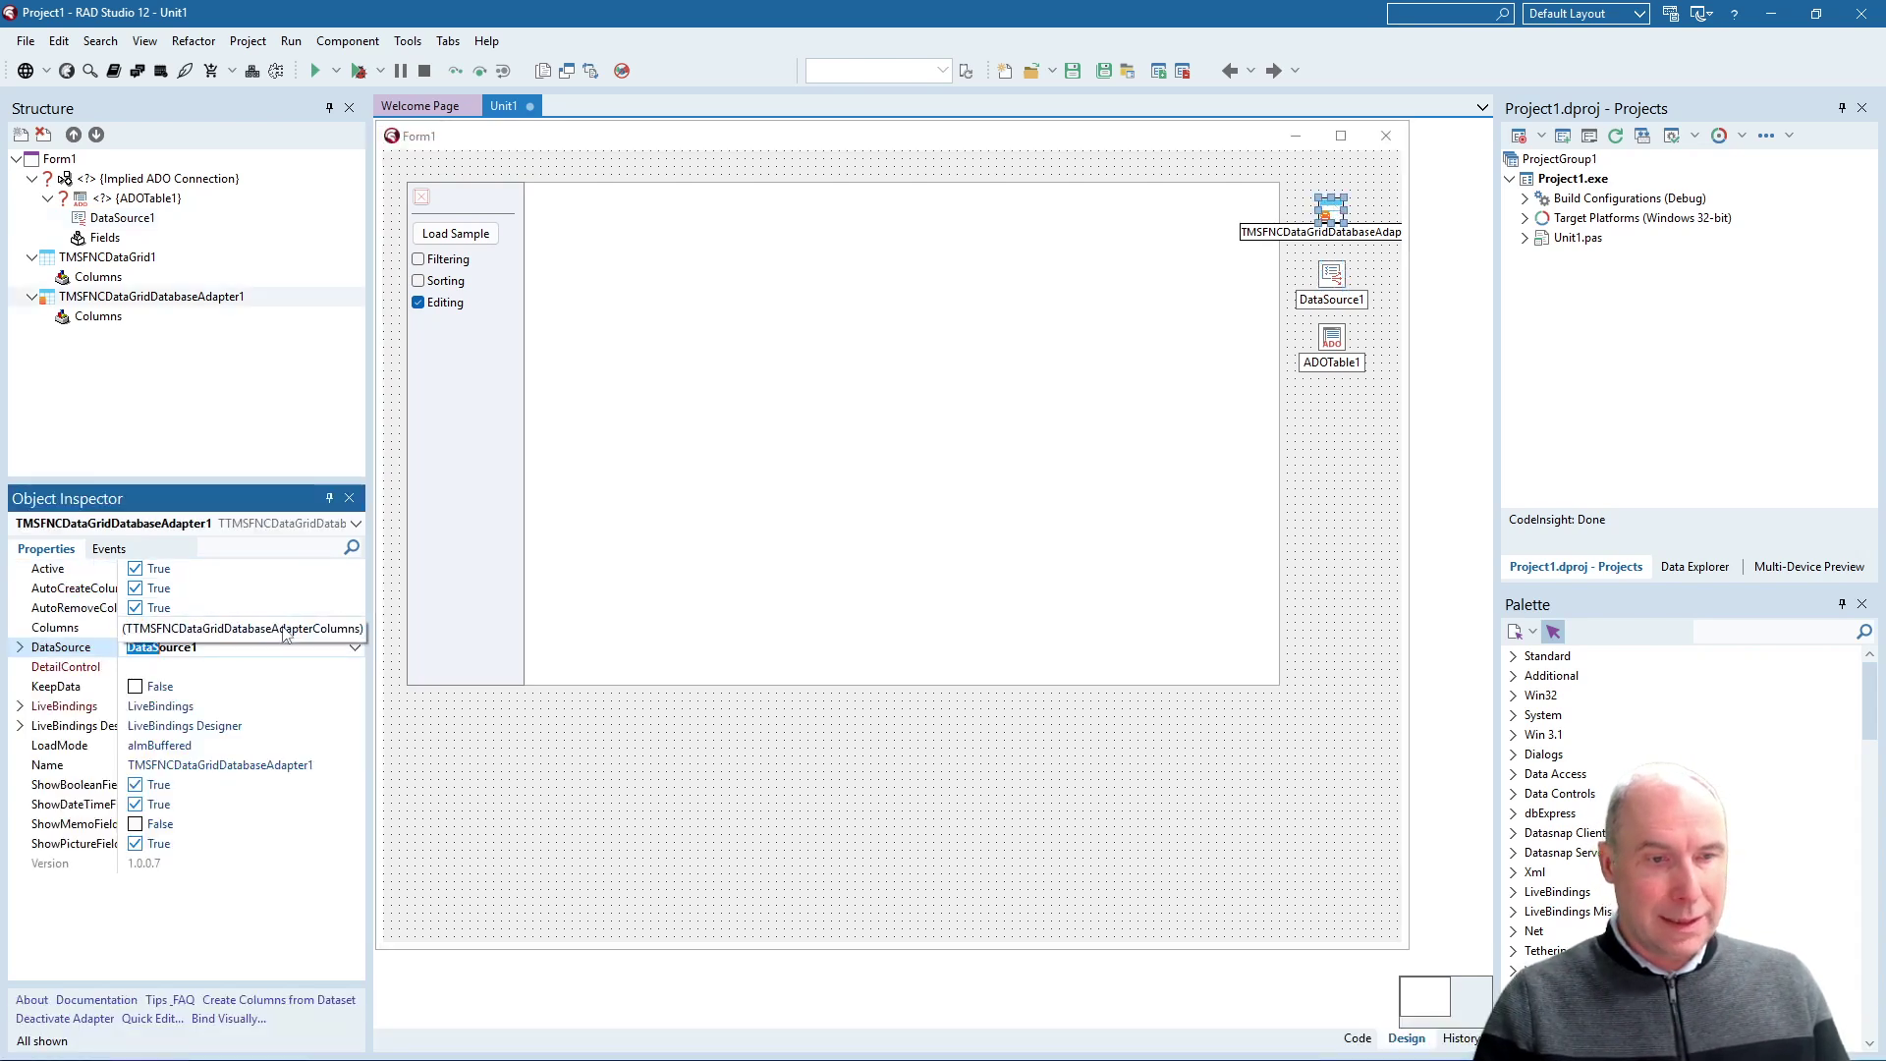
pyautogui.click(235, 588)
# Build ADOTable1's connection string with Microsoft Jet 4.0 OLE DB Provider and dbdemos.mdb.
pyautogui.click(1331, 339)
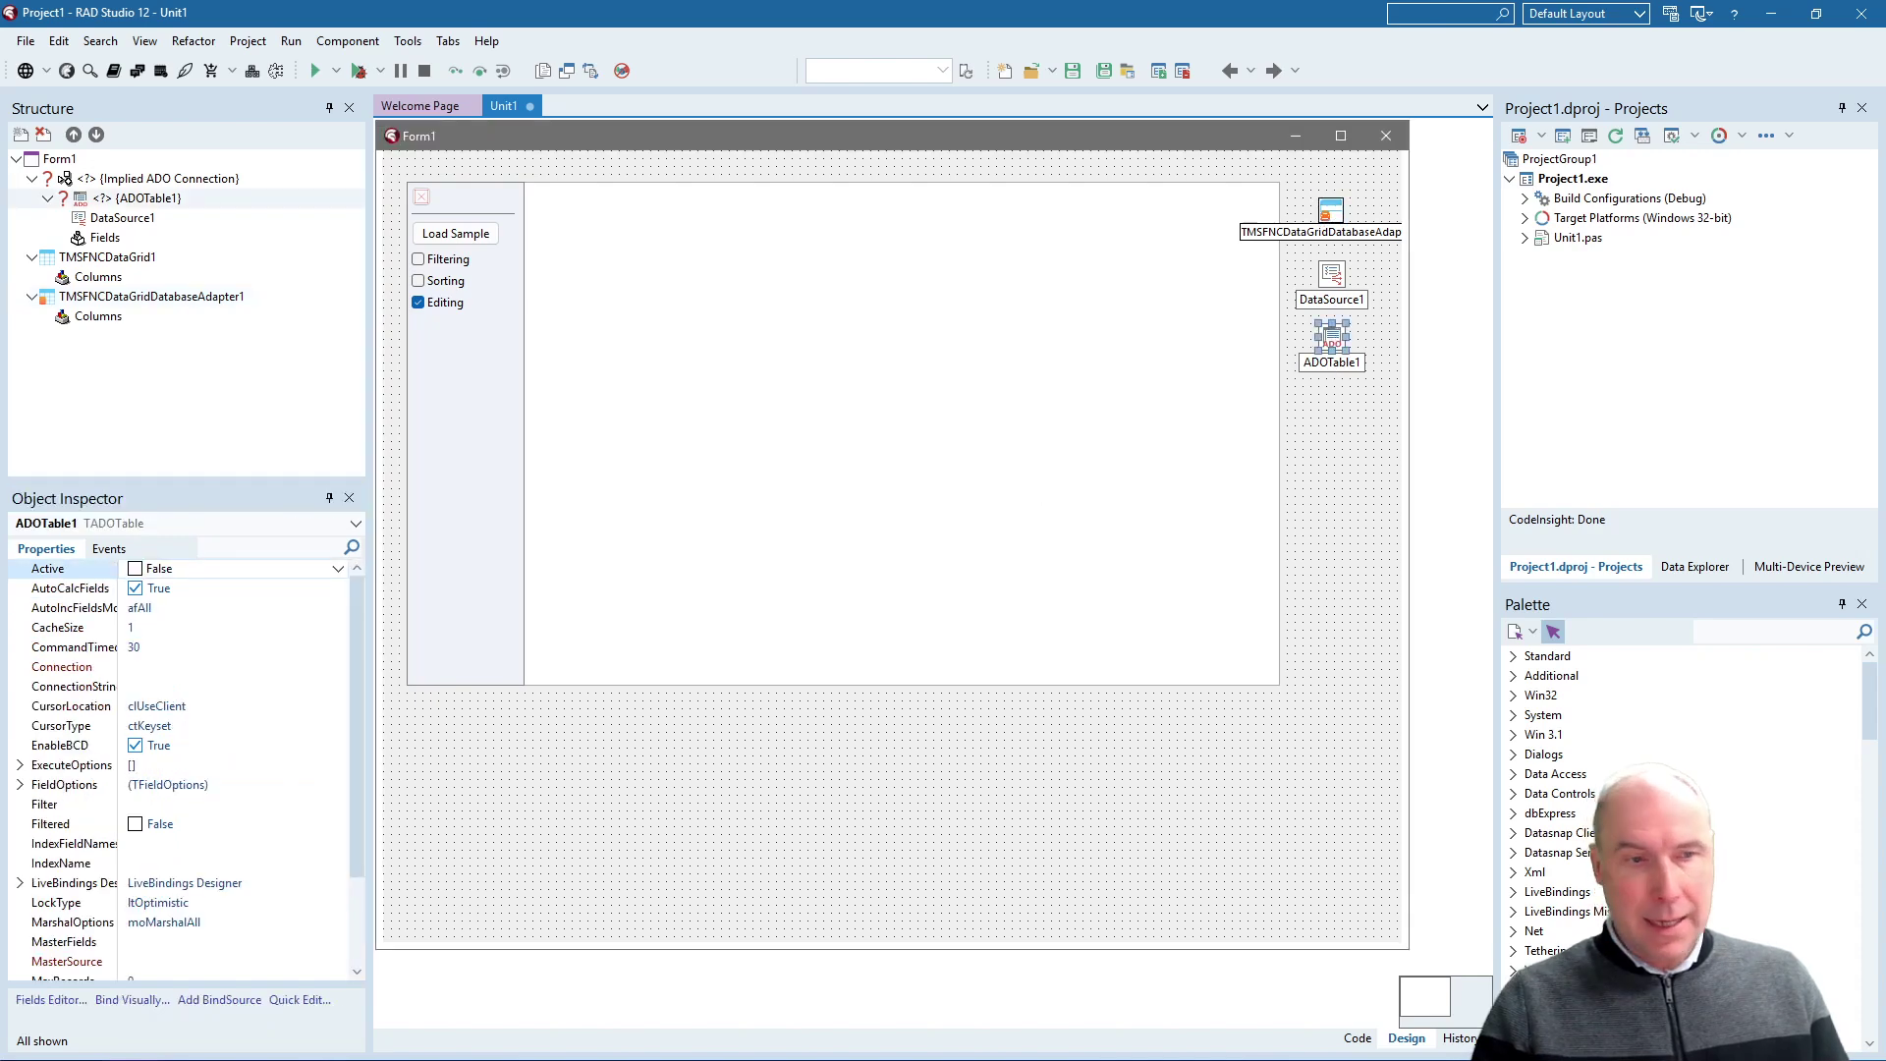
pyautogui.click(191, 687)
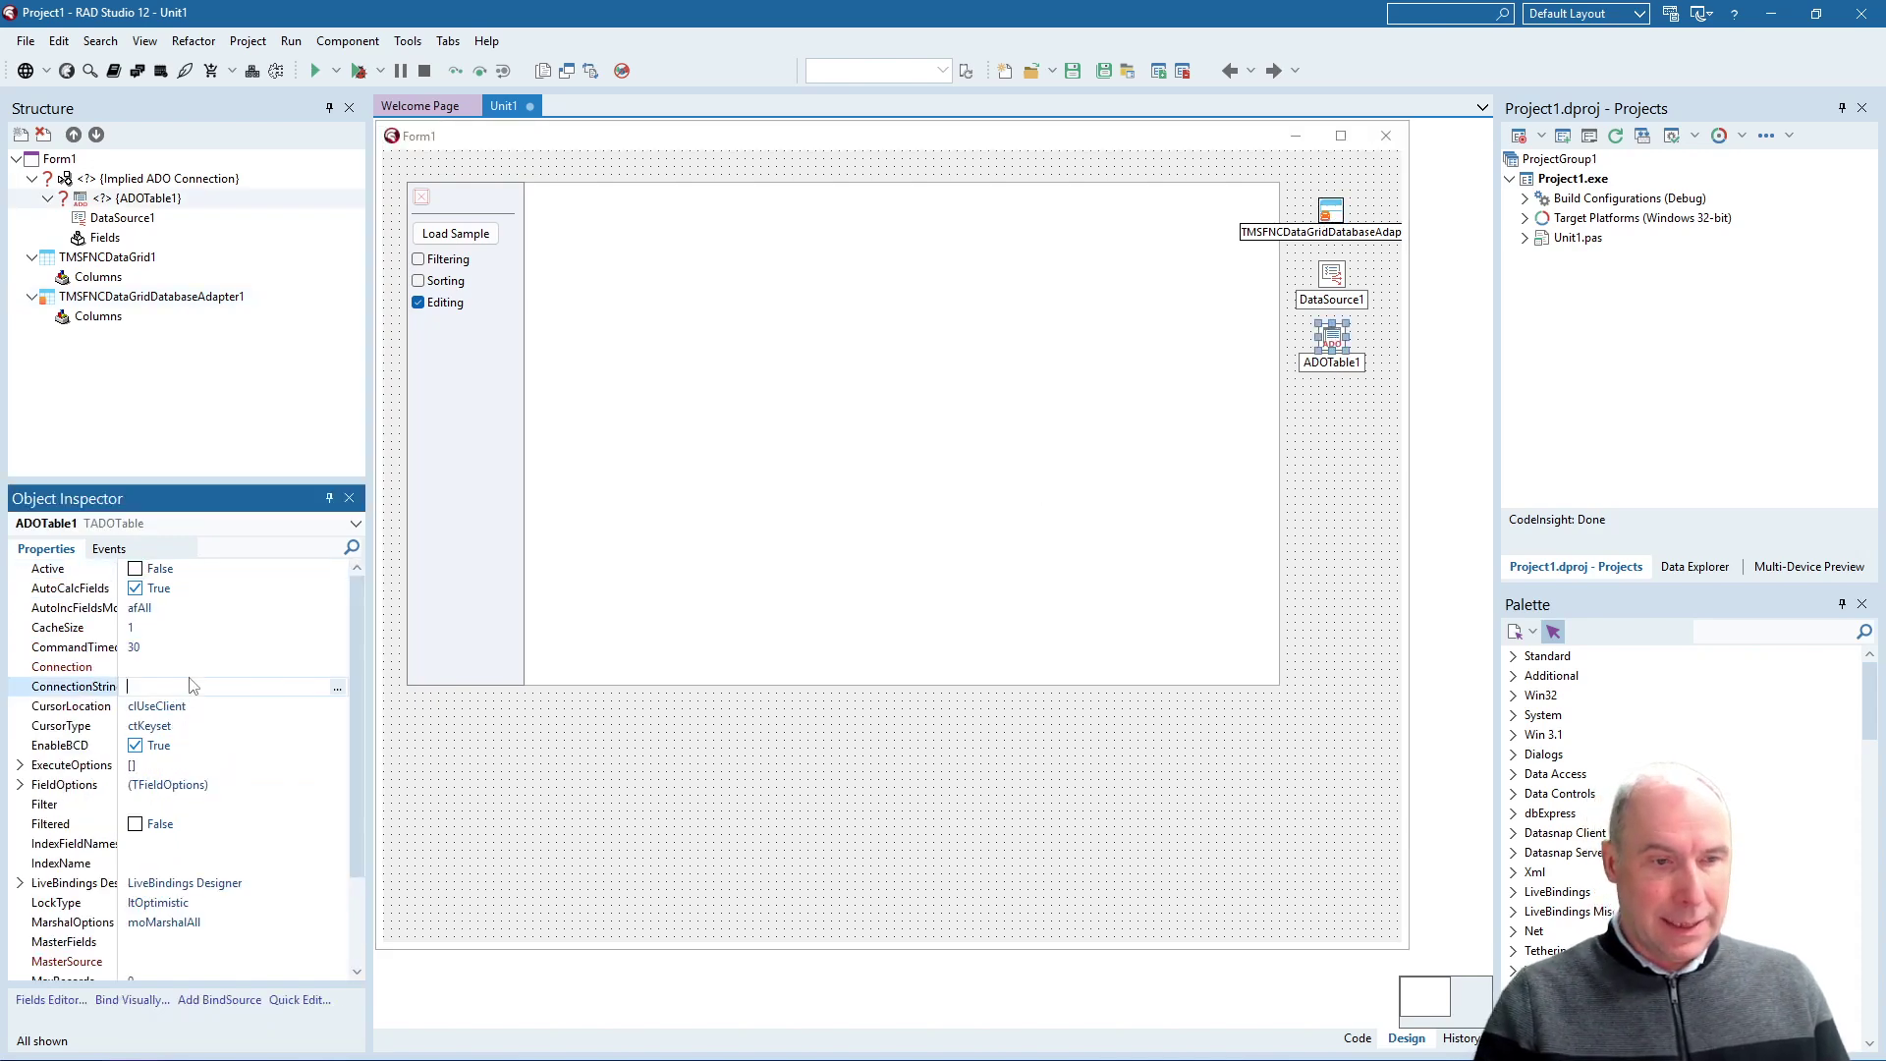
pyautogui.click(338, 688)
pyautogui.click(896, 549)
pyautogui.click(1123, 565)
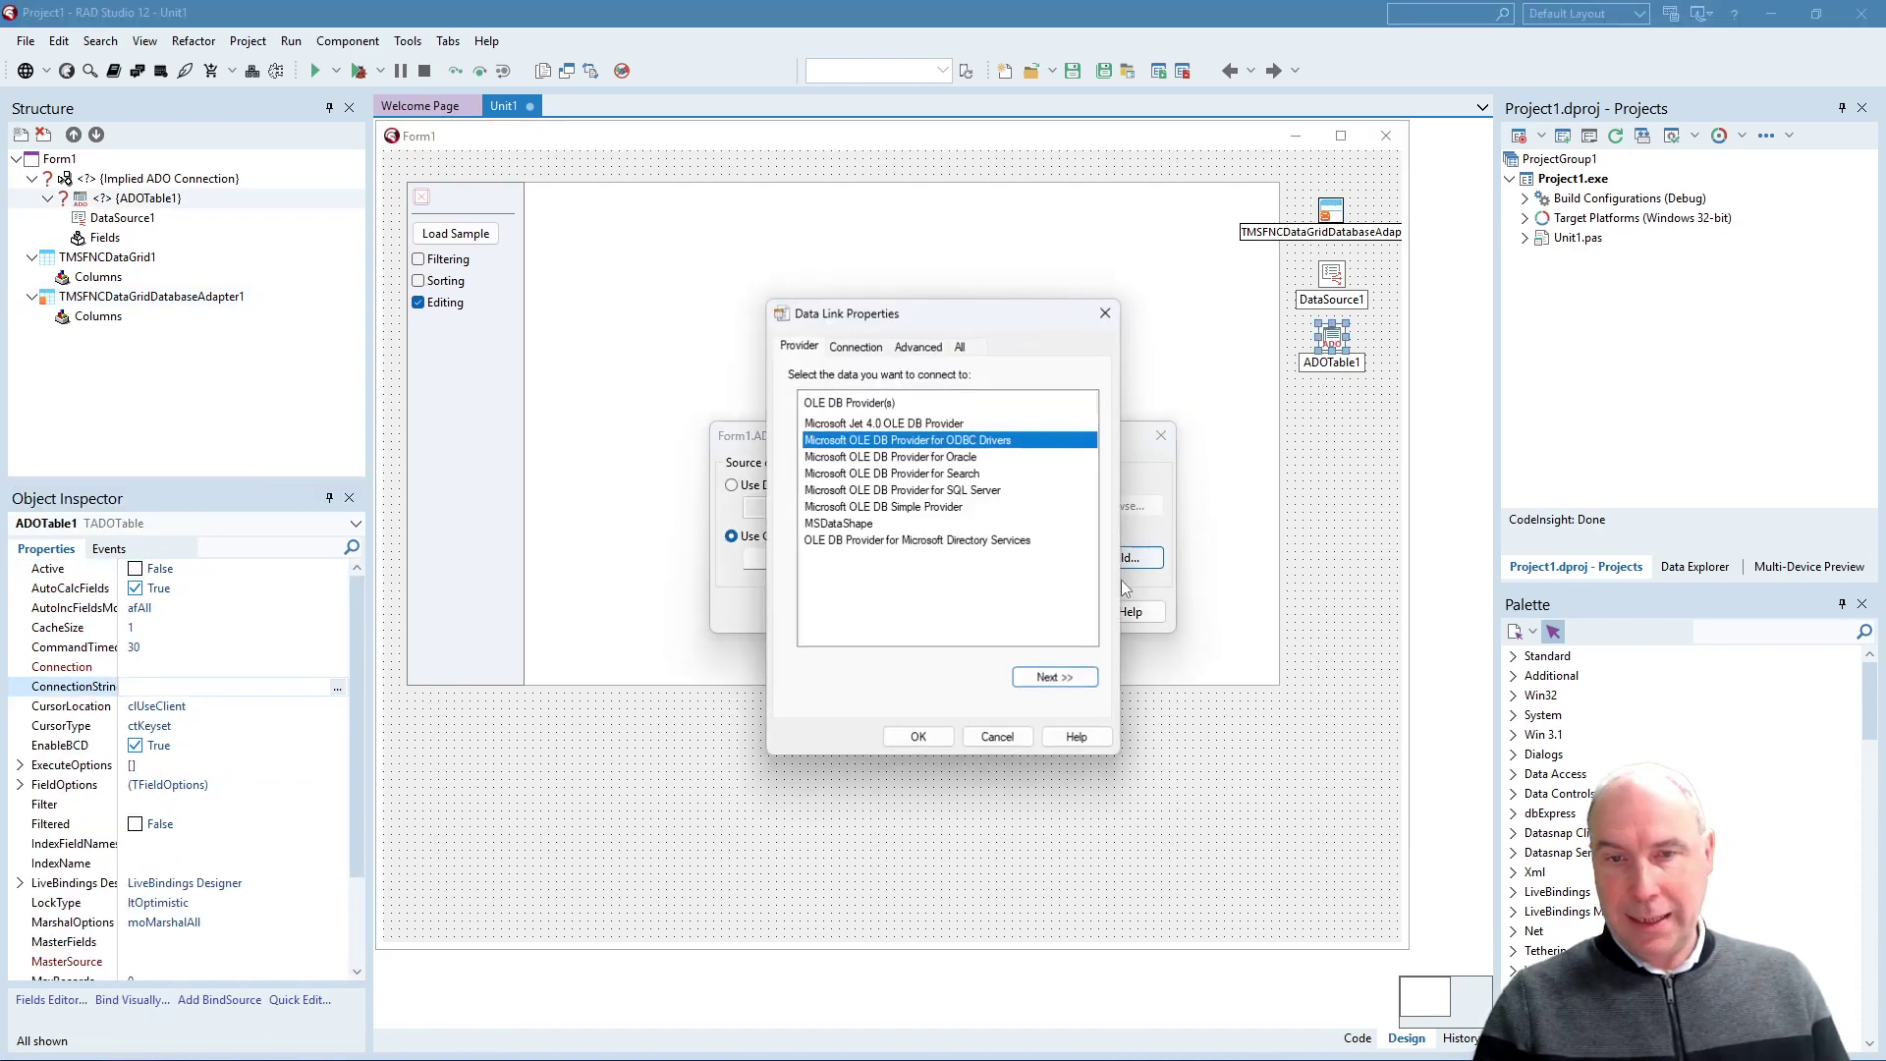
pyautogui.click(886, 424)
pyautogui.click(1054, 677)
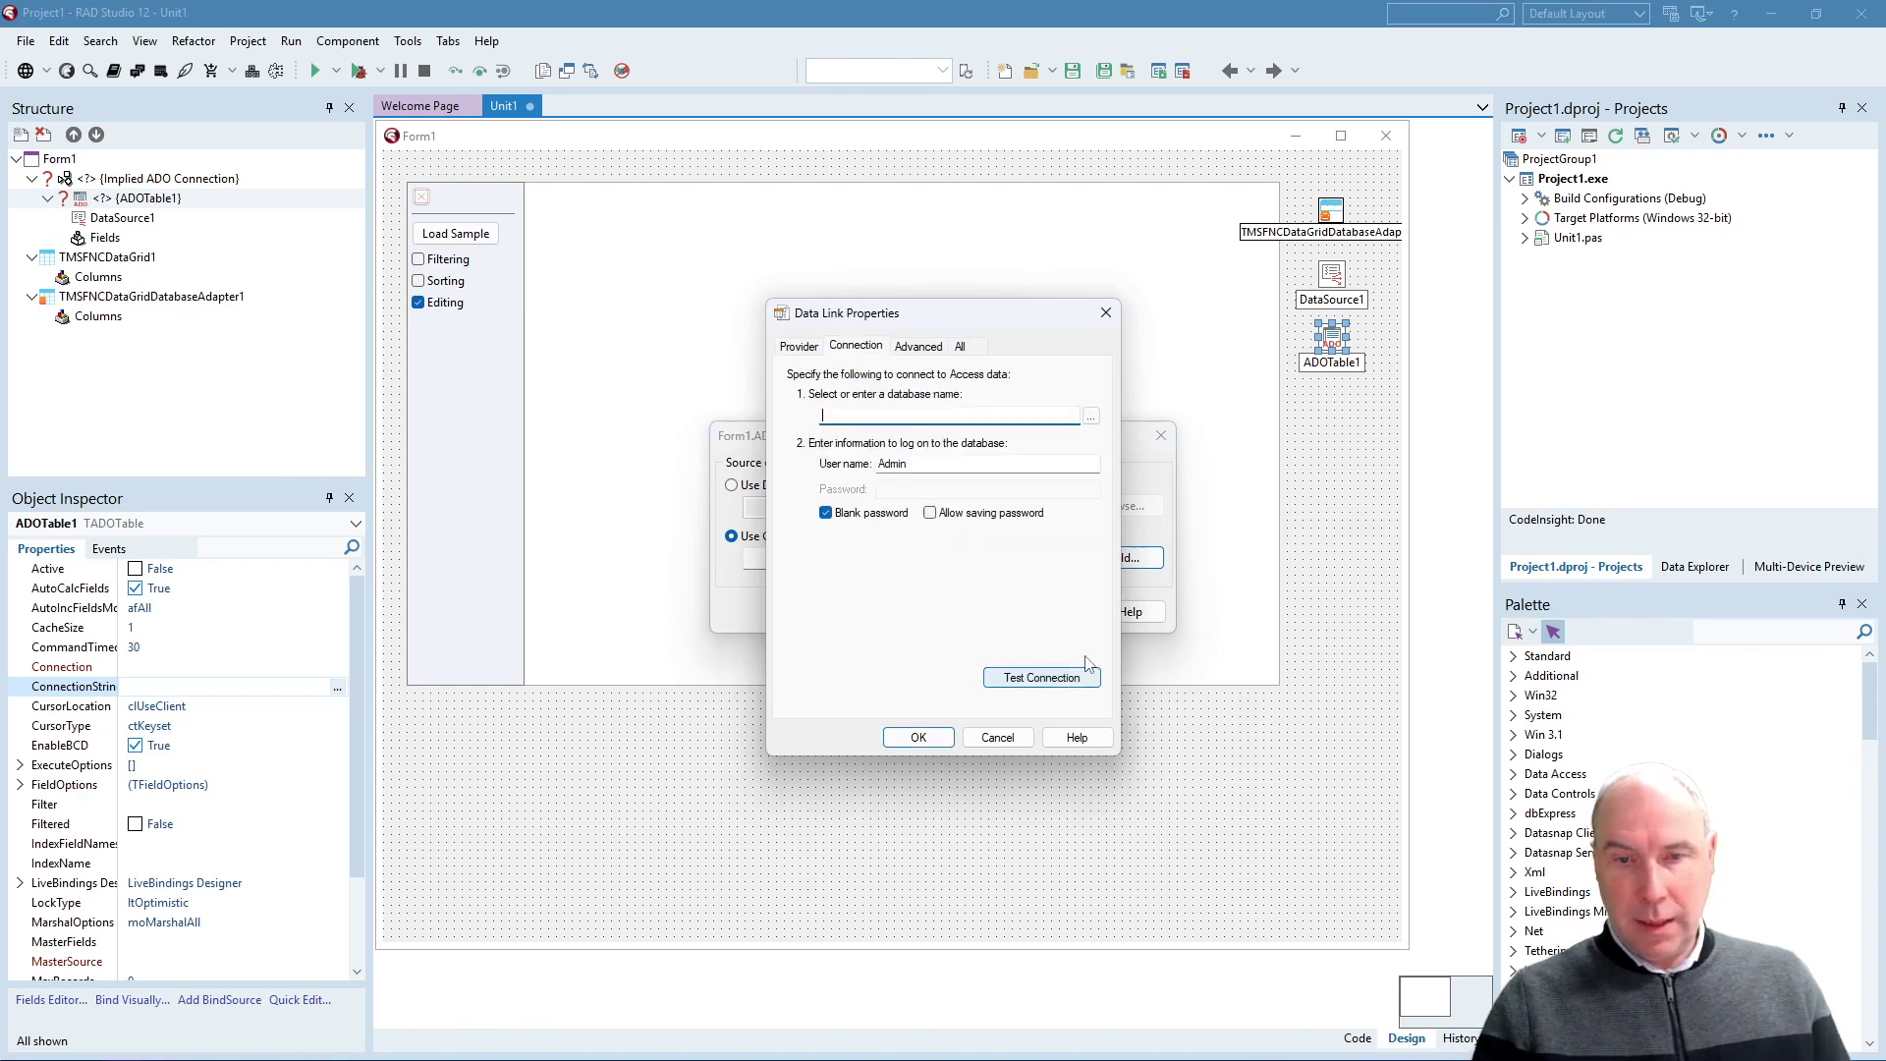
pyautogui.click(1091, 418)
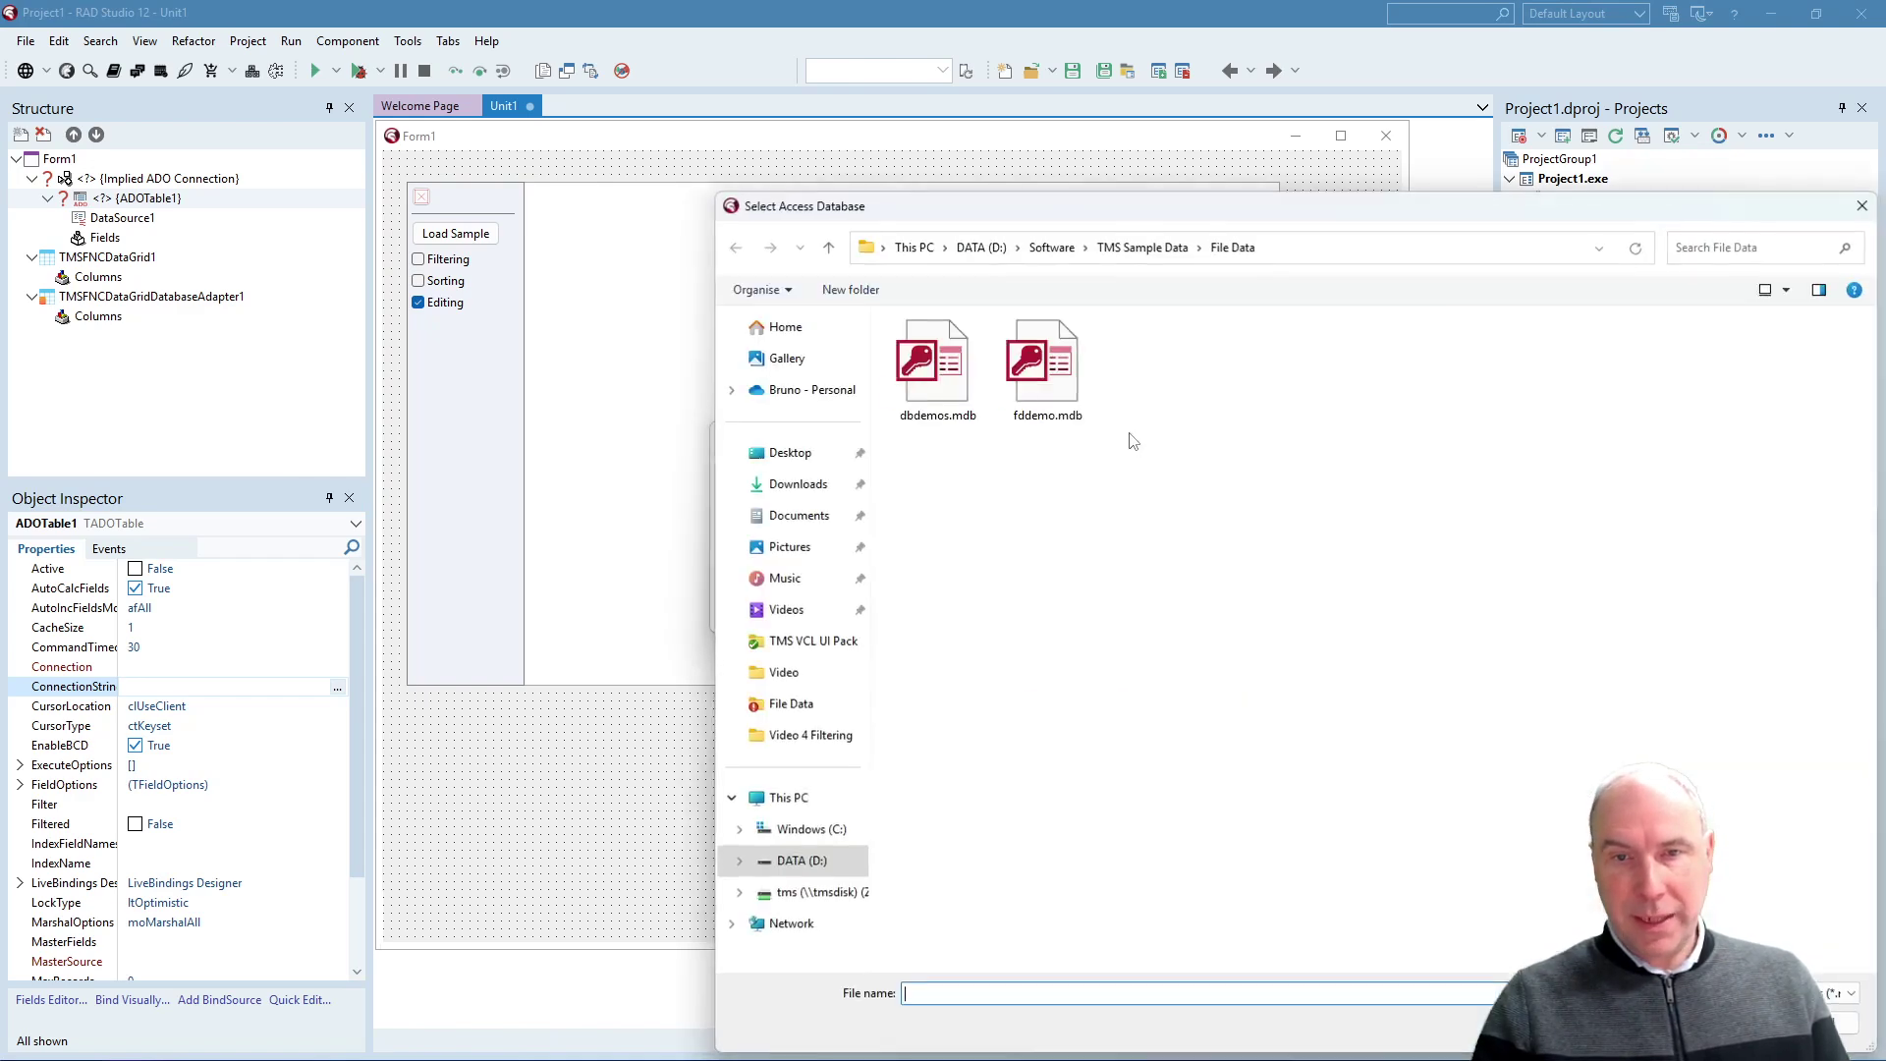
pyautogui.click(938, 369)
pyautogui.click(1839, 995)
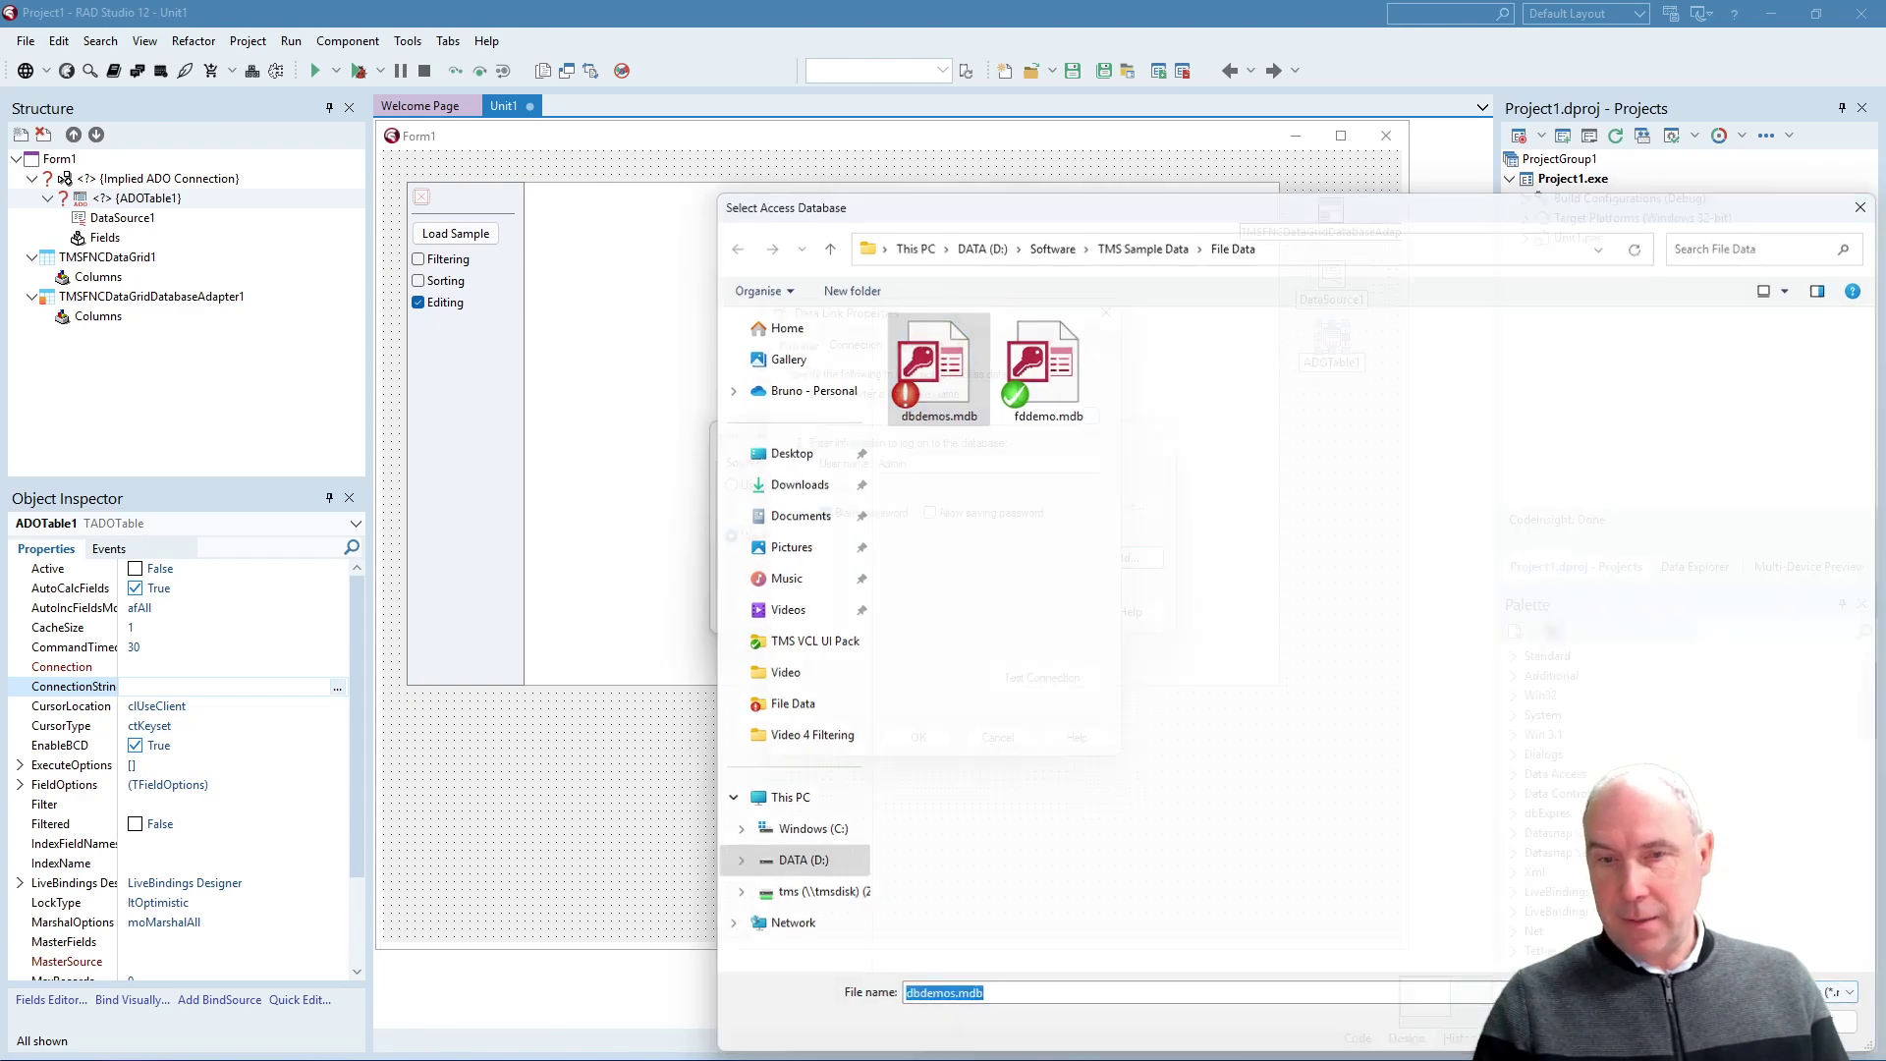
pyautogui.click(918, 738)
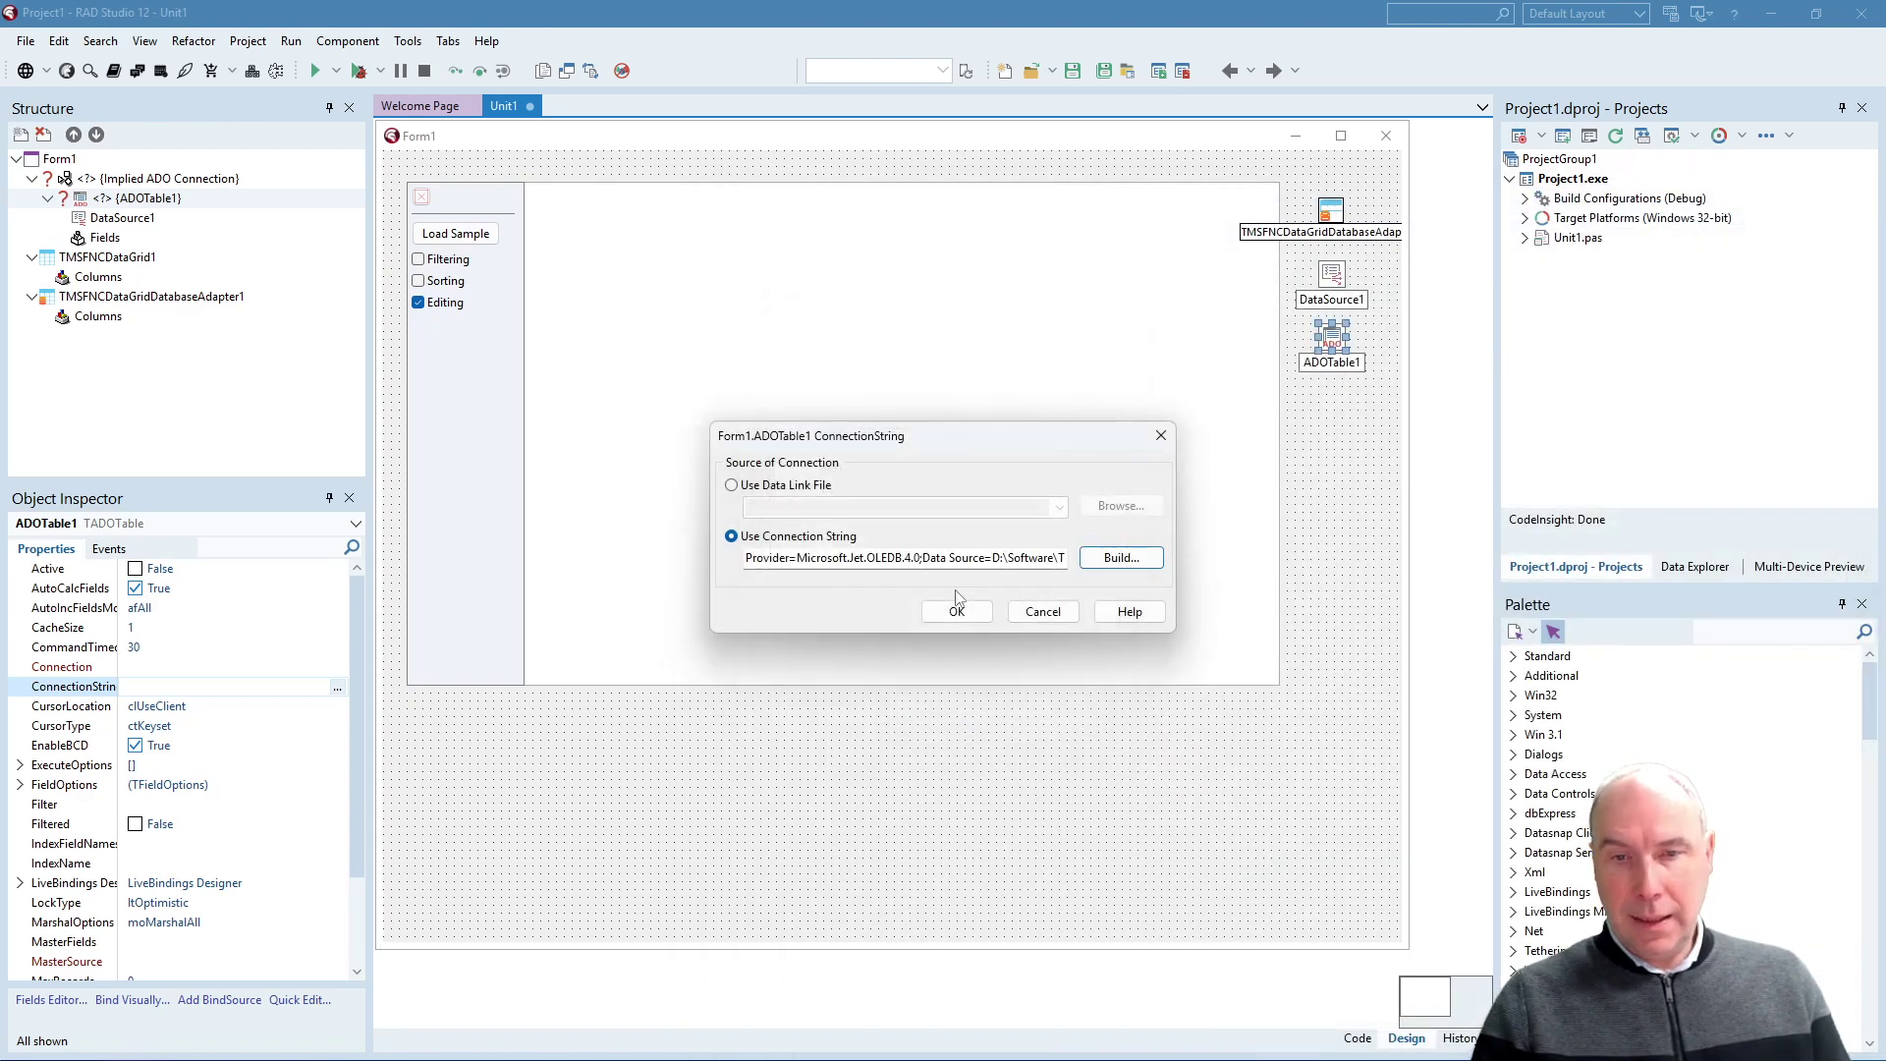
pyautogui.click(966, 610)
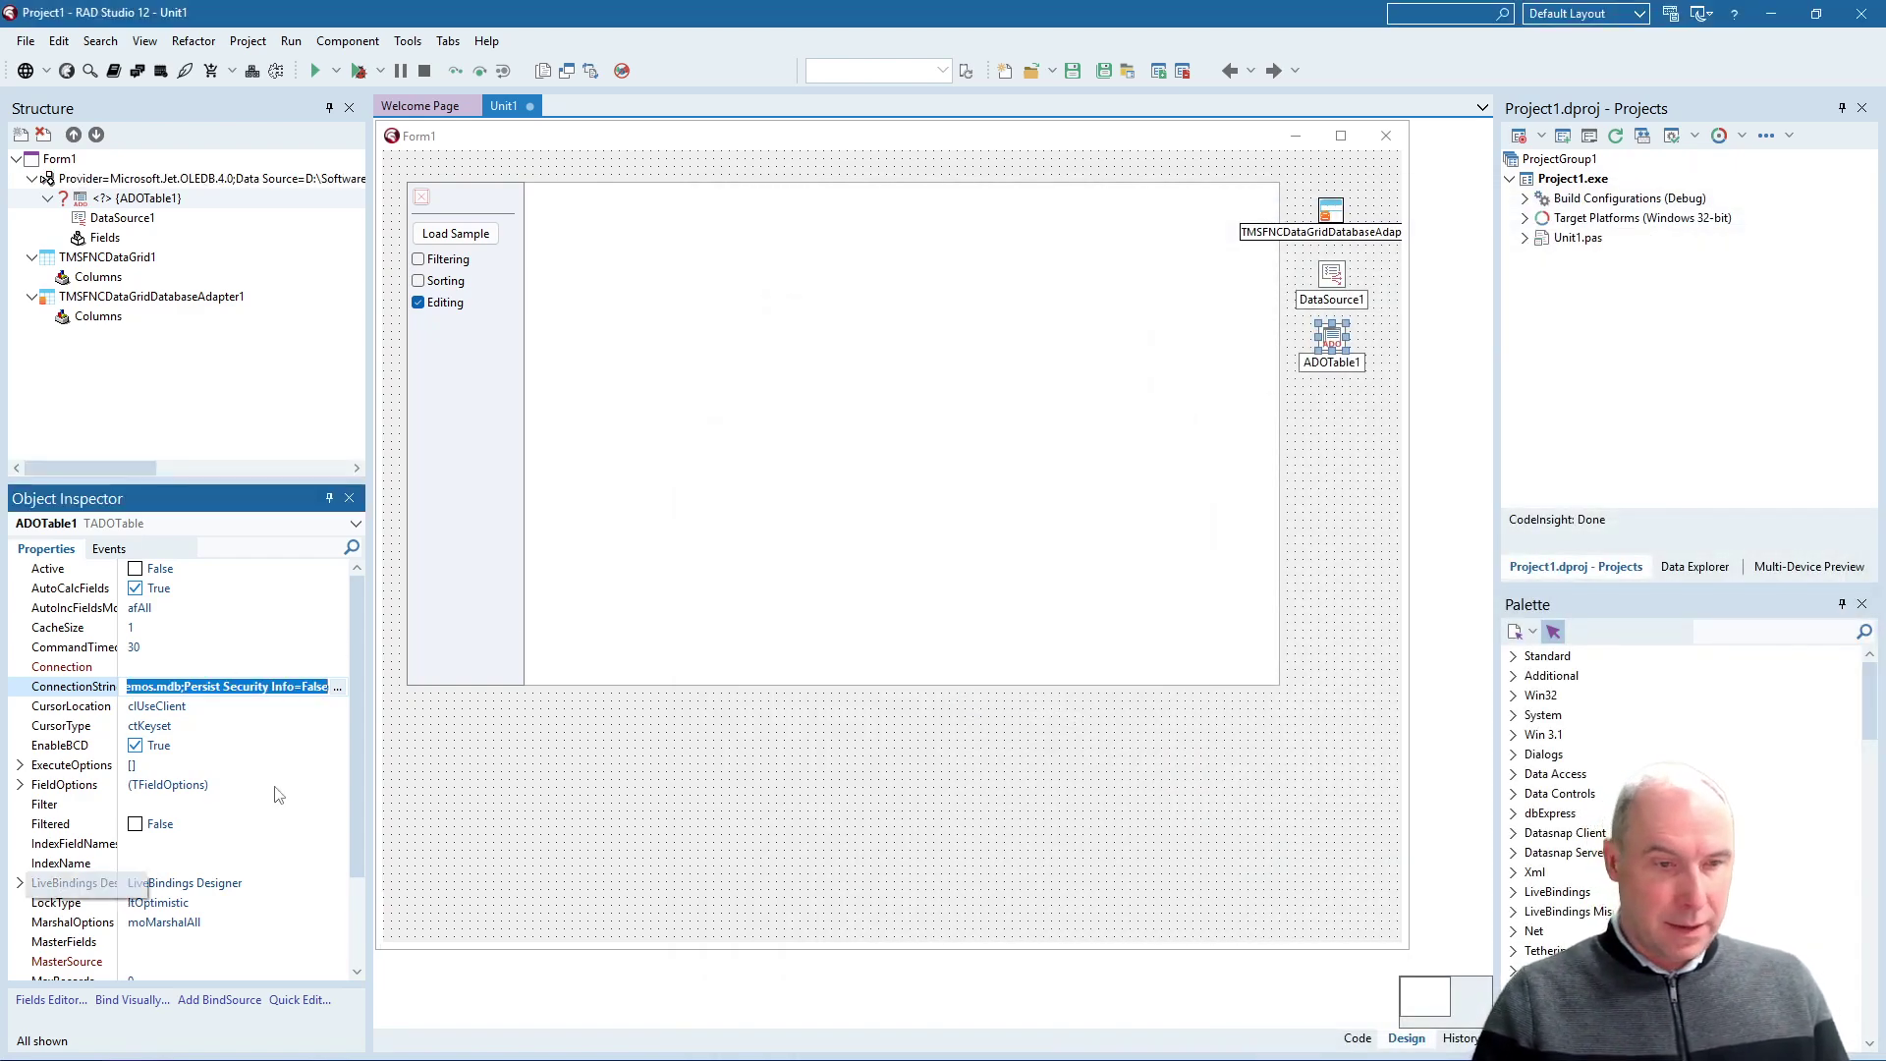
pyautogui.scroll(-3, 310, 810)
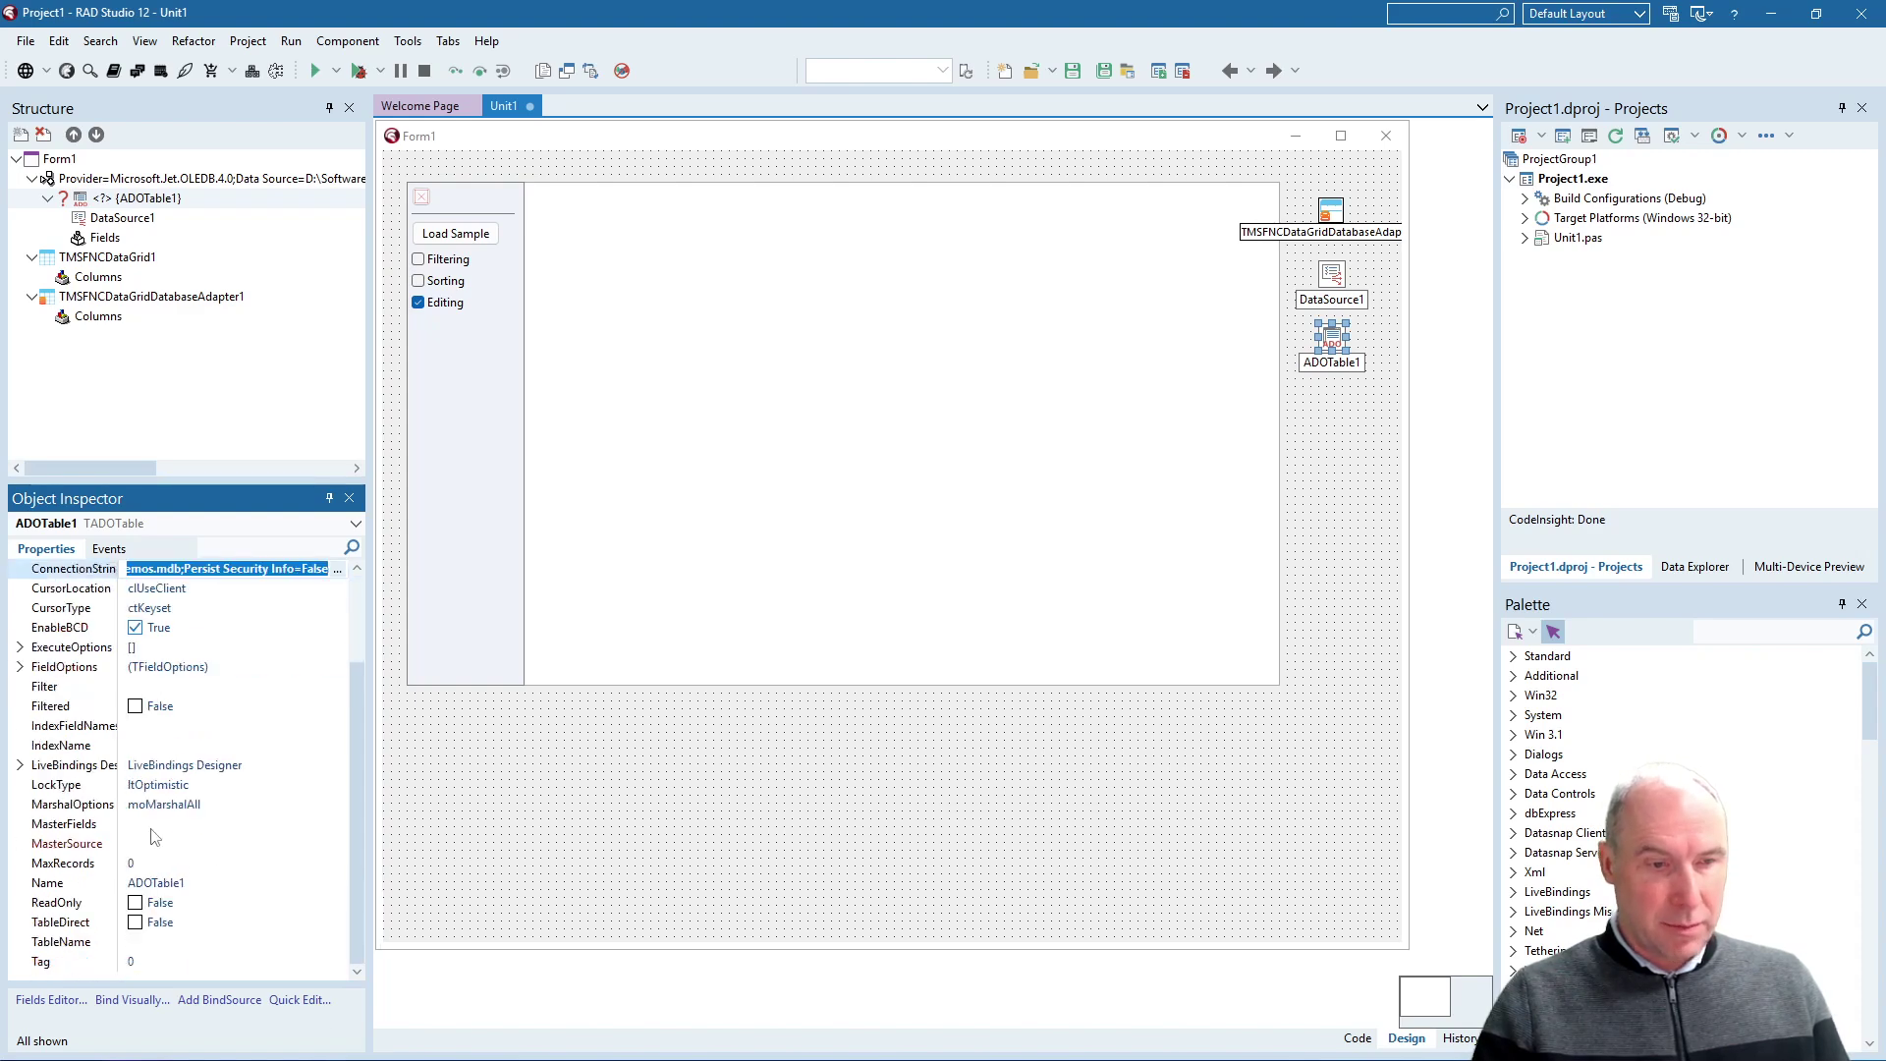
# Set ADOTable1's TableName to customer.
pyautogui.click(160, 944)
pyautogui.click(338, 944)
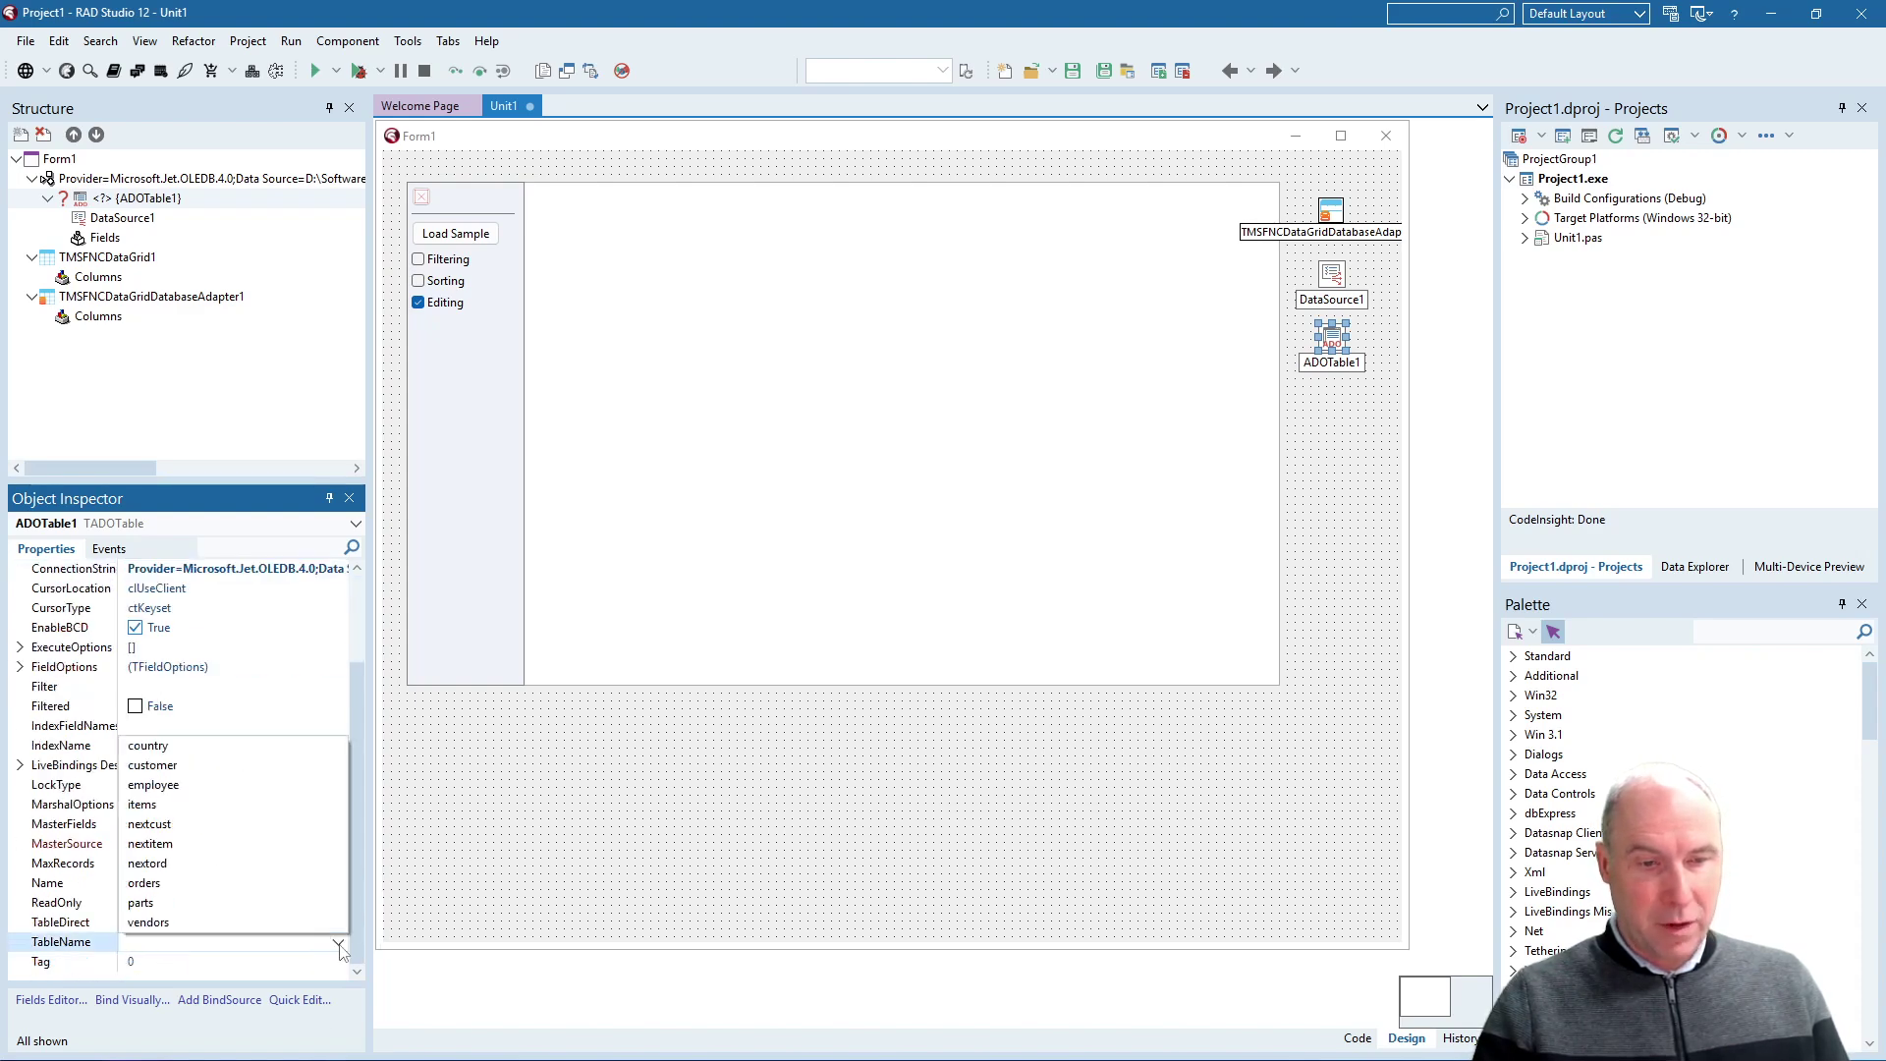
pyautogui.click(152, 764)
pyautogui.click(236, 705)
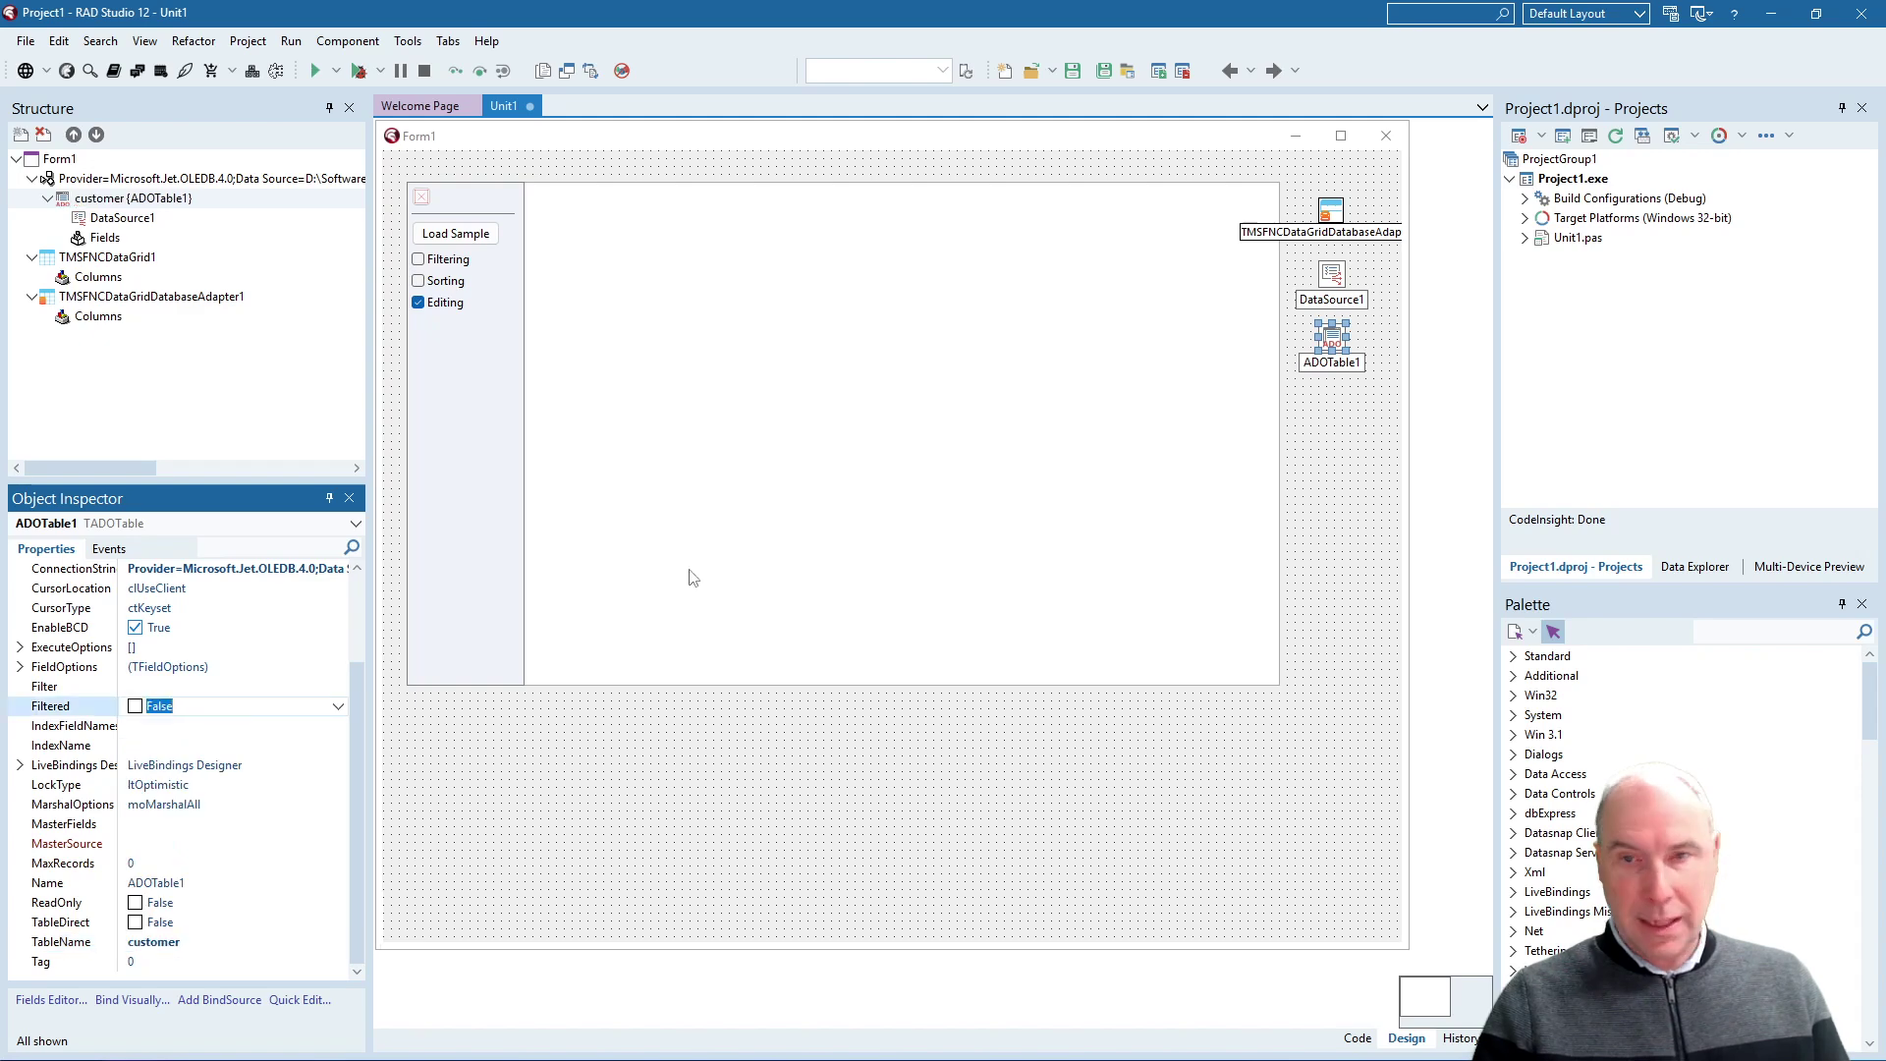
# Set ADOTable1 Active to True and nudge the customer grid slightly up-left.
pyautogui.click(1330, 340)
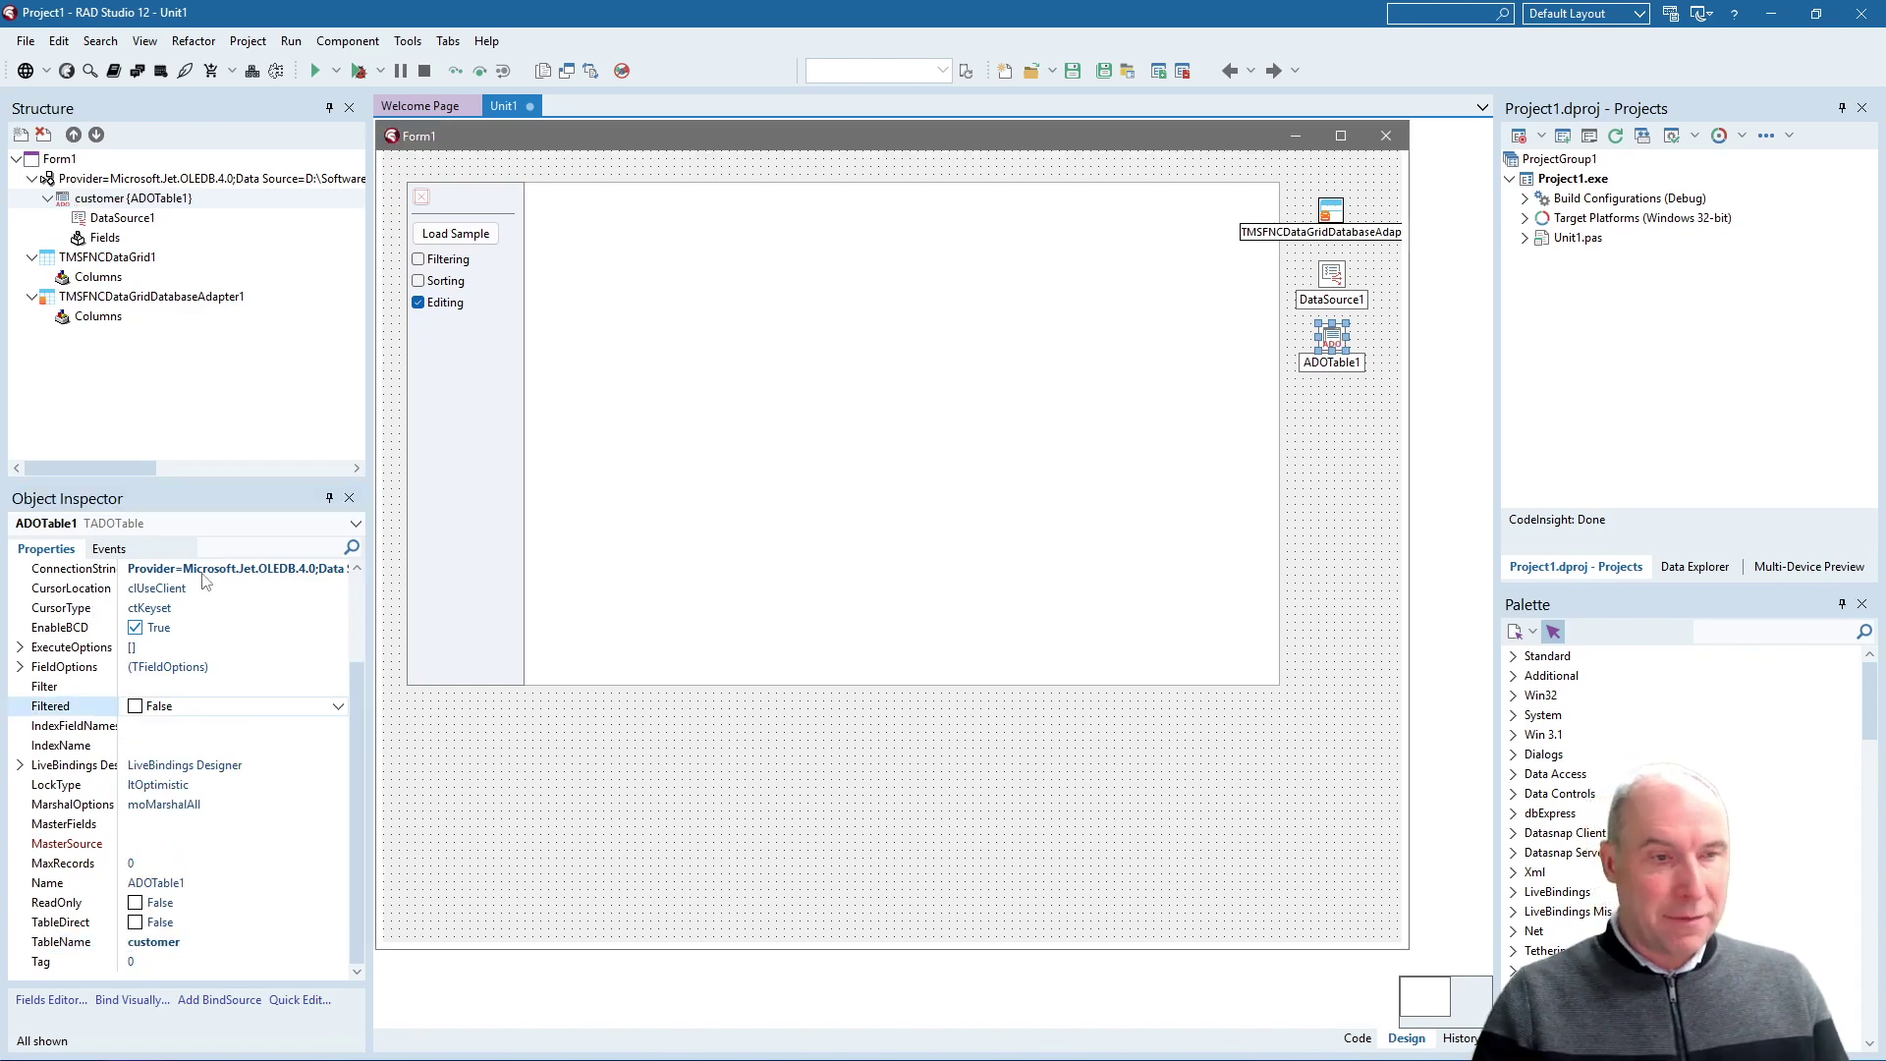
pyautogui.scroll(3, 272, 643)
pyautogui.click(135, 570)
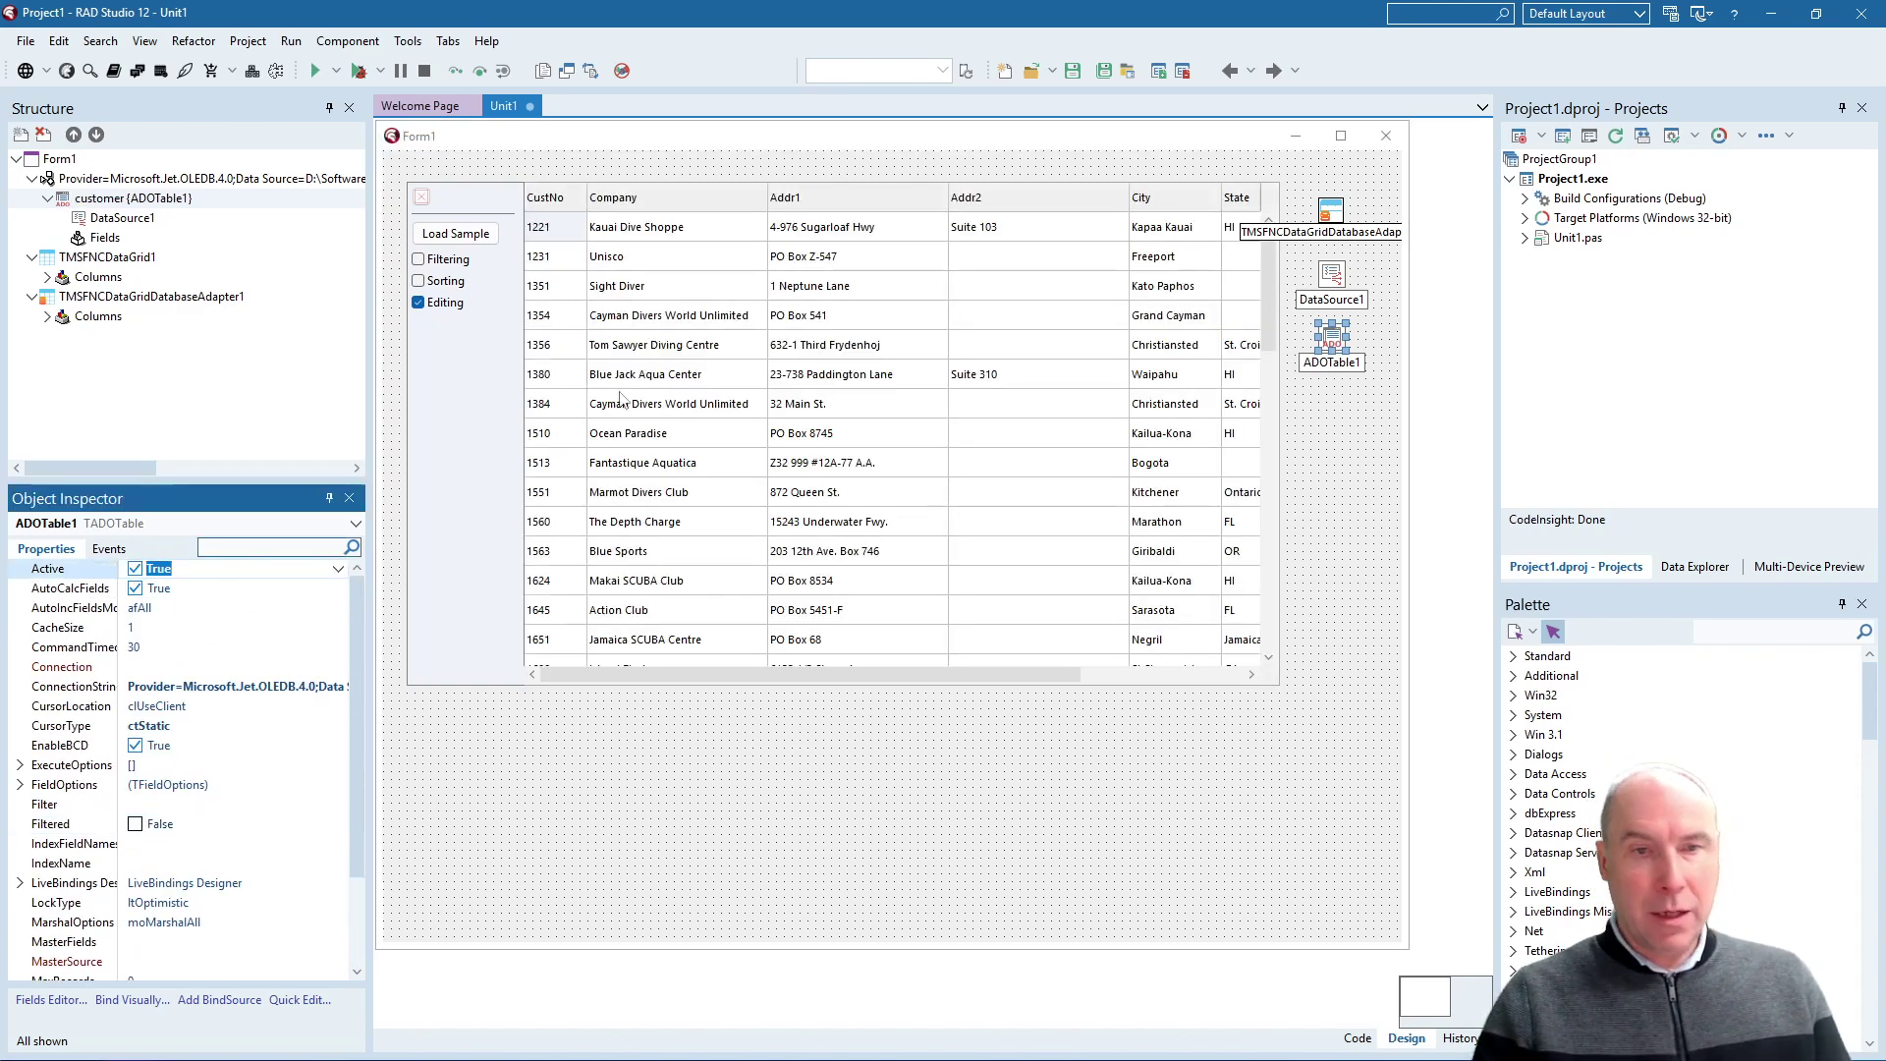
pyautogui.click(910, 299)
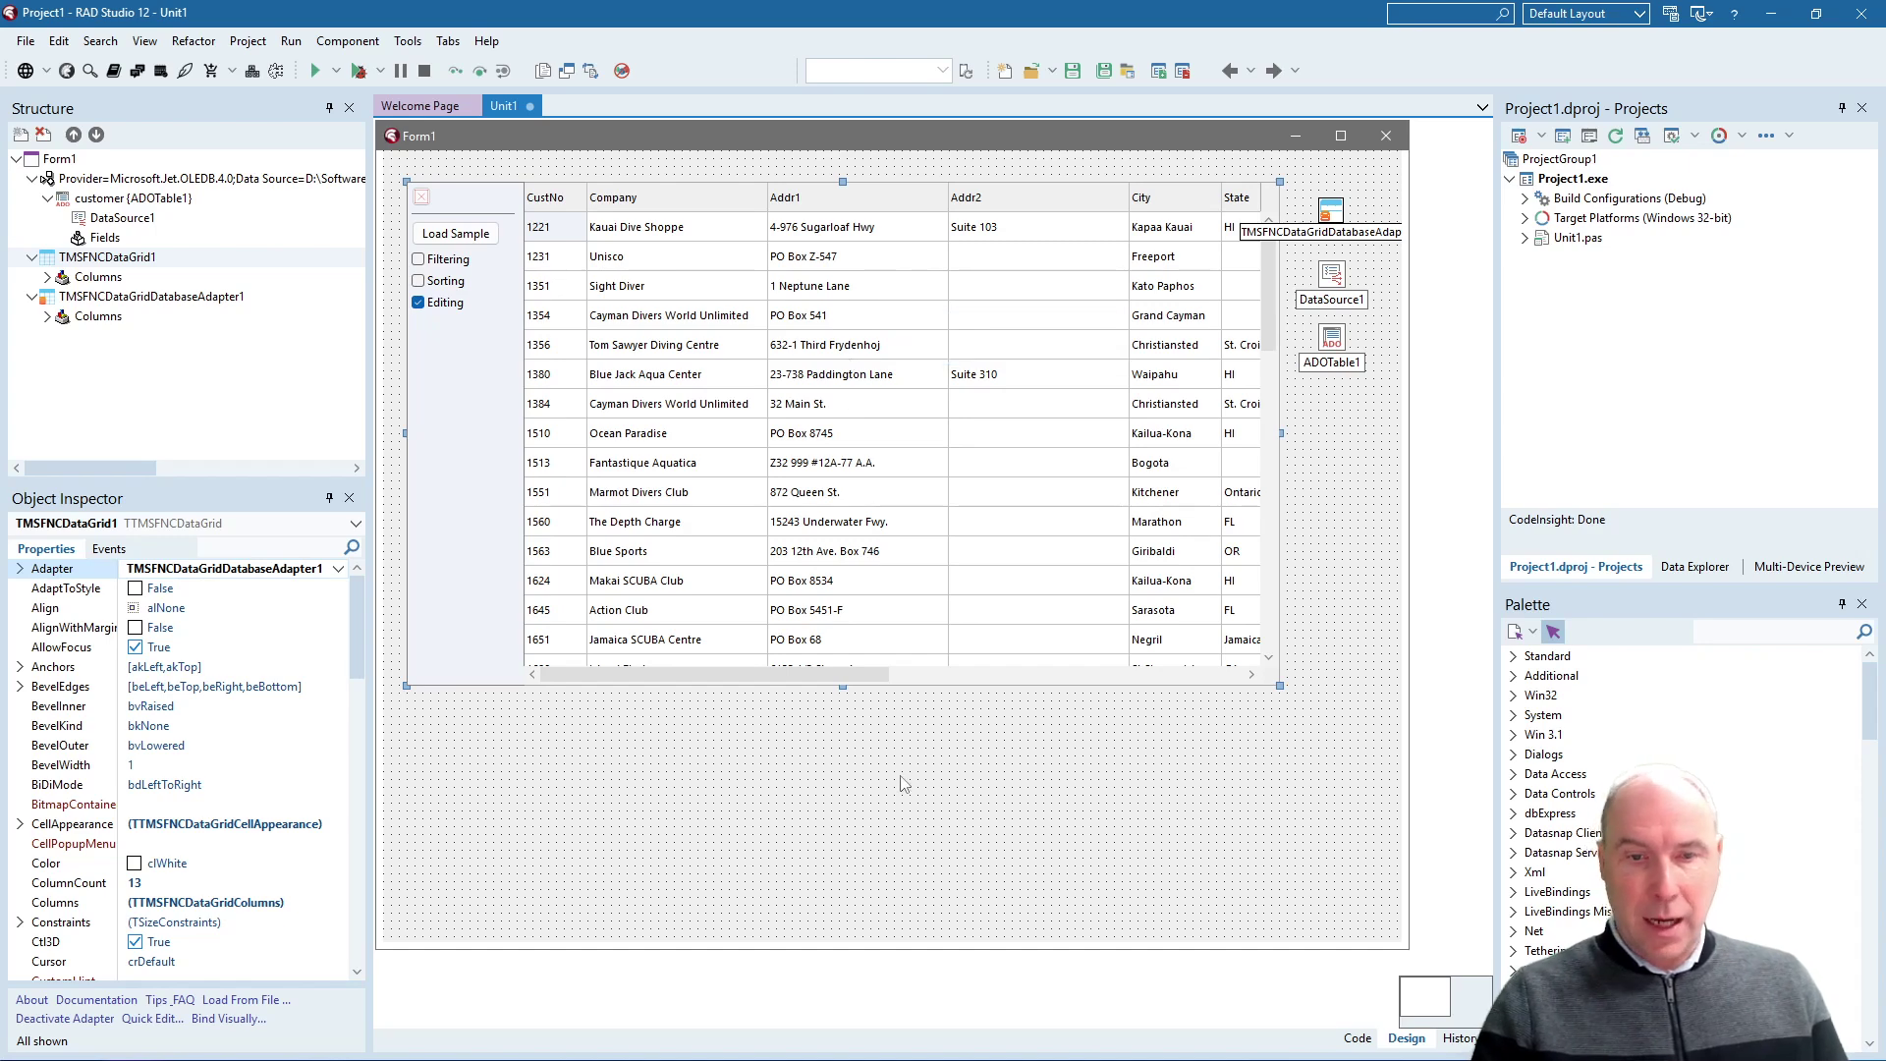
pyautogui.moveTo(928, 550); pyautogui.dragTo(915, 540)
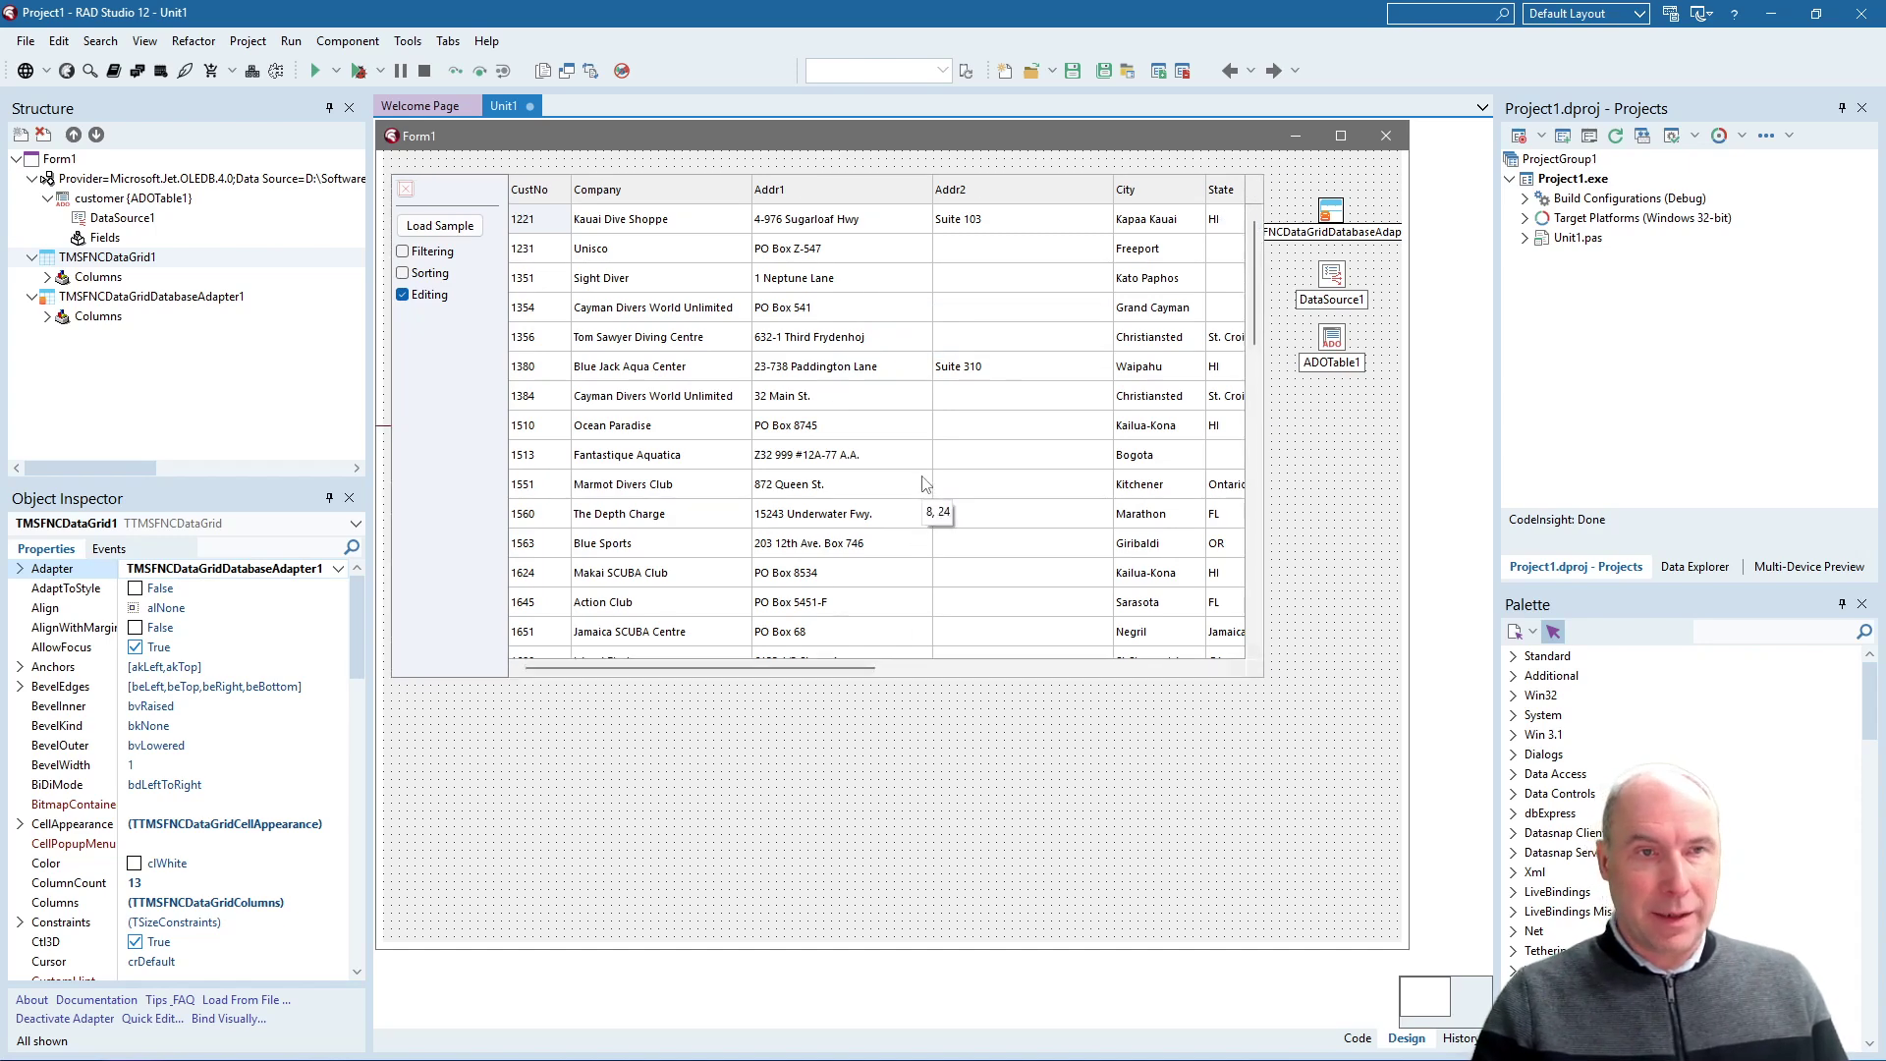
# Add TMSFNCDataGrid2 from an 'fncdata' palette search and place it below the customer grid.
pyautogui.click(974, 720)
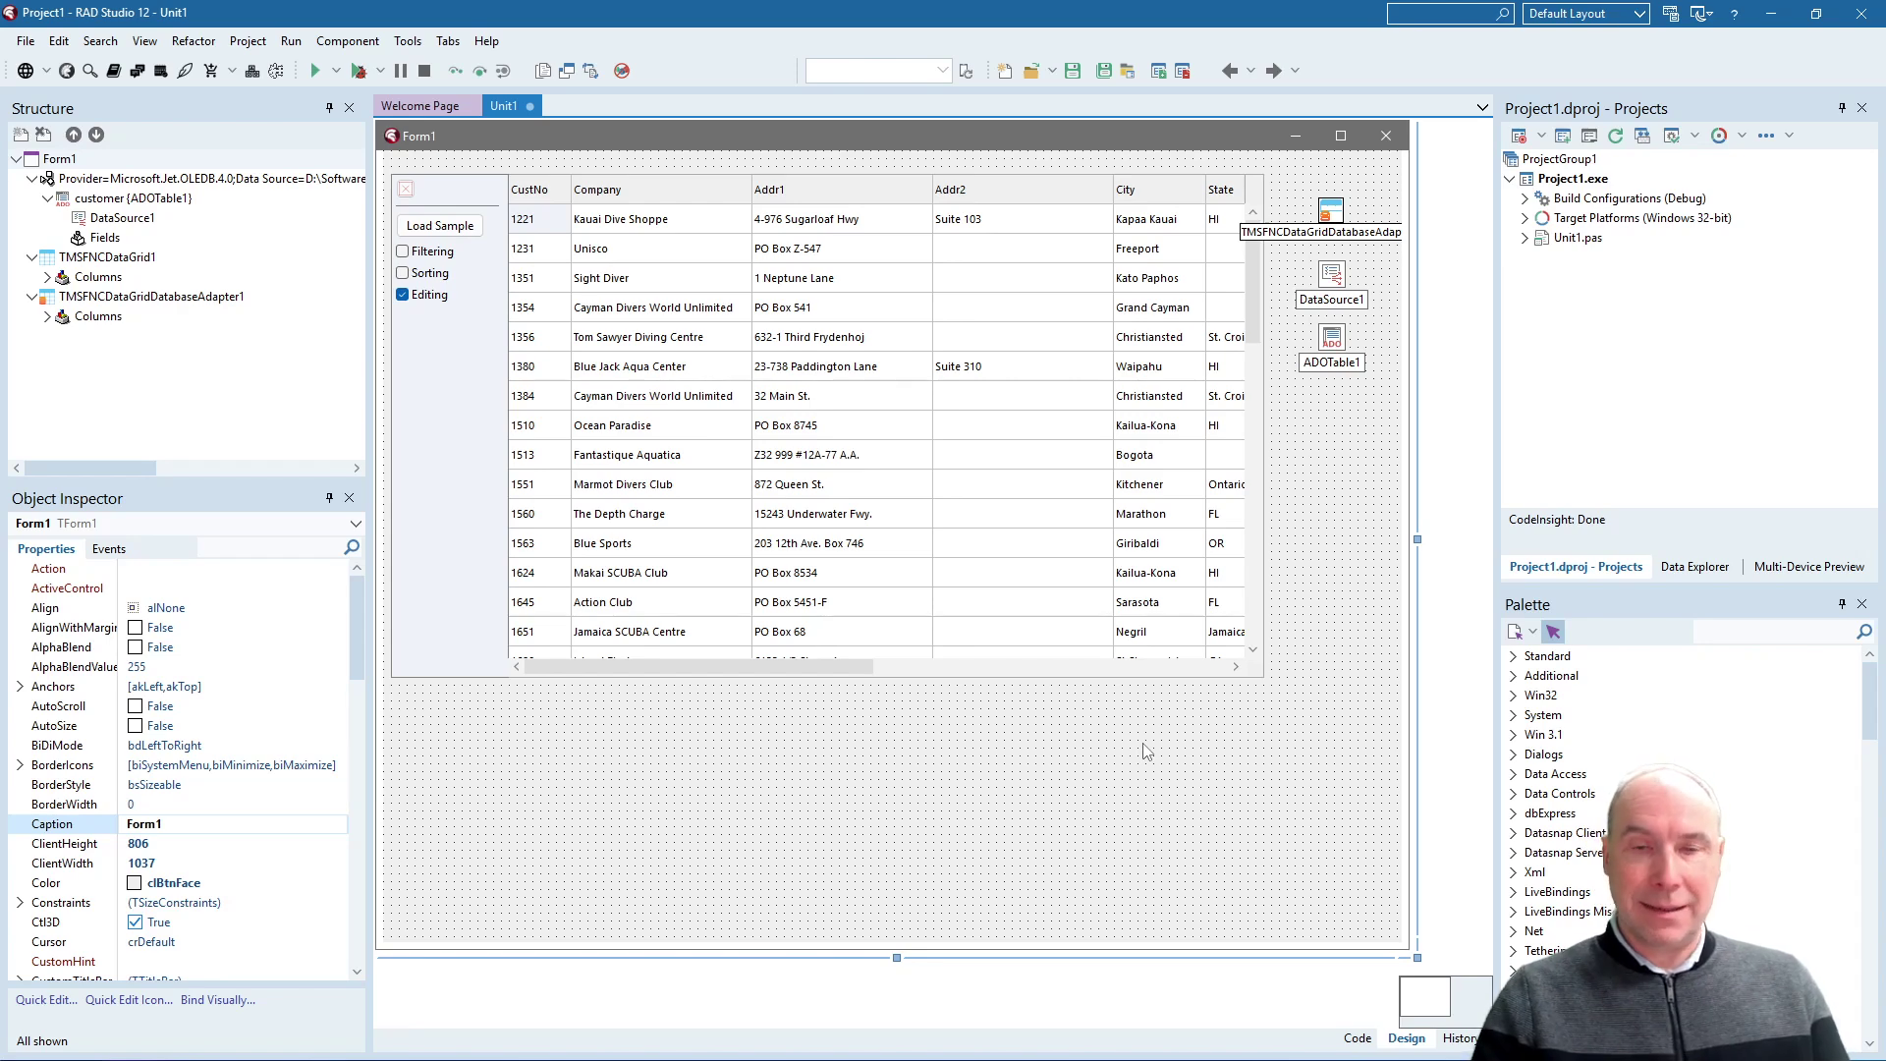
pyautogui.click(1725, 633)
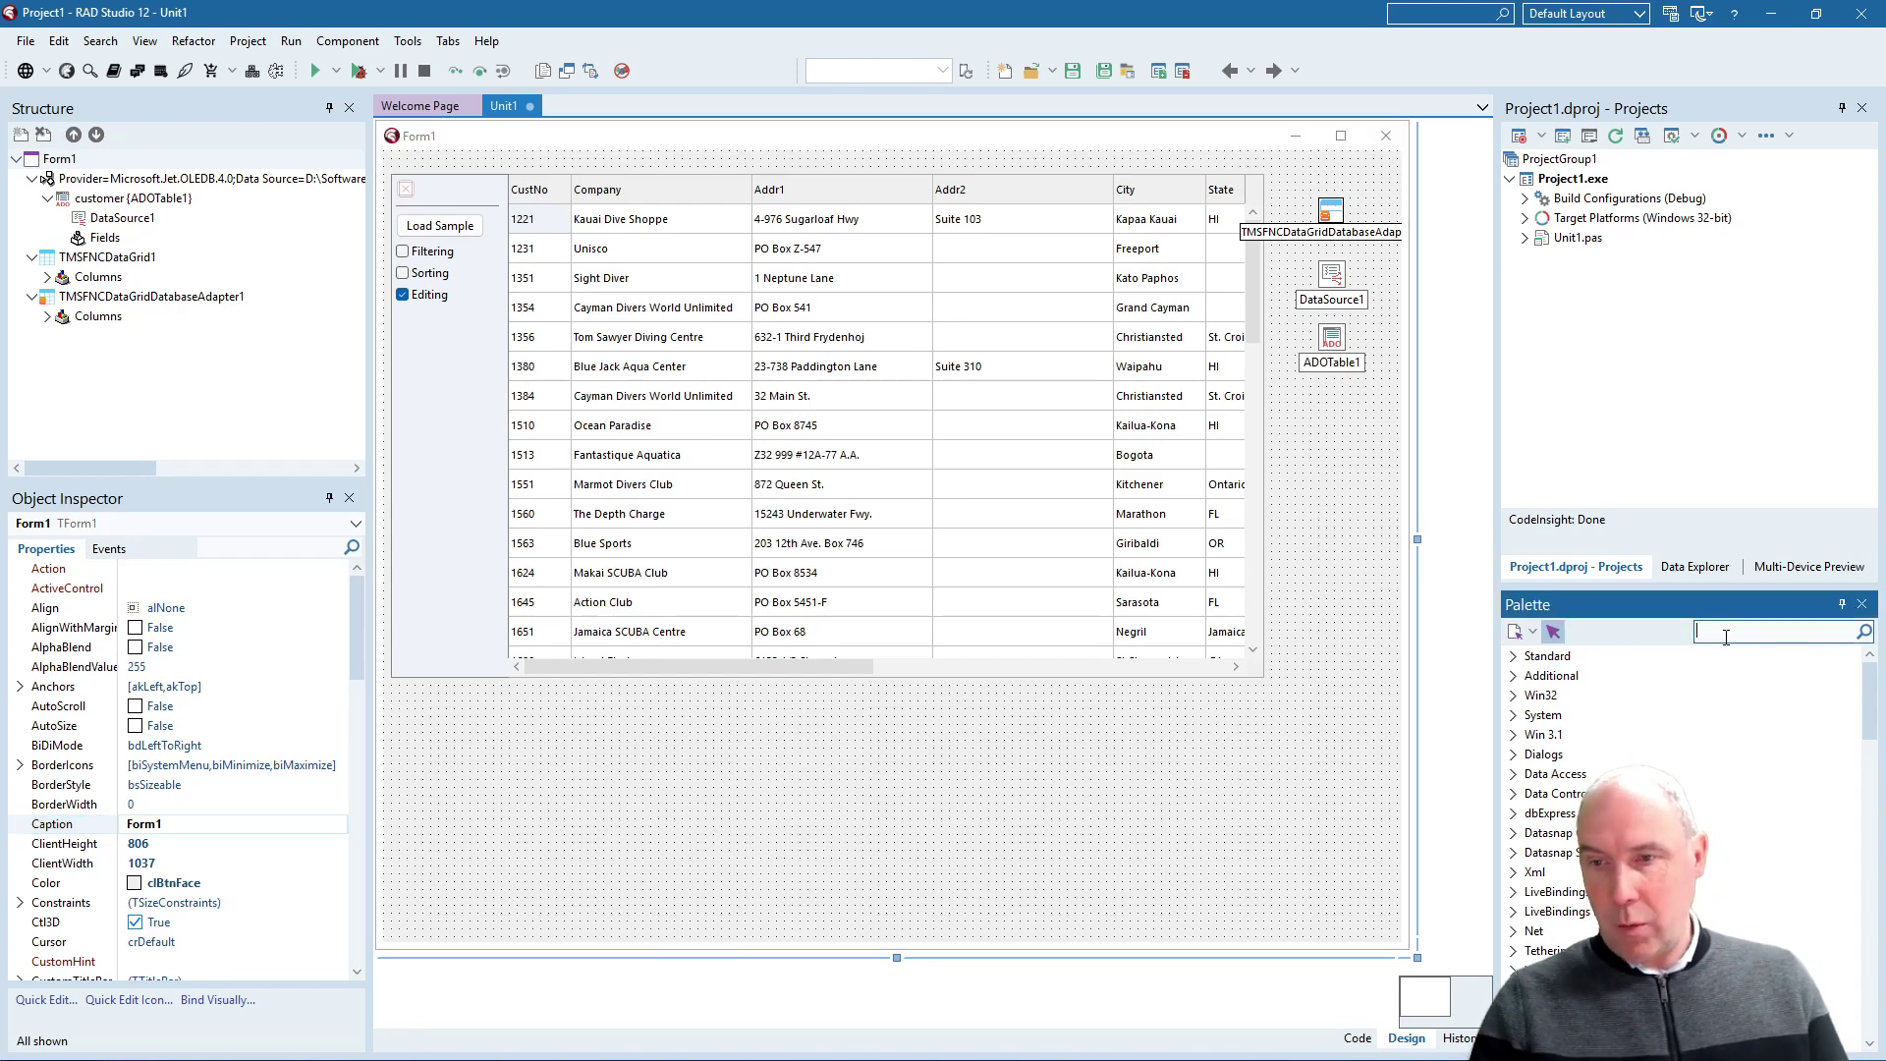
pyautogui.write('fncdata')
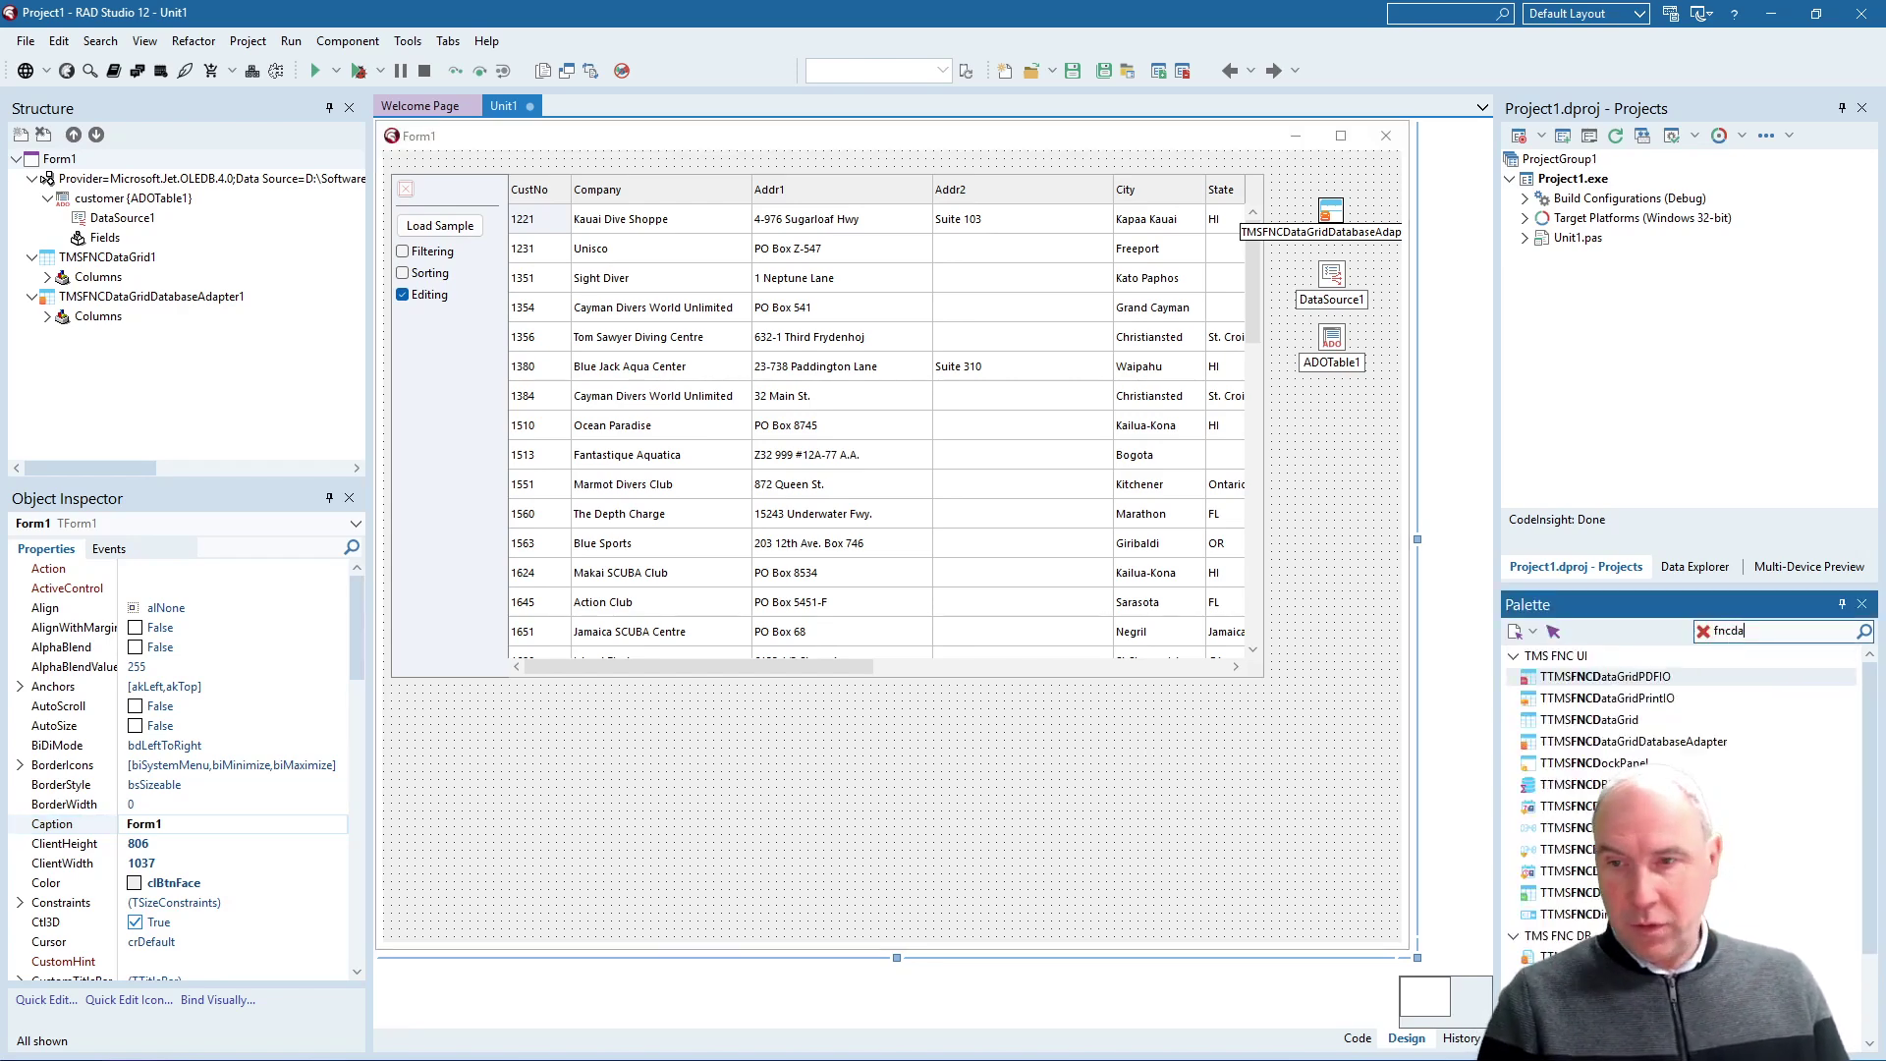
pyautogui.doubleClick(1593, 720)
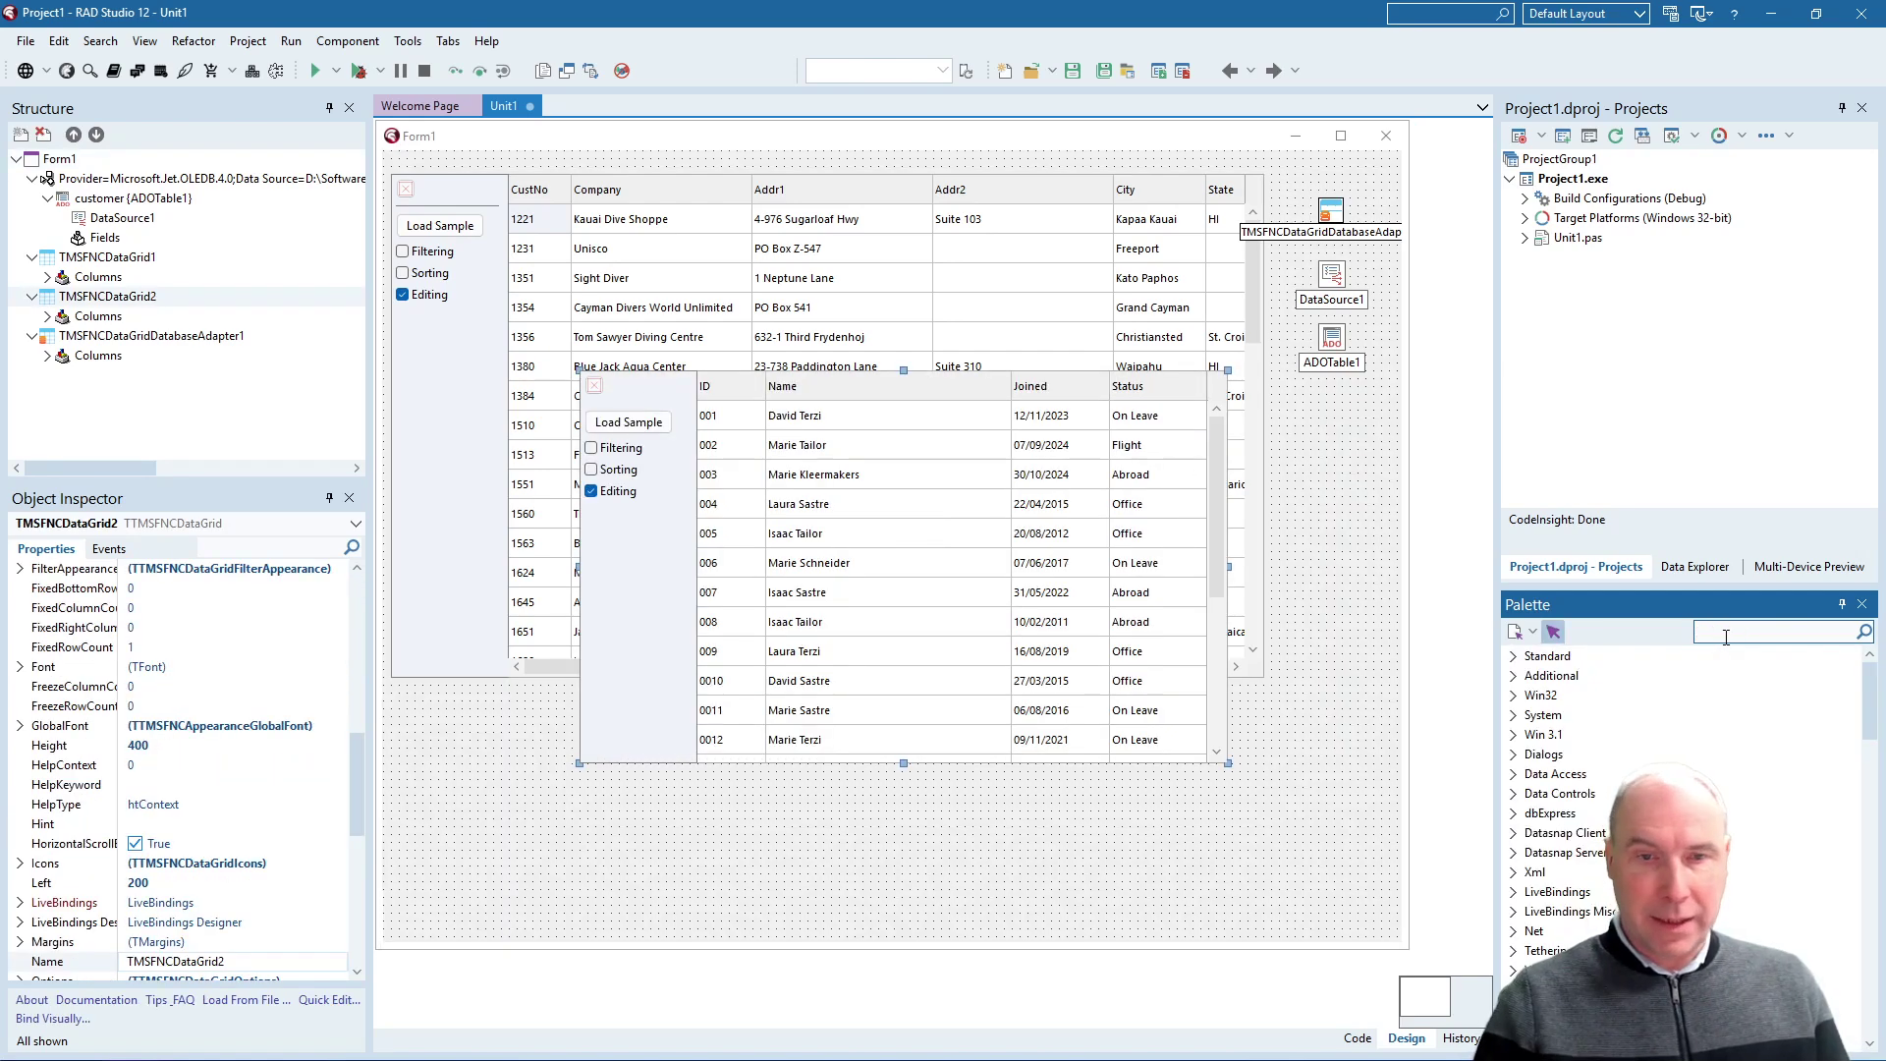
pyautogui.moveTo(1204, 396)
pyautogui.mouseDown()
pyautogui.moveTo(937, 751)
pyautogui.moveTo(921, 744)
pyautogui.mouseUp()
pyautogui.click(1168, 737)
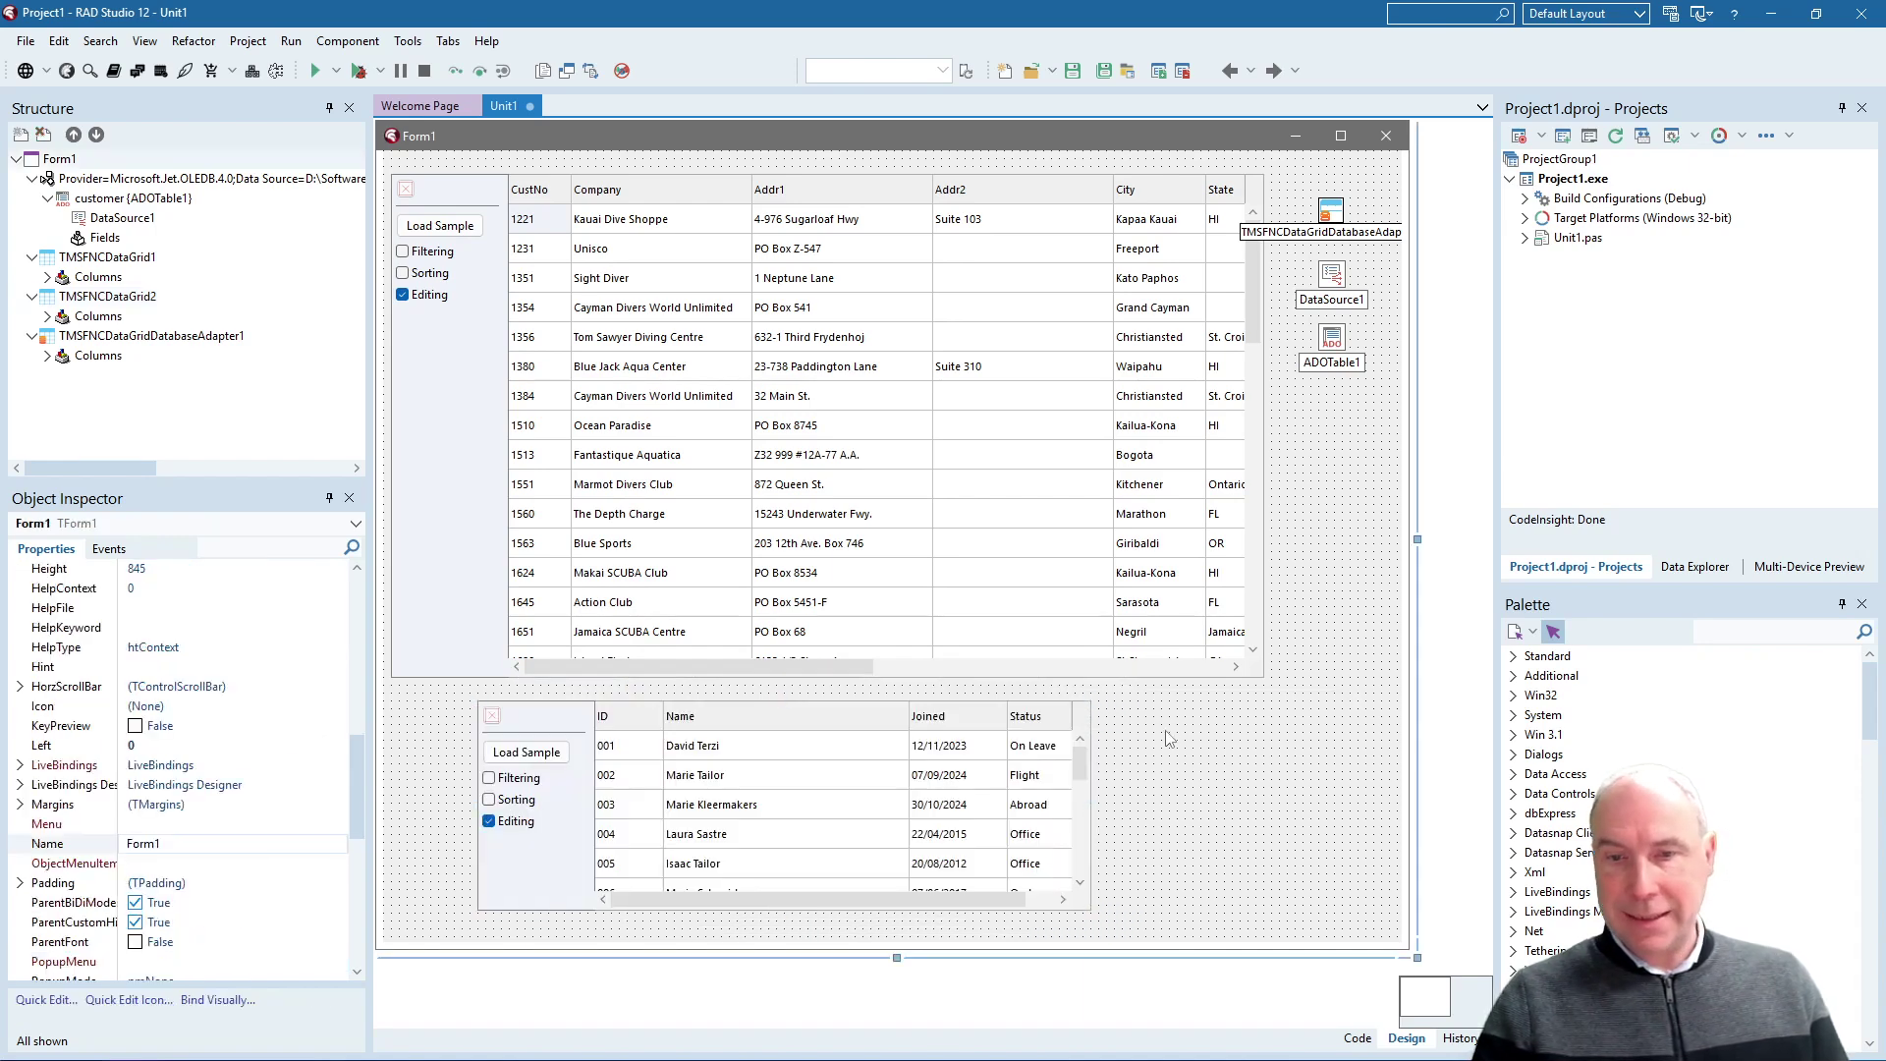
pyautogui.click(1330, 213)
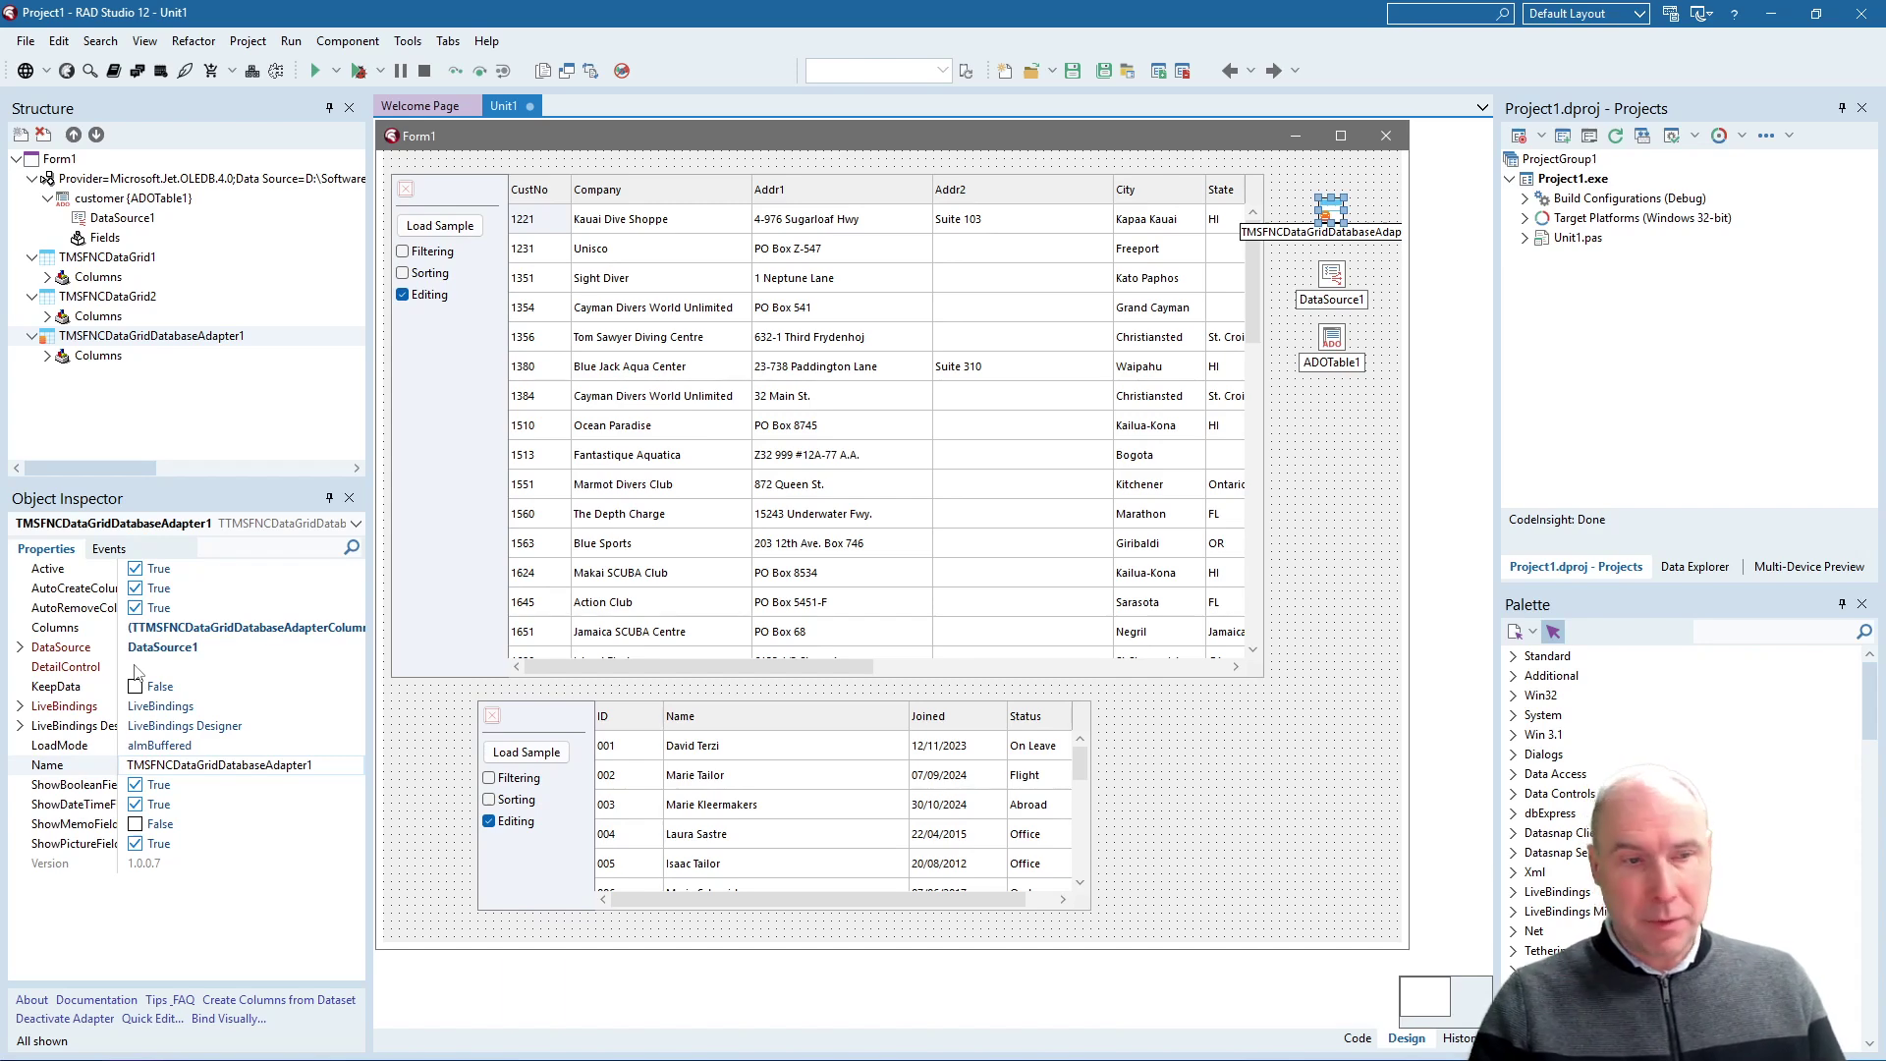
# Set TMSFNCDataGridDatabaseAdapter1's DetailControl to TMSFNCDataGrid2.
pyautogui.click(136, 668)
pyautogui.click(354, 667)
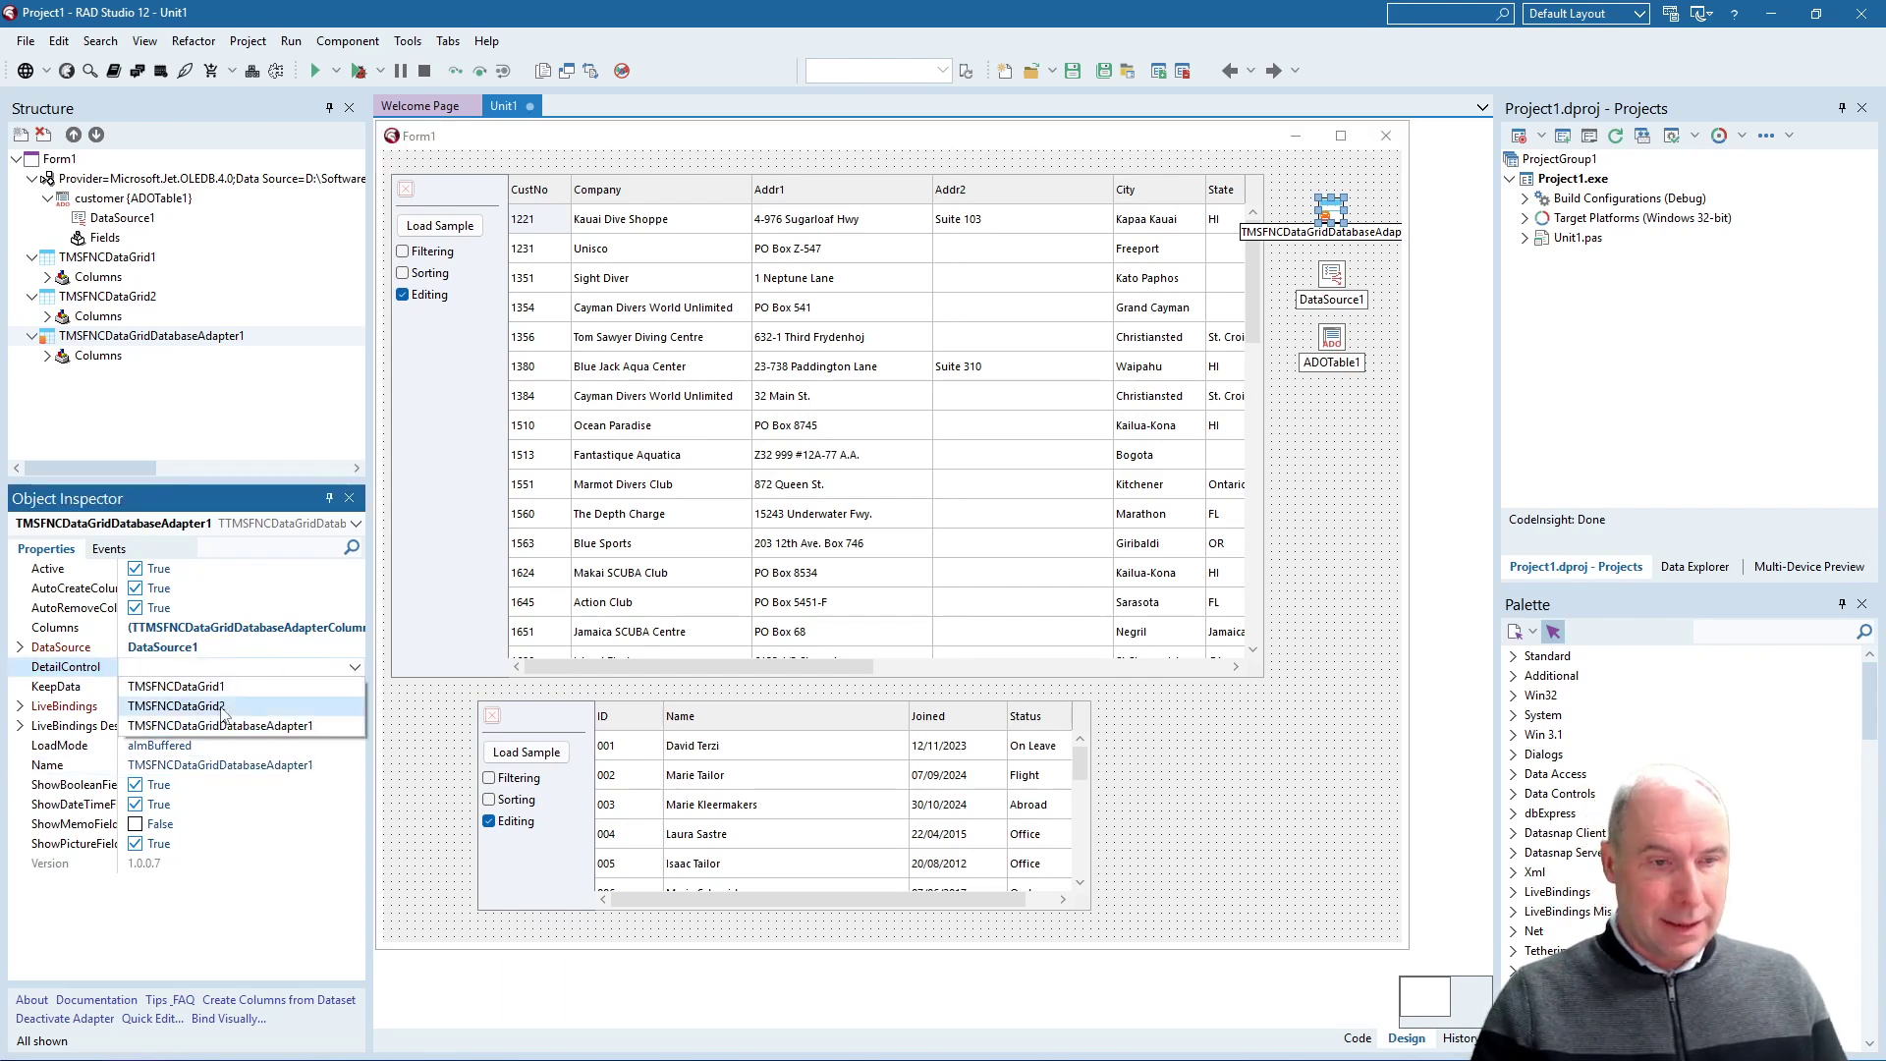
pyautogui.click(177, 705)
pyautogui.click(256, 628)
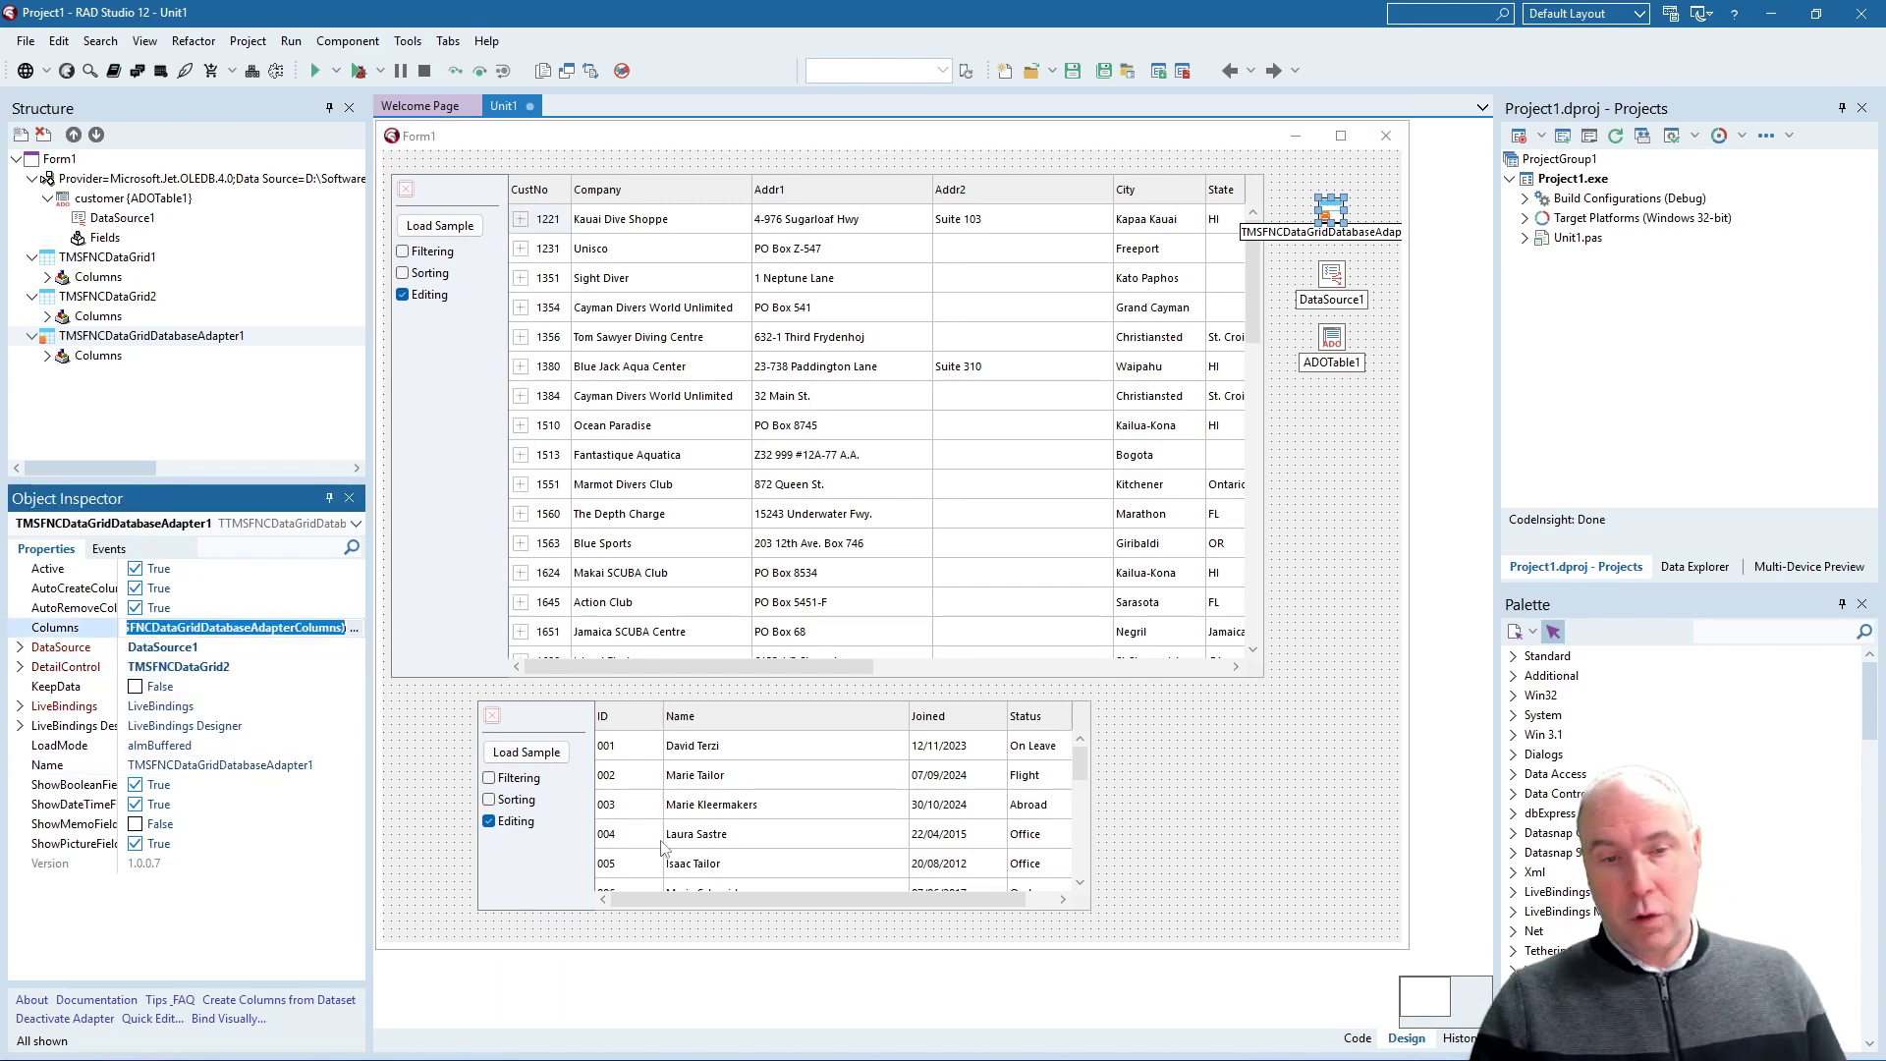
pyautogui.click(783, 813)
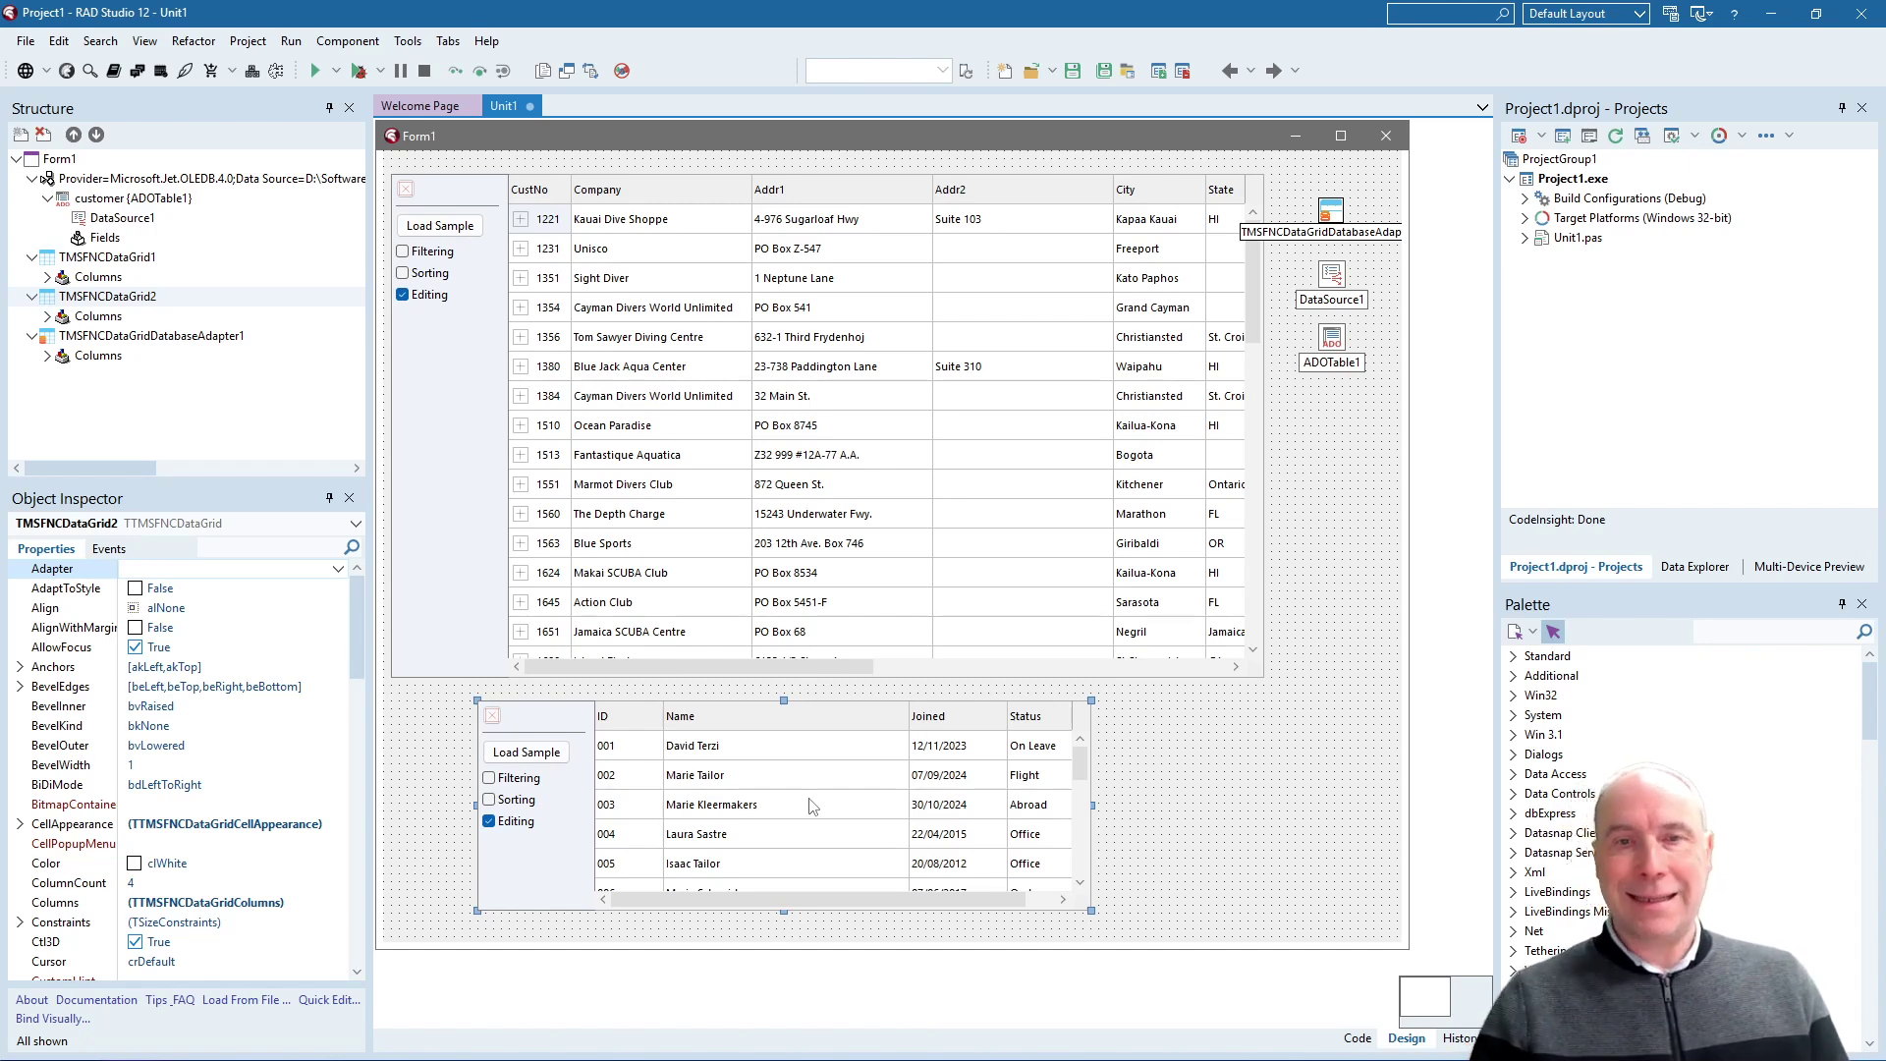
pyautogui.click(1110, 789)
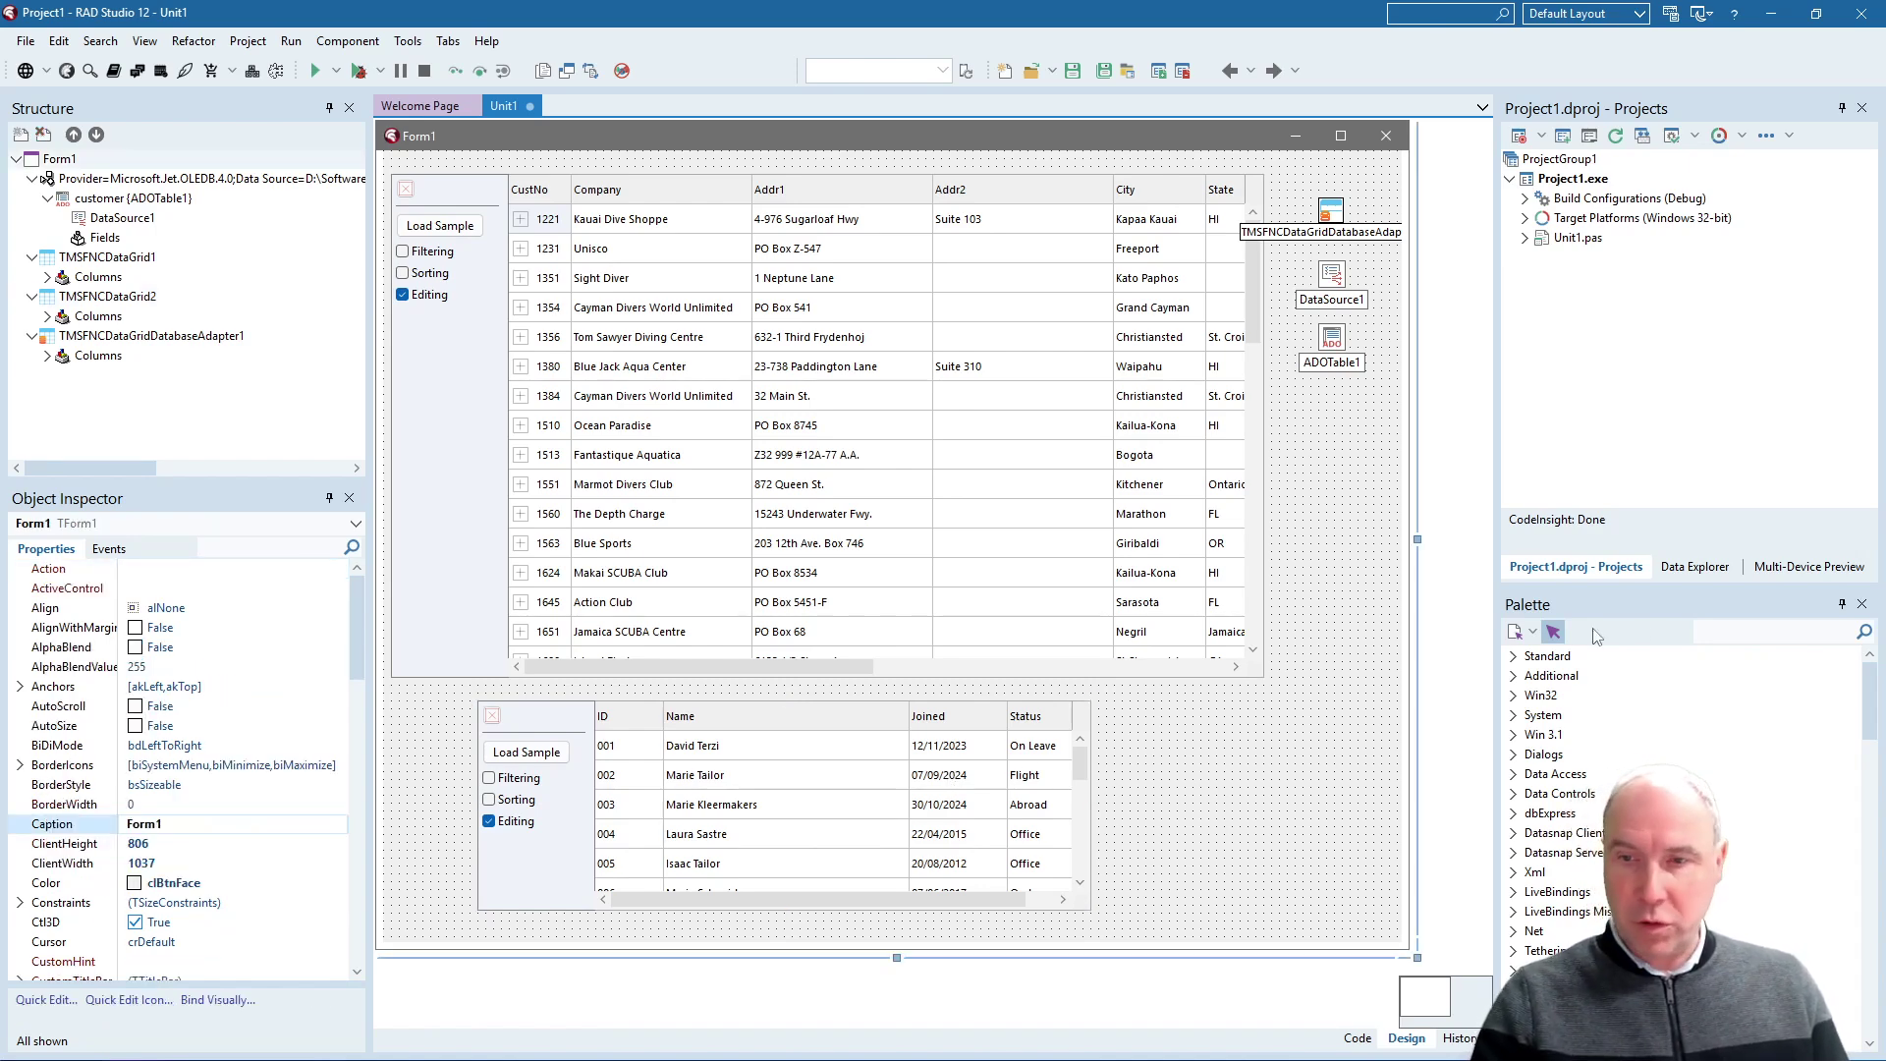
pyautogui.click(1739, 631)
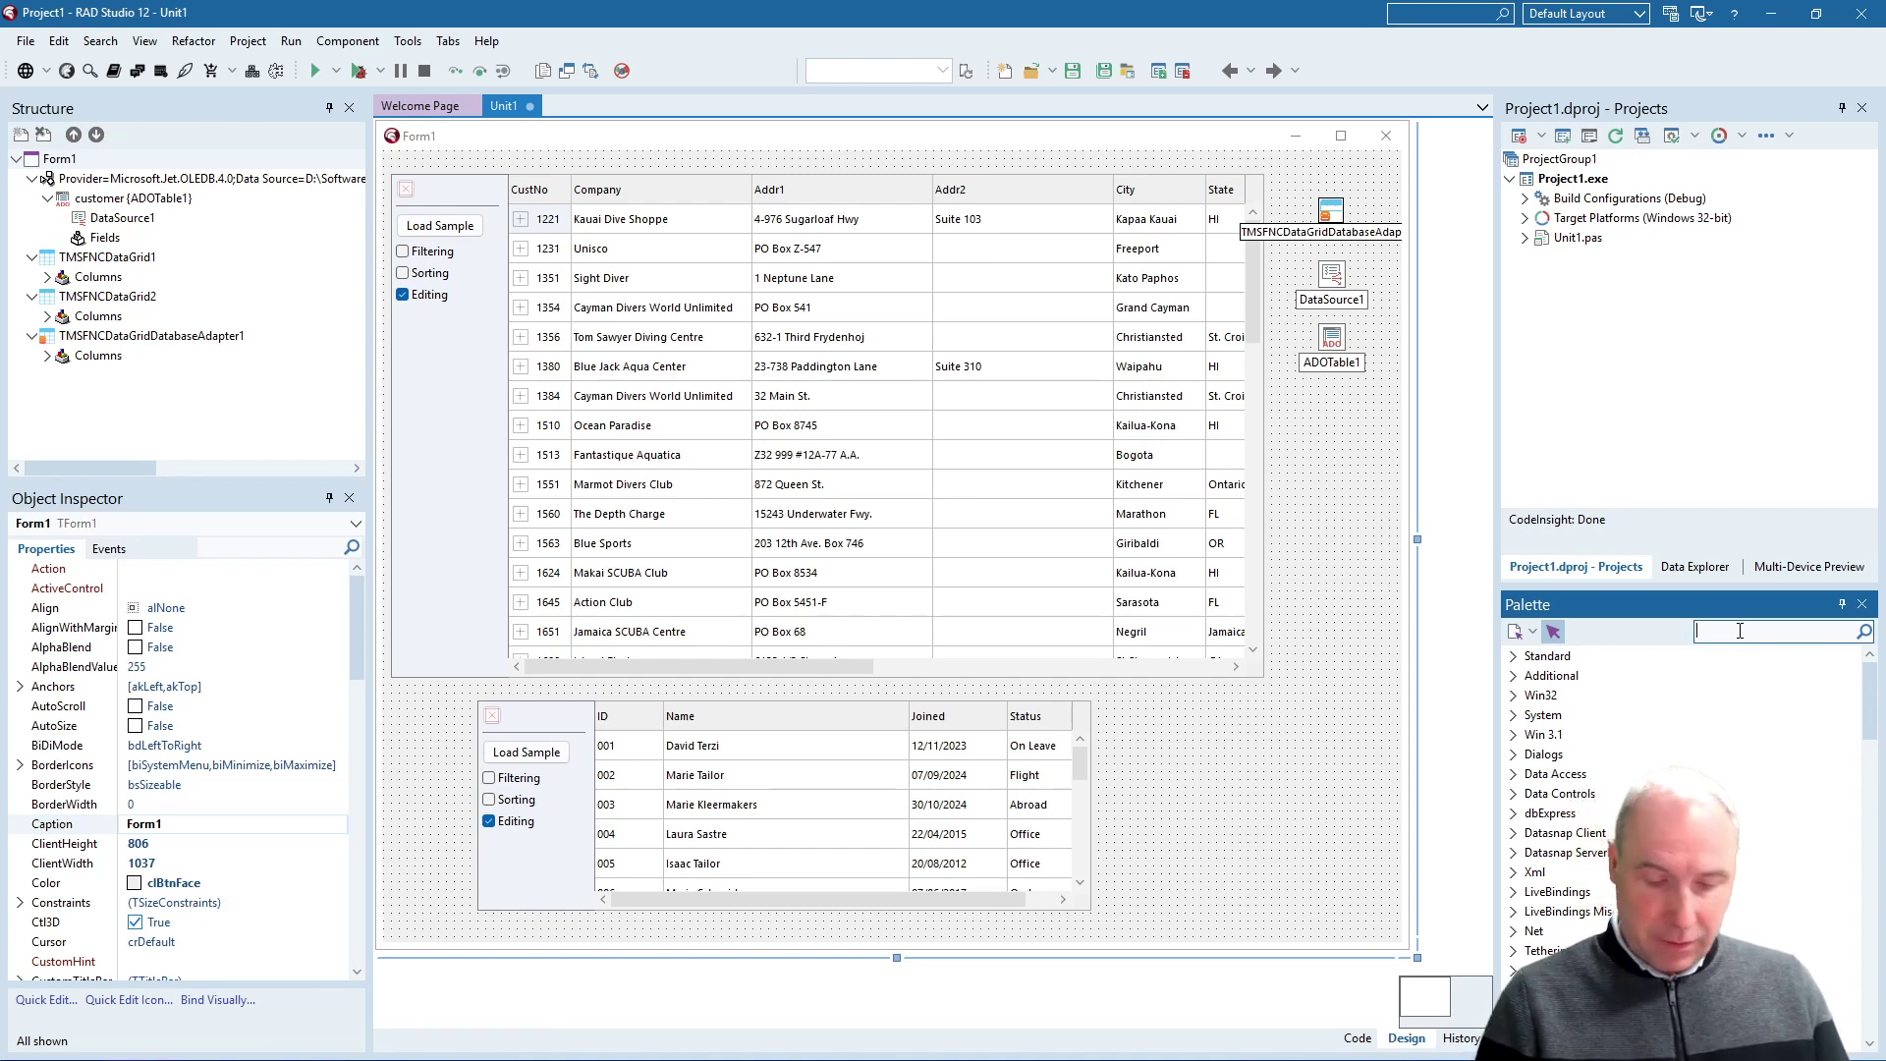
pyautogui.write('fncdata')
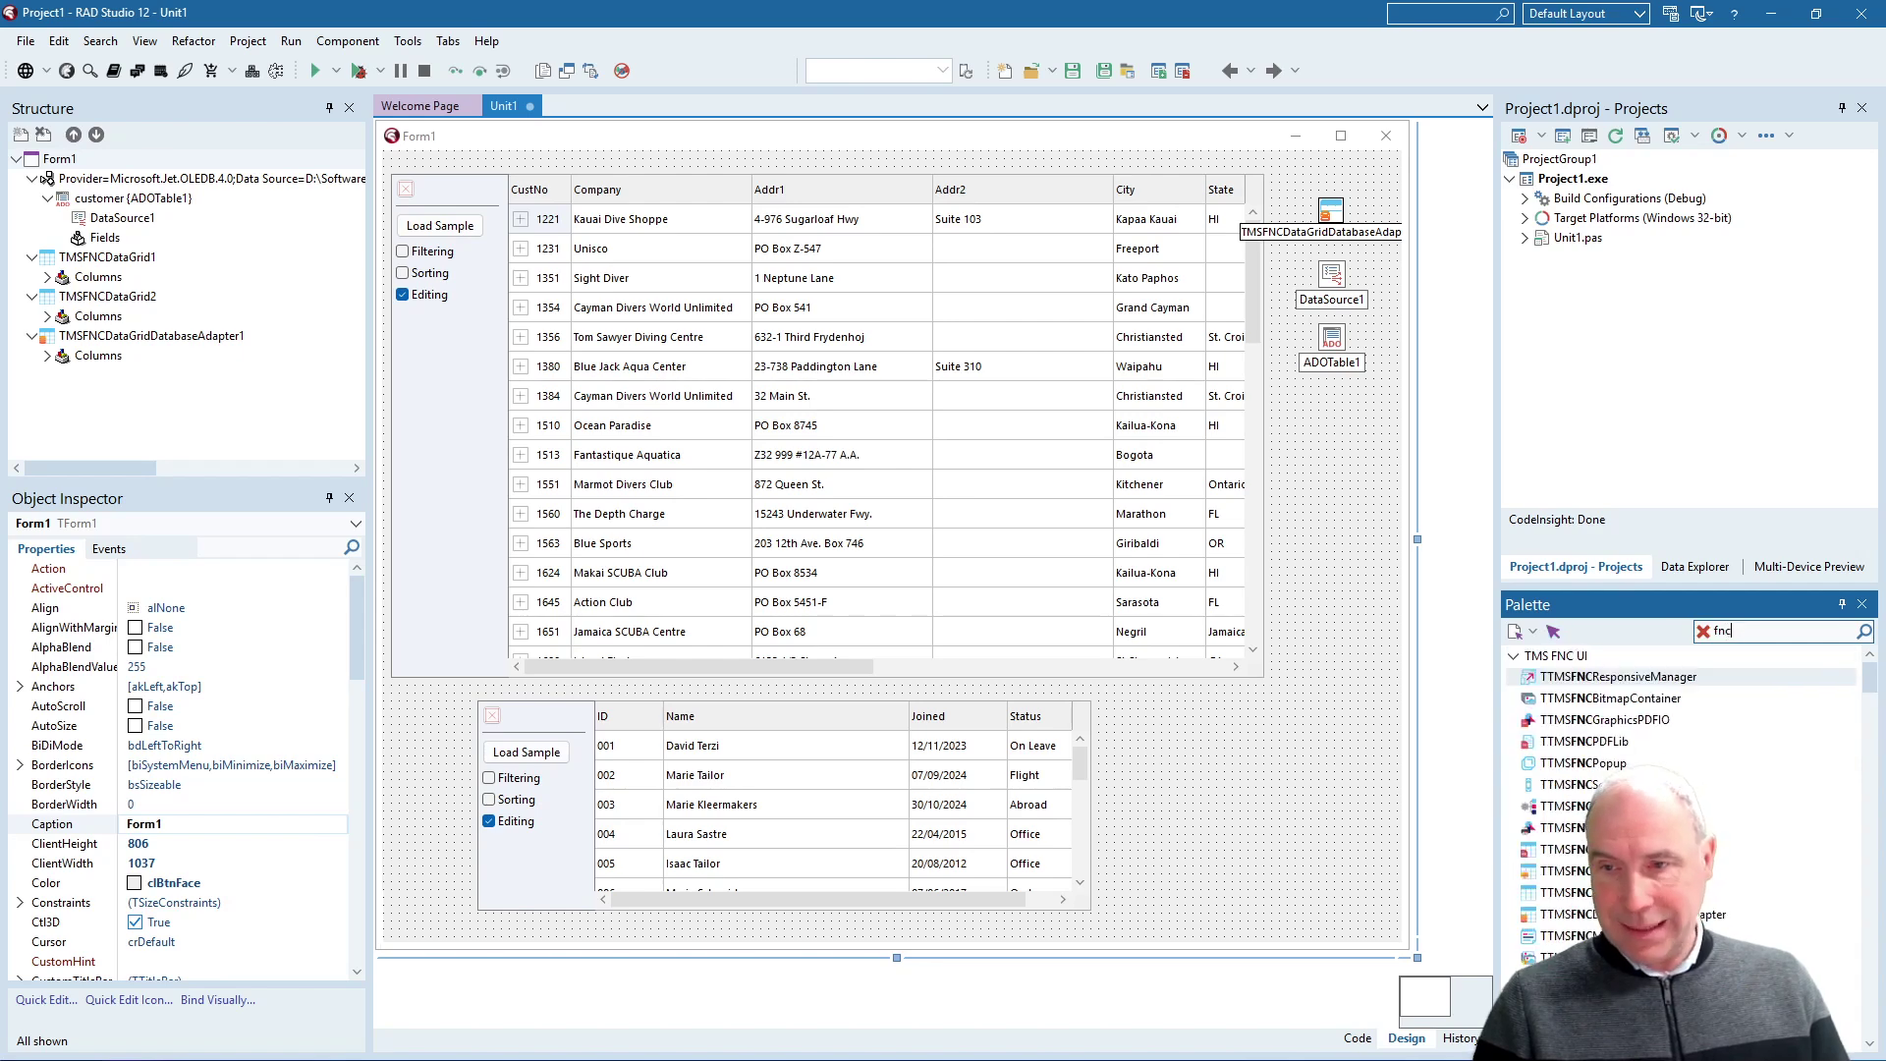
# Add a second database adapter and DataSource2 on the form's right side.
pyautogui.doubleClick(1633, 741)
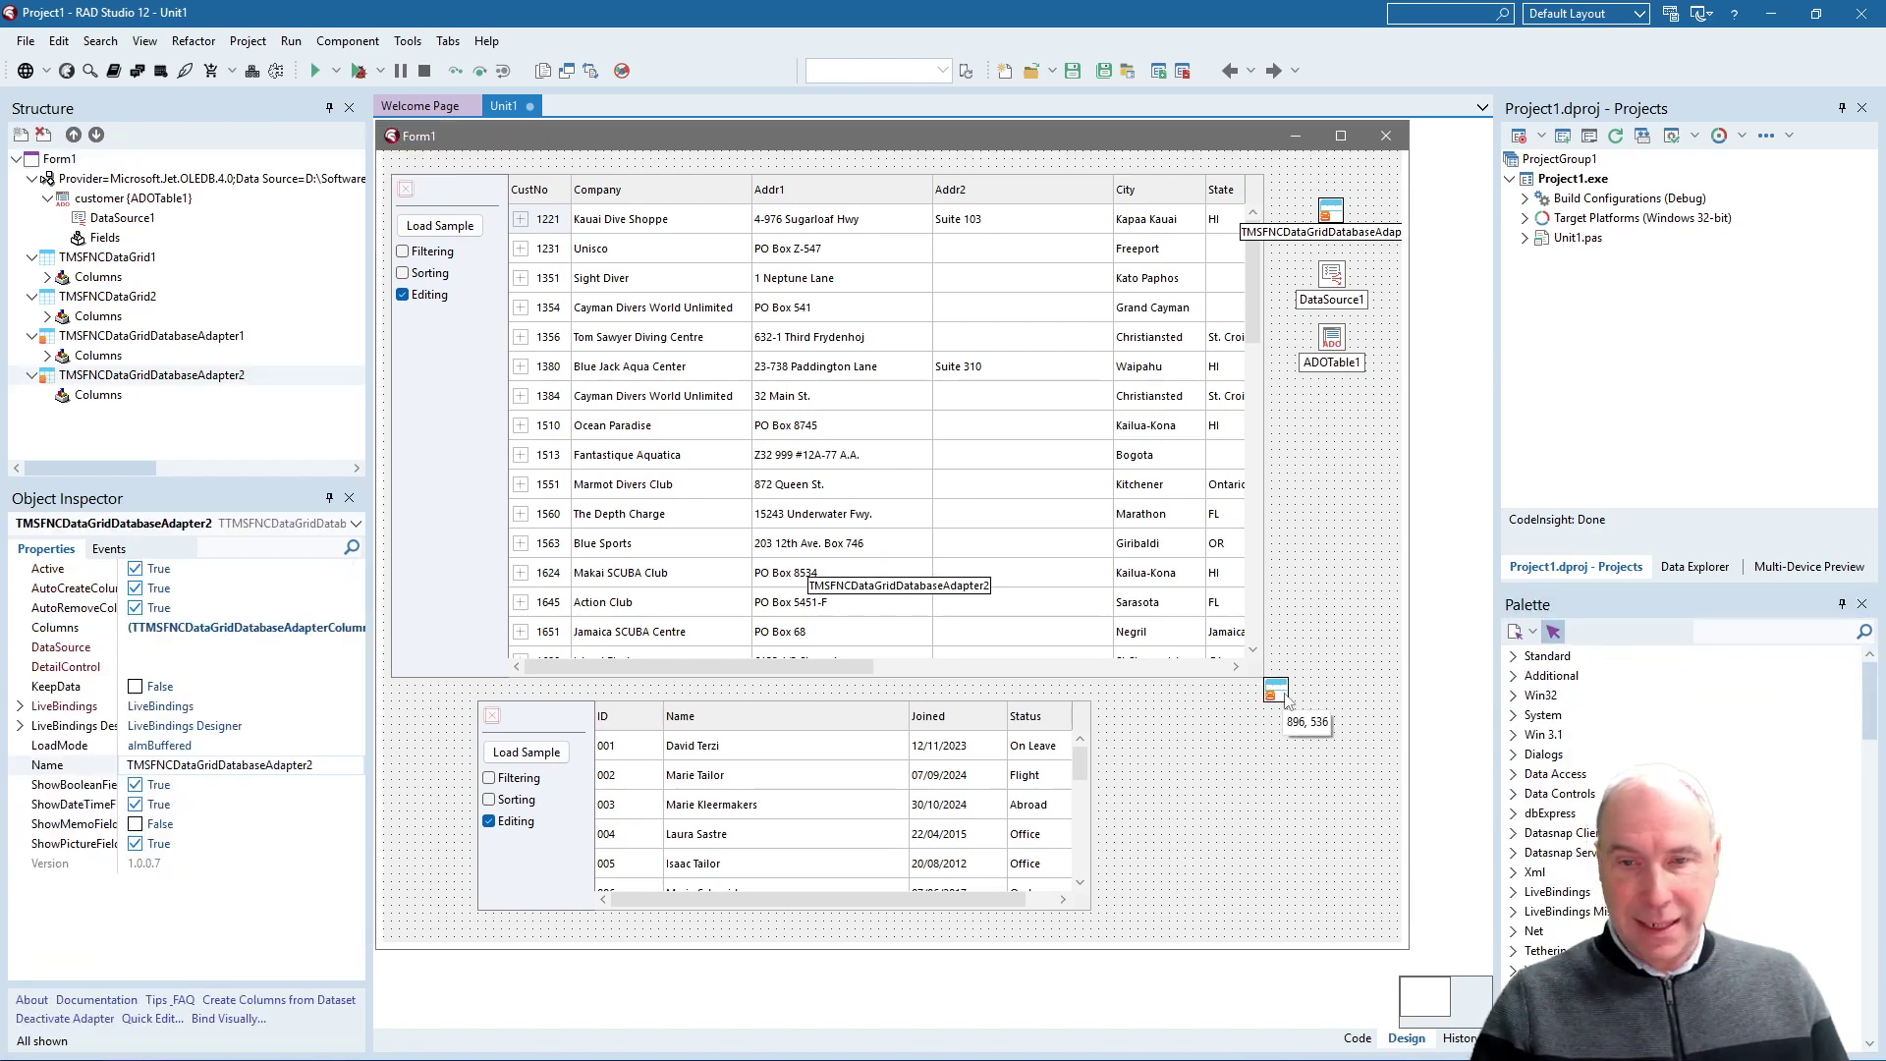
pyautogui.moveTo(897, 564); pyautogui.dragTo(1220, 731)
pyautogui.click(1327, 825)
pyautogui.click(1710, 631)
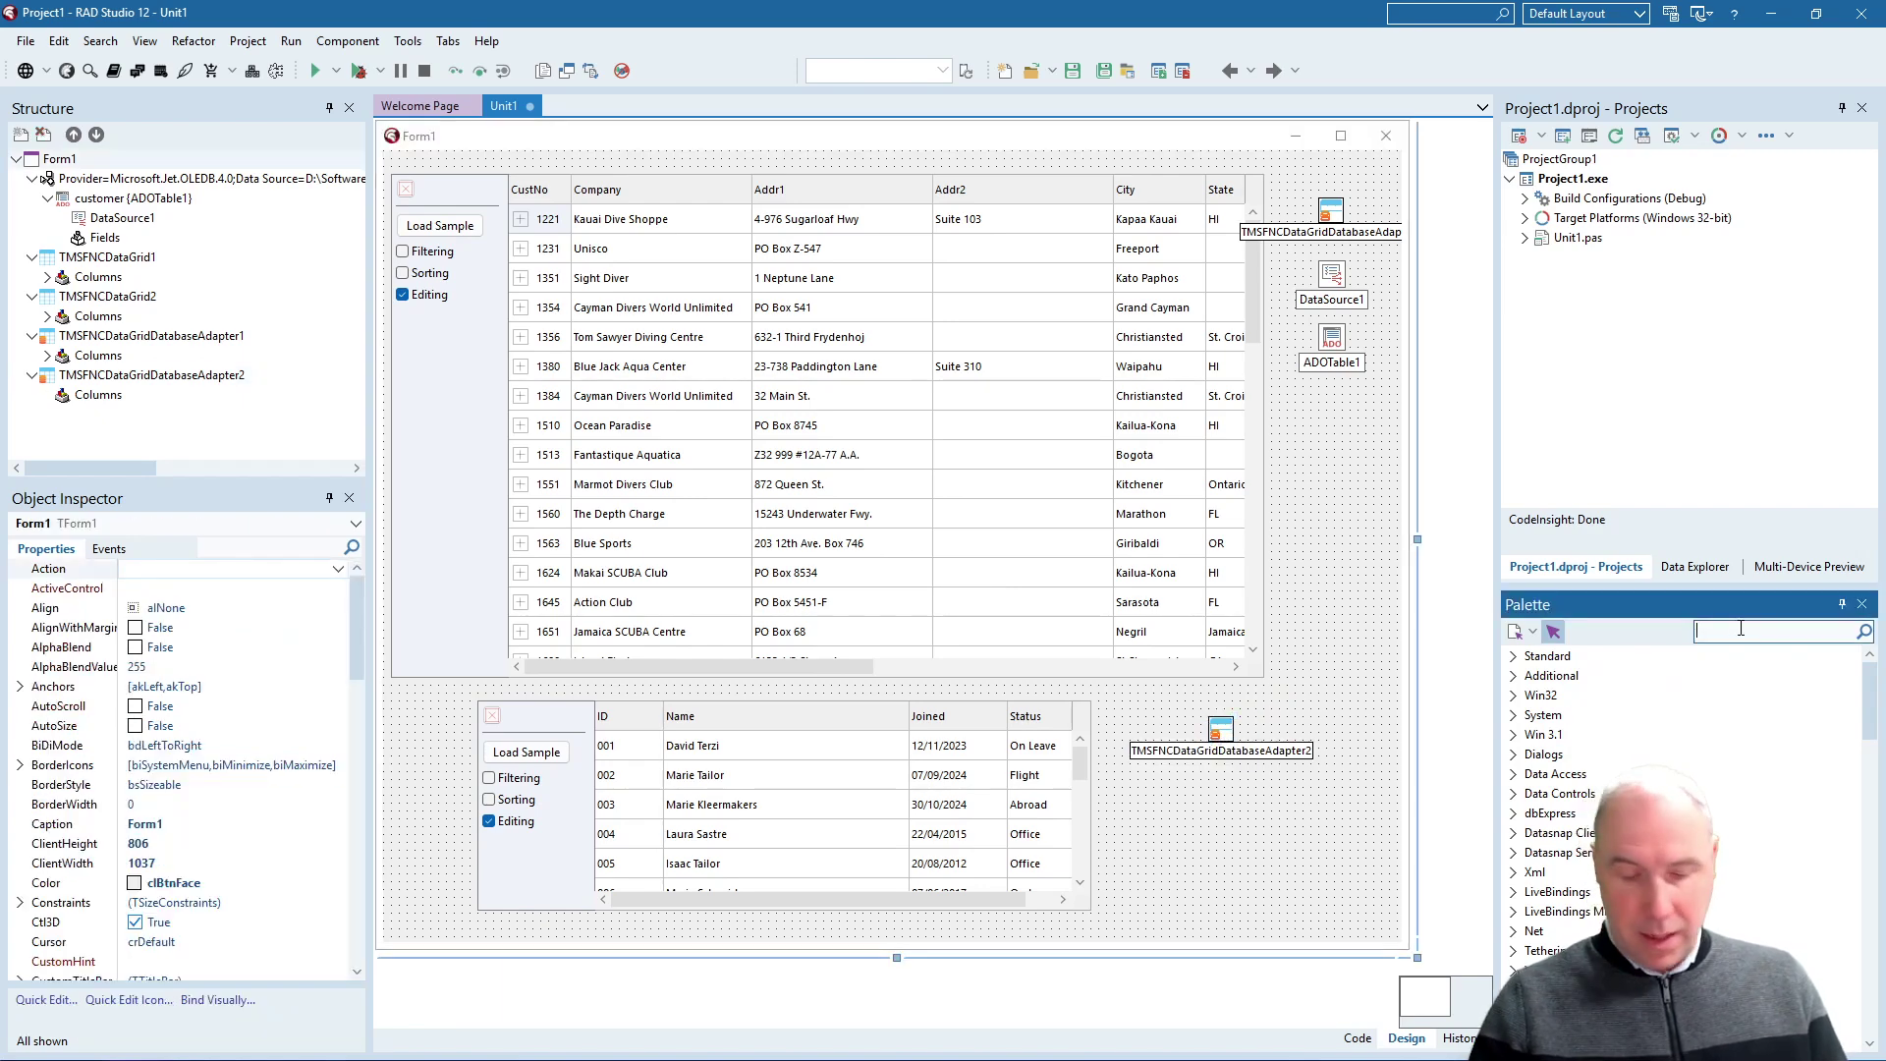
pyautogui.write('da')
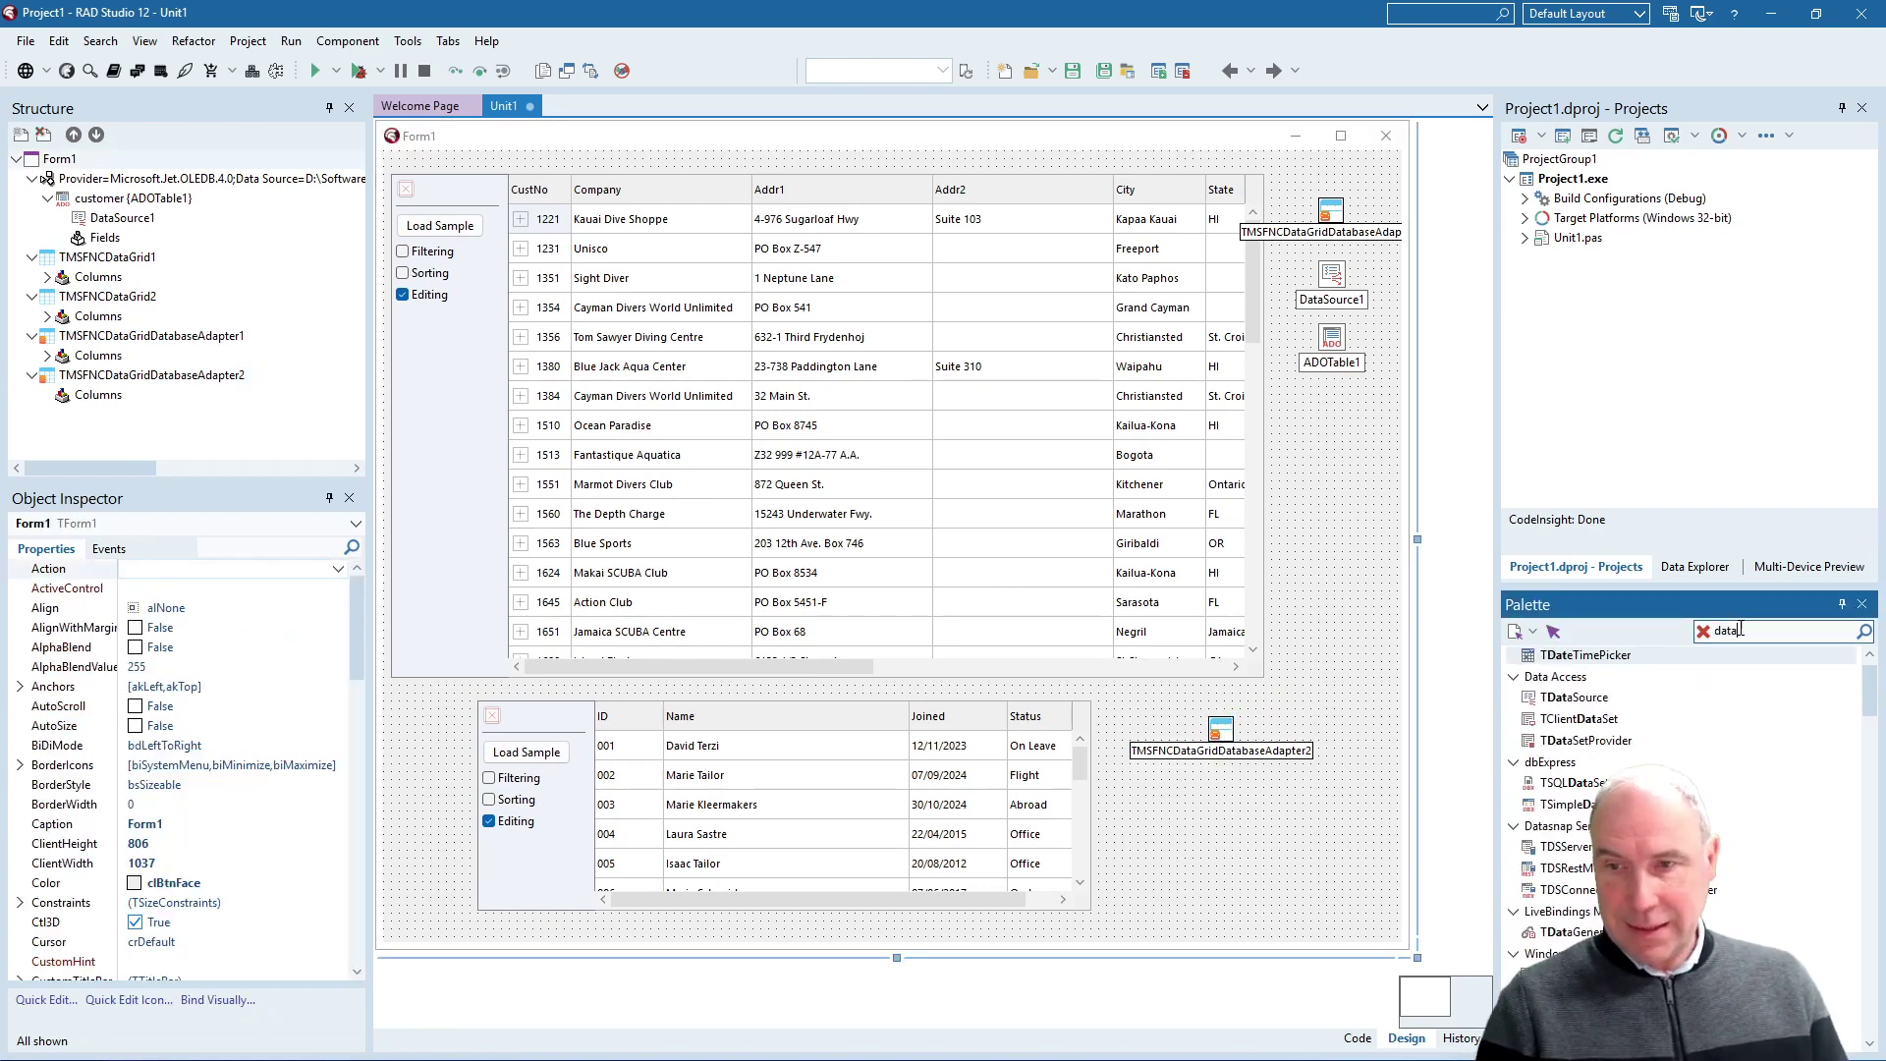
pyautogui.write('ta')
pyautogui.press('Return')
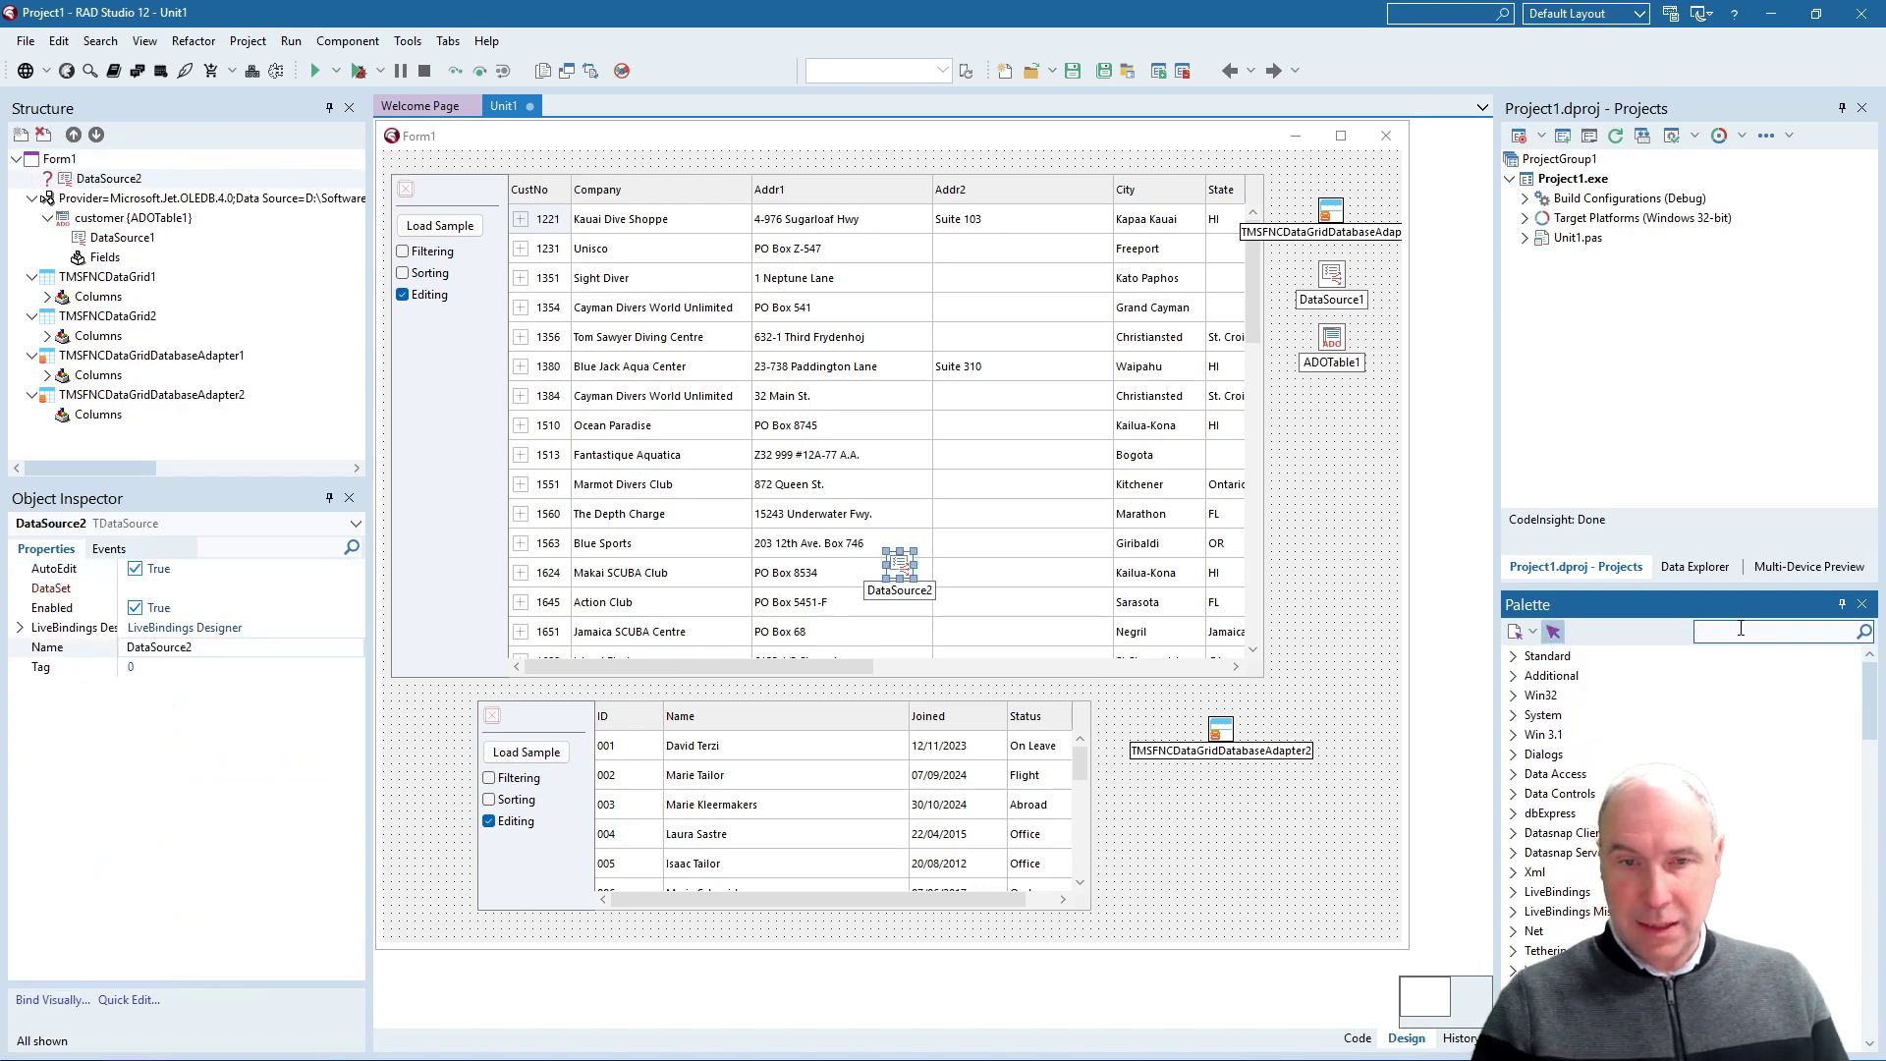
pyautogui.moveTo(899, 565); pyautogui.dragTo(1224, 792)
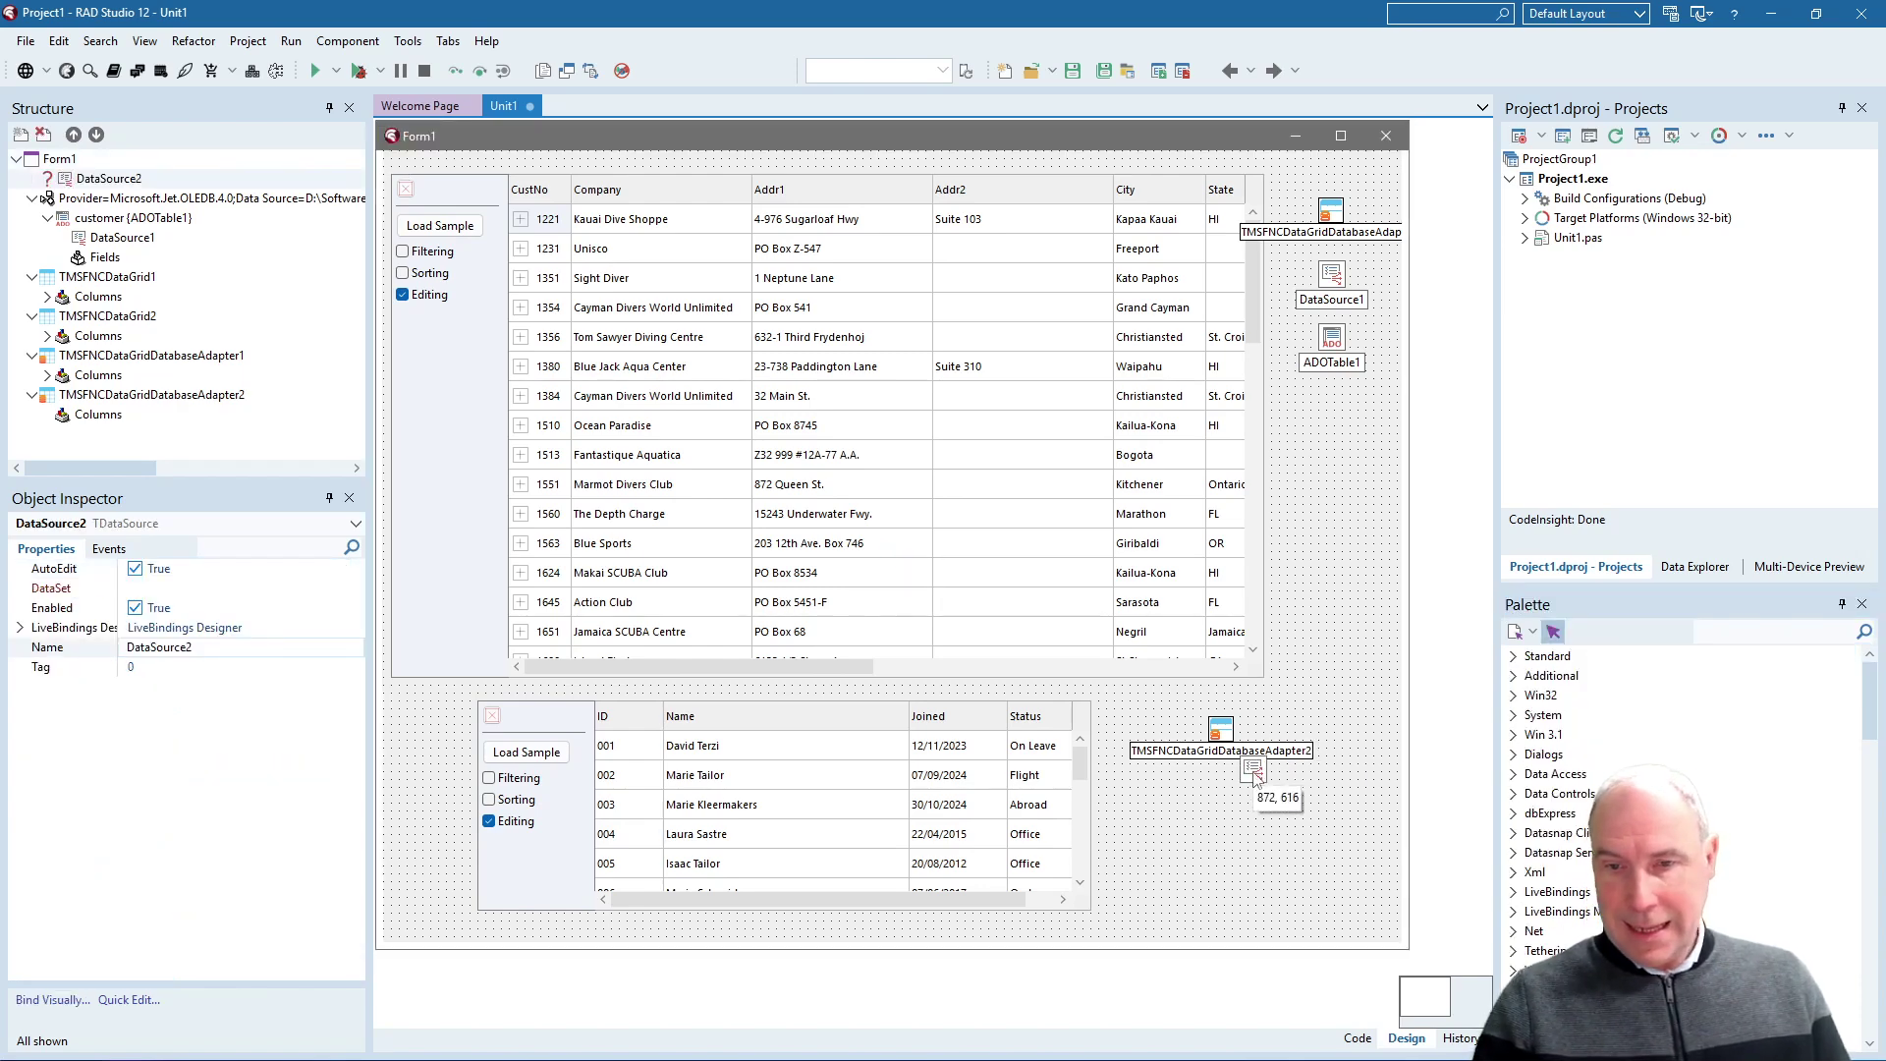
pyautogui.click(1401, 722)
# Add ADOTable2 below DataSource2 and set DataSource2's DataSet to ADOTable1.
pyautogui.click(1770, 632)
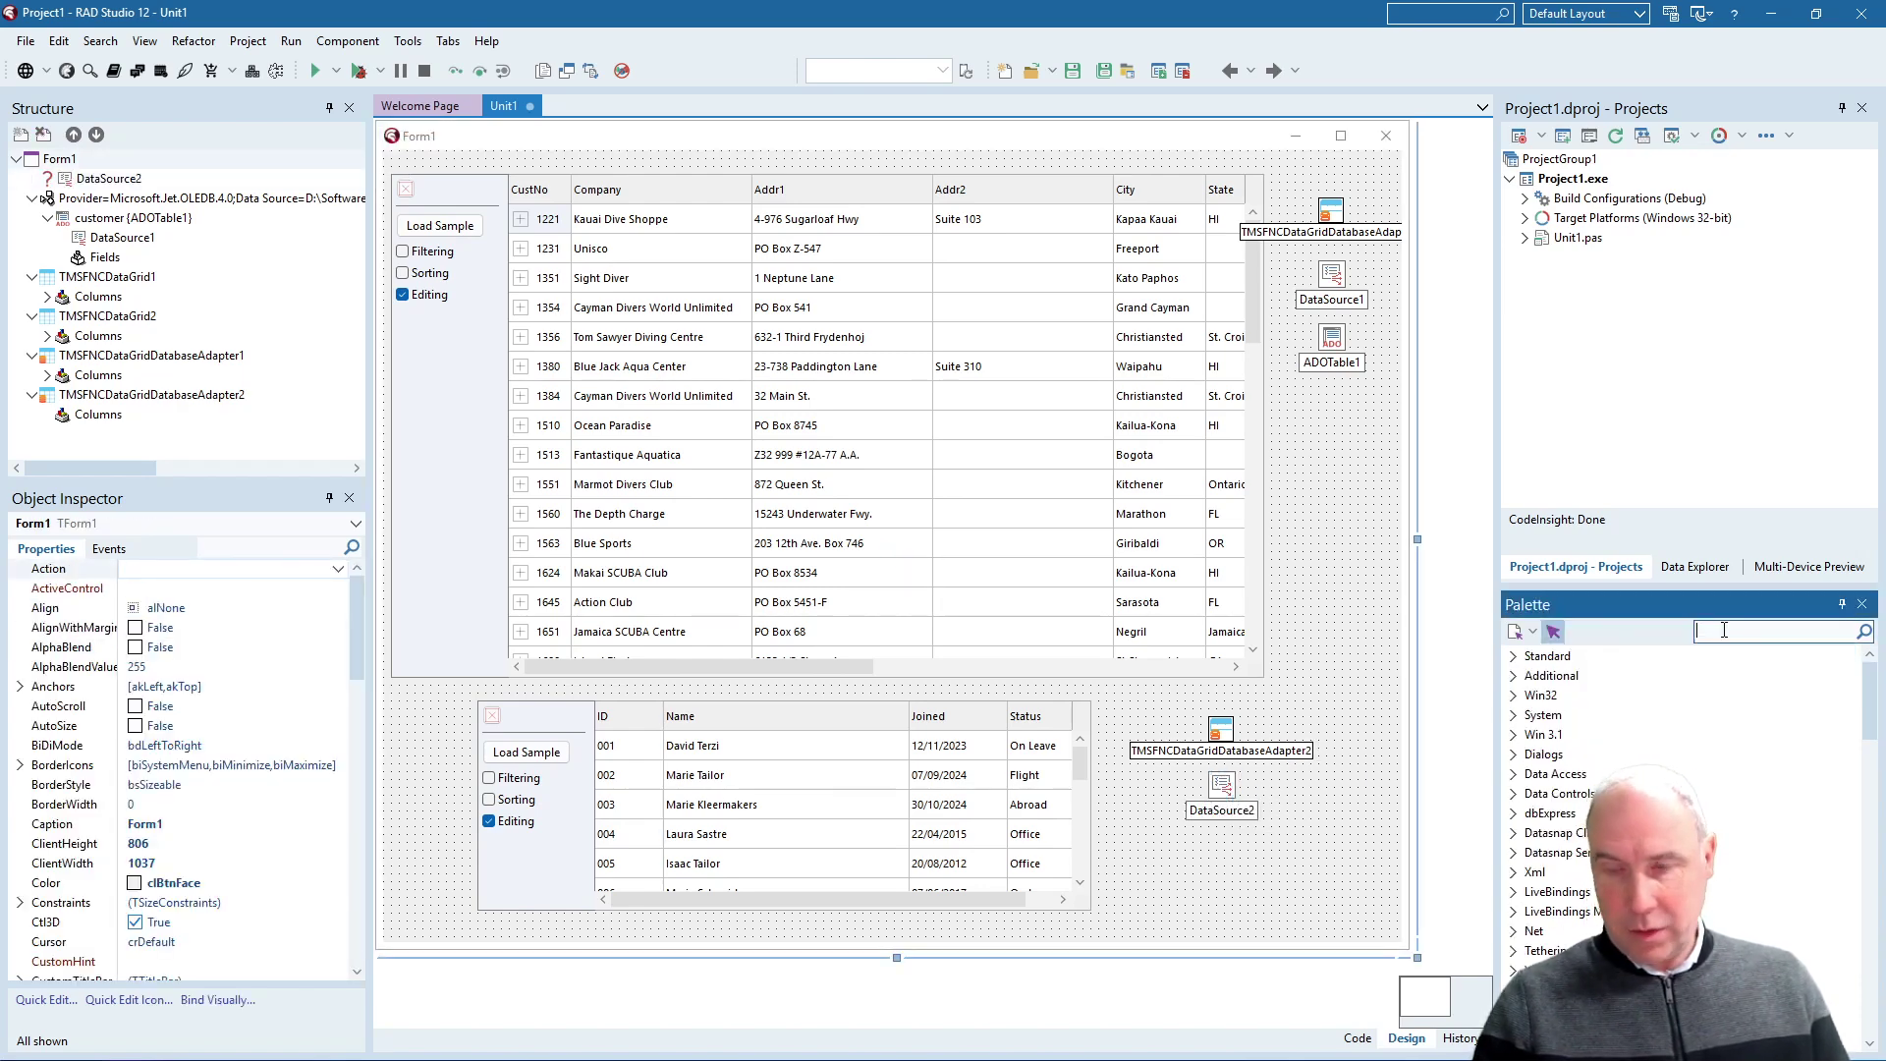
pyautogui.write('ad')
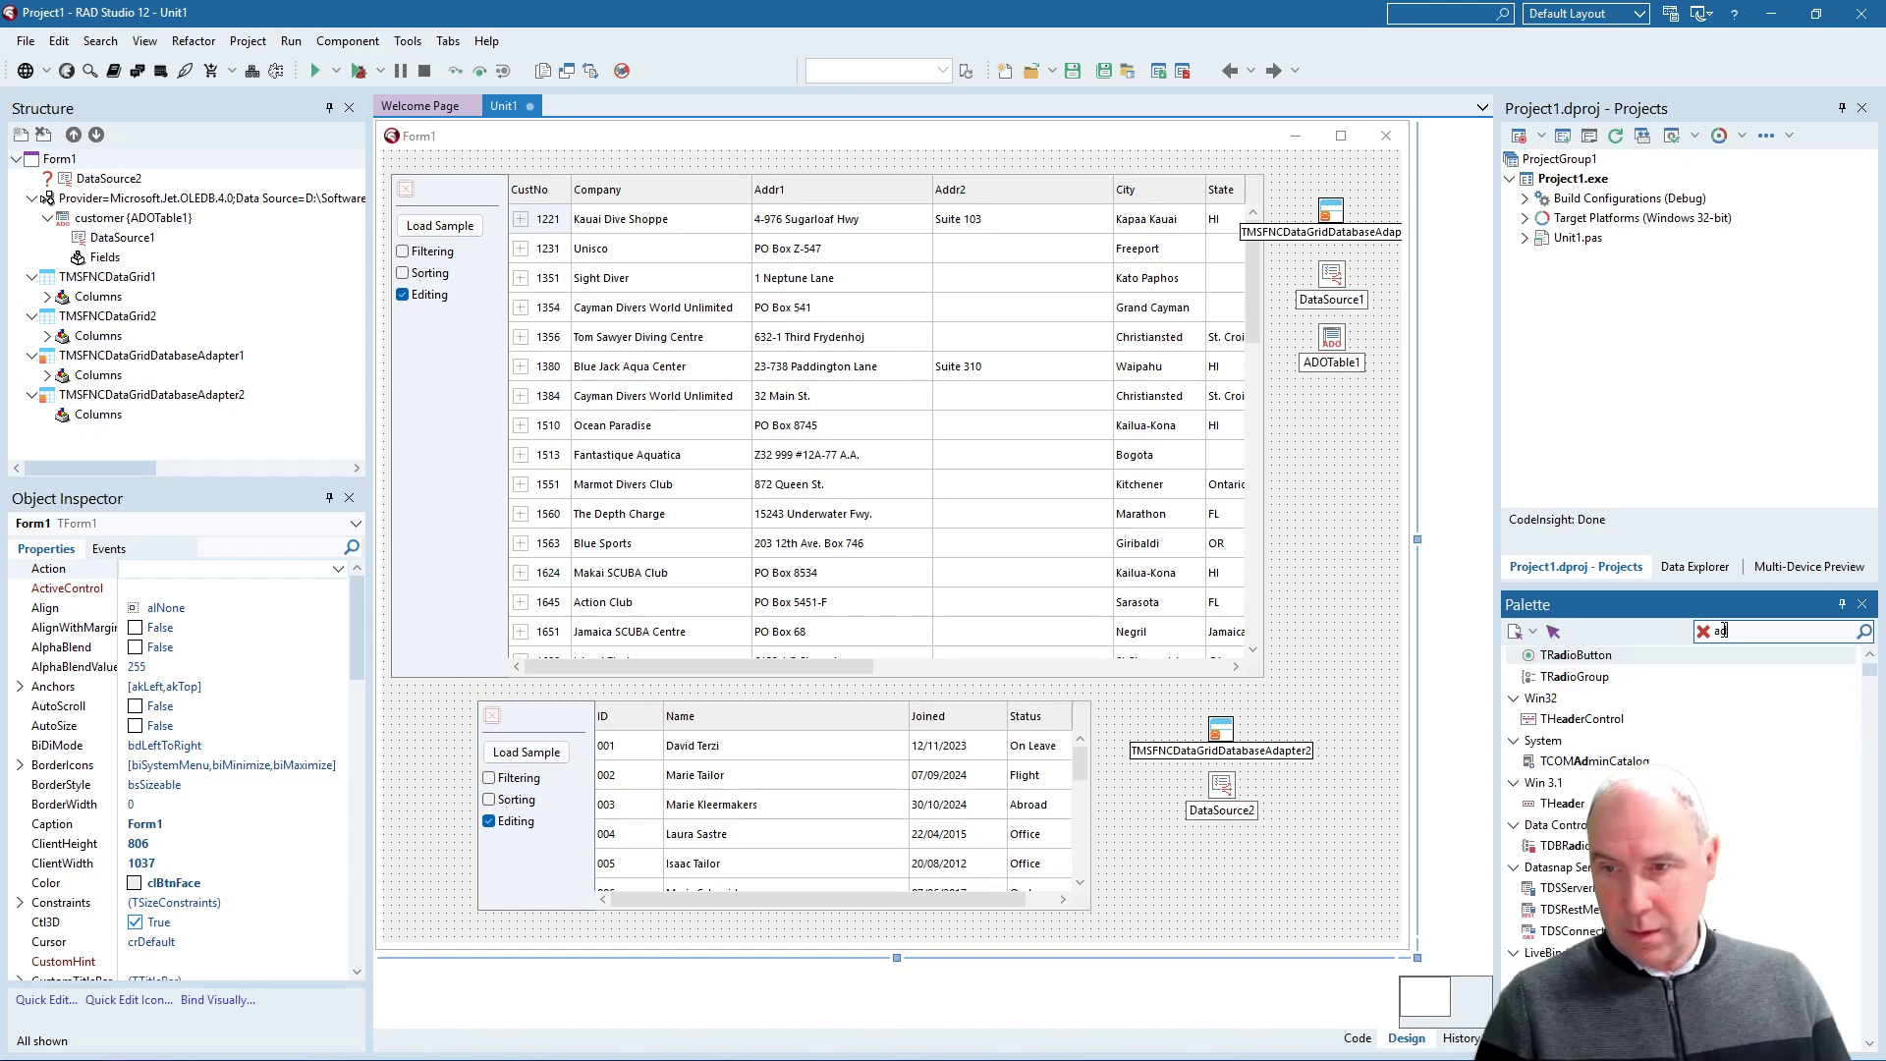
pyautogui.write('otab')
pyautogui.press('Return')
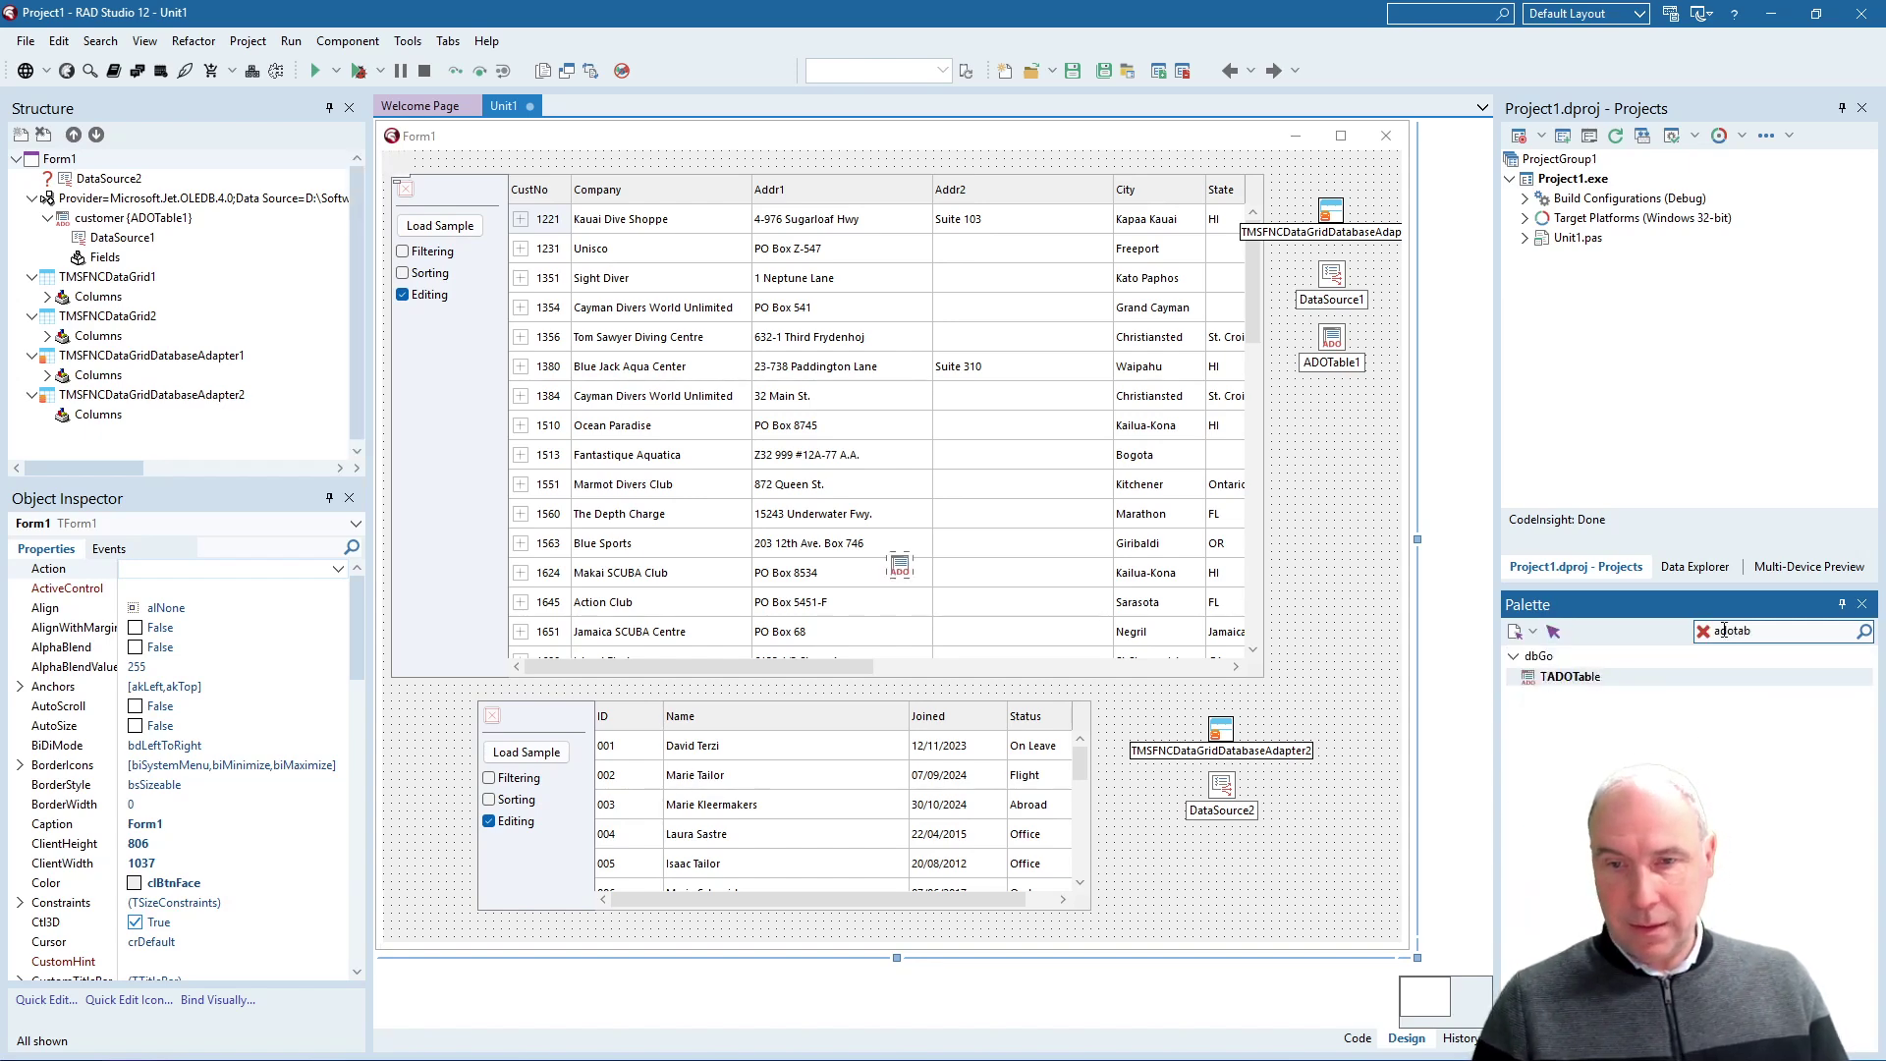
pyautogui.moveTo(902, 568); pyautogui.dragTo(1223, 855)
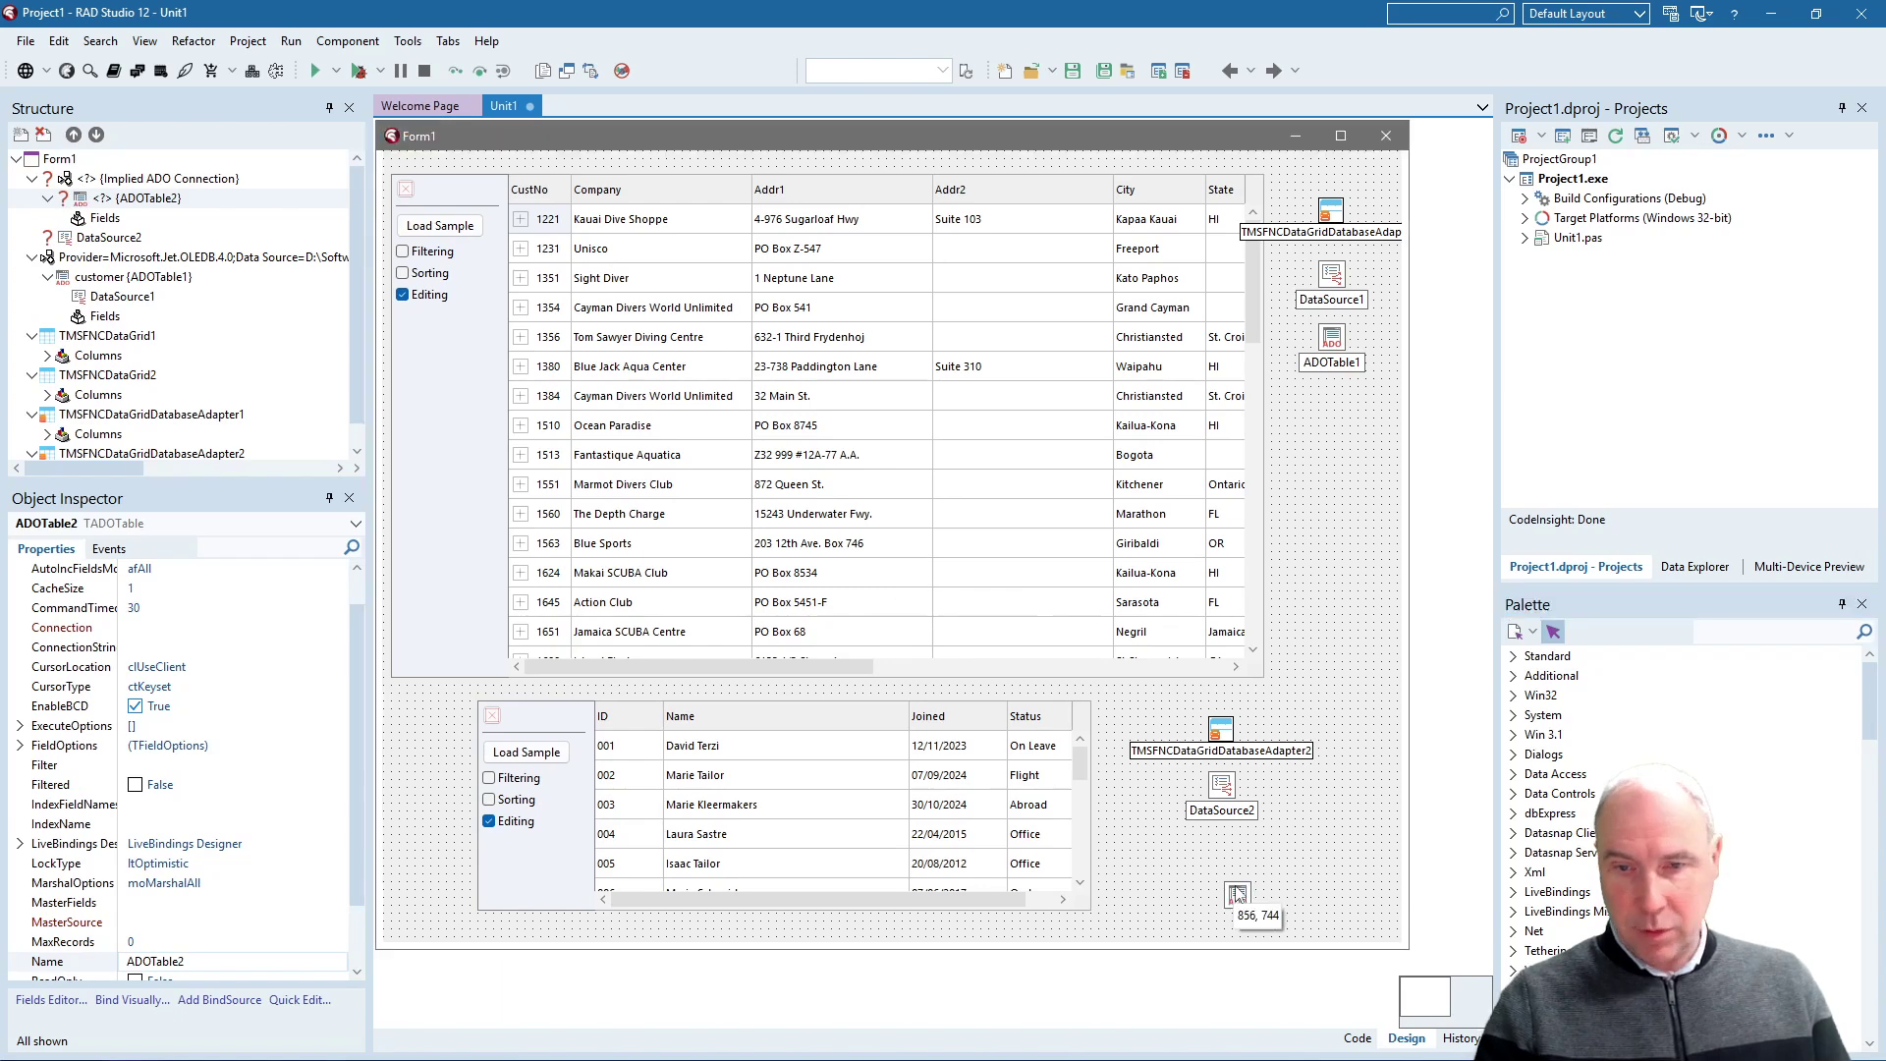
pyautogui.click(1222, 788)
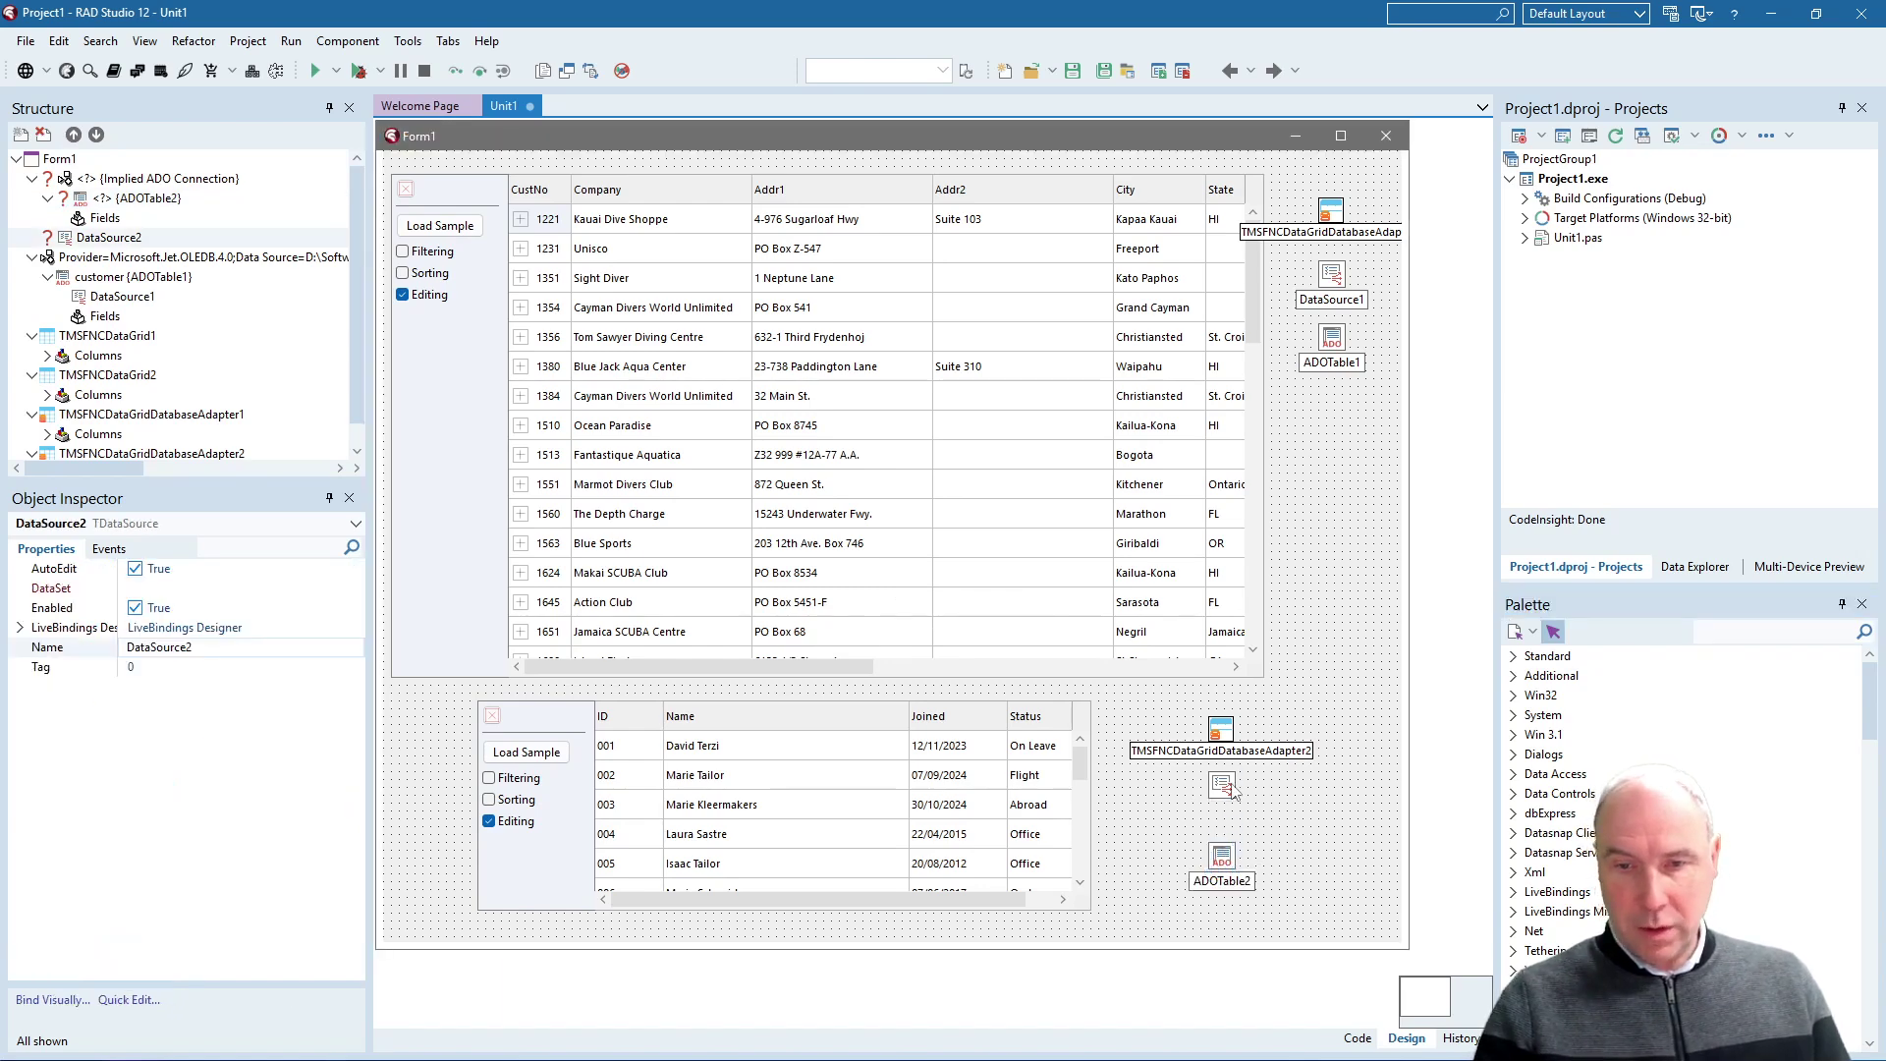
pyautogui.click(165, 588)
pyautogui.doubleClick(165, 587)
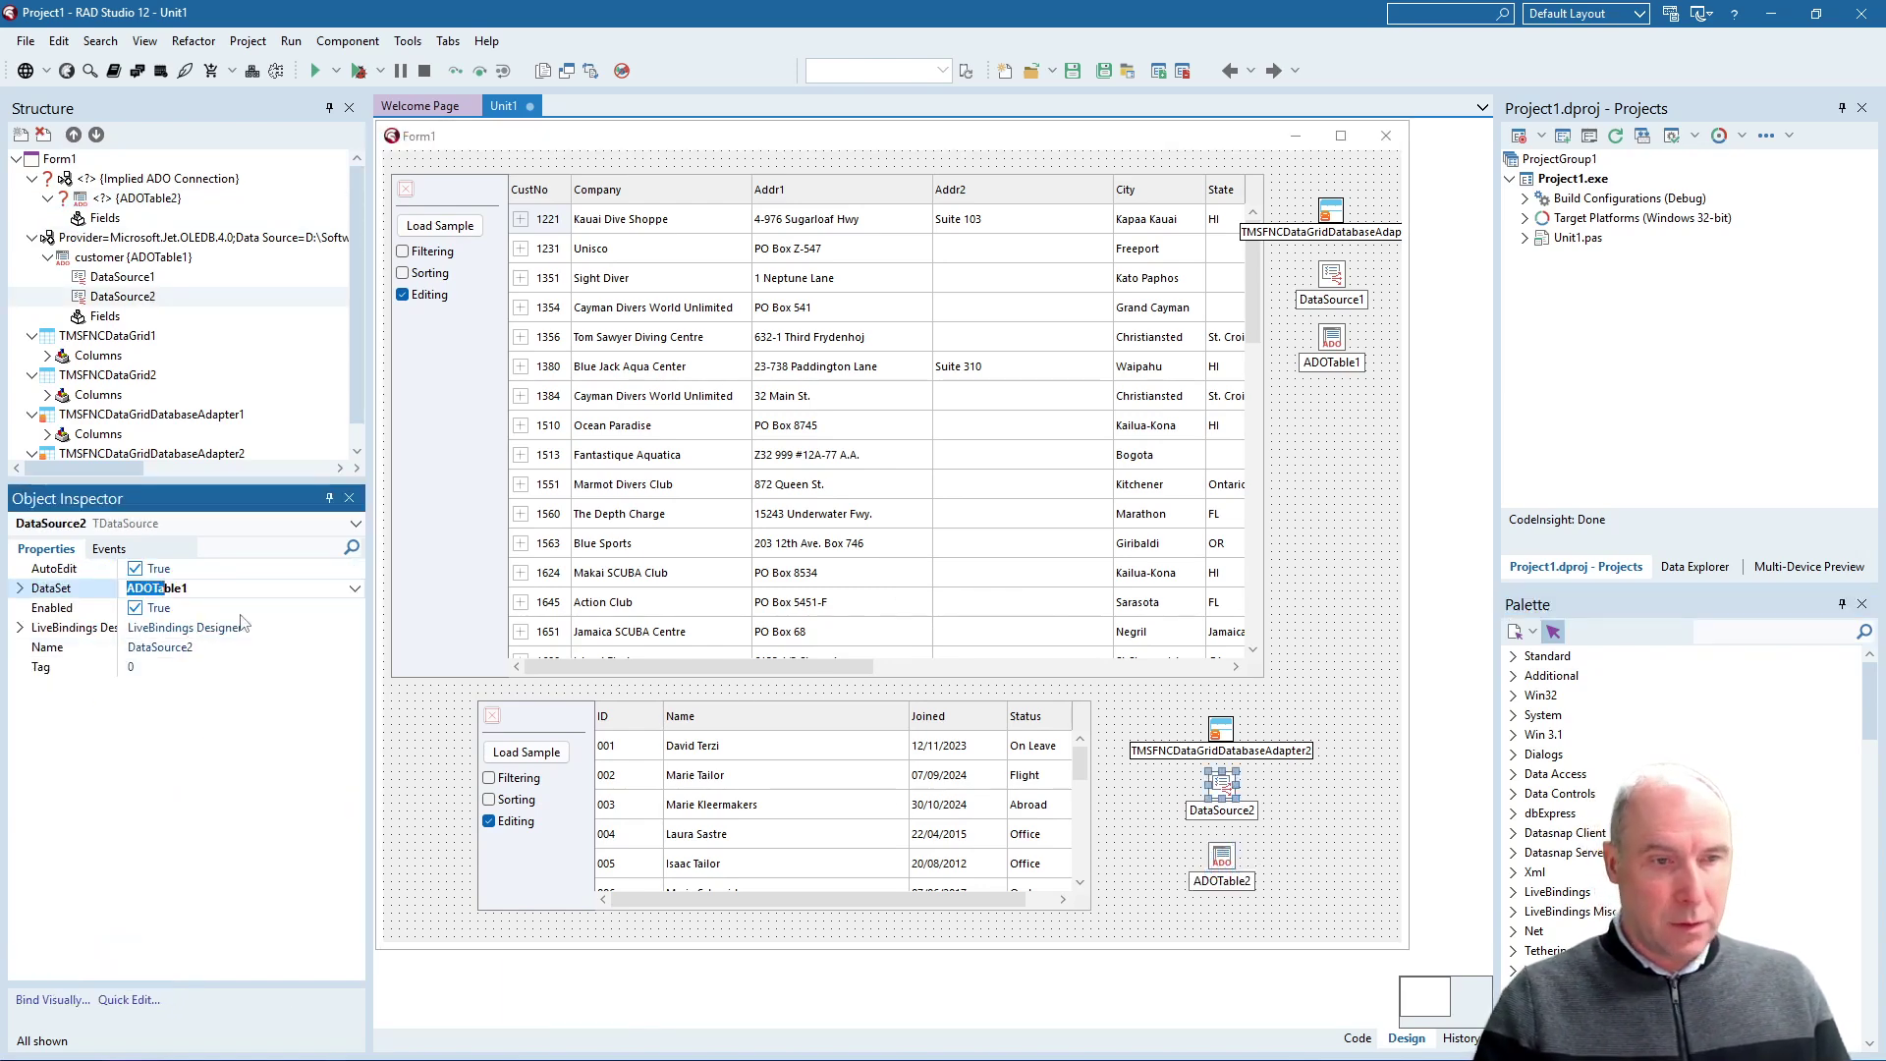
# Point DataSource2 at ADOTable2 and adapter 2's DataSource at DataSource2.
pyautogui.click(355, 587)
pyautogui.click(240, 620)
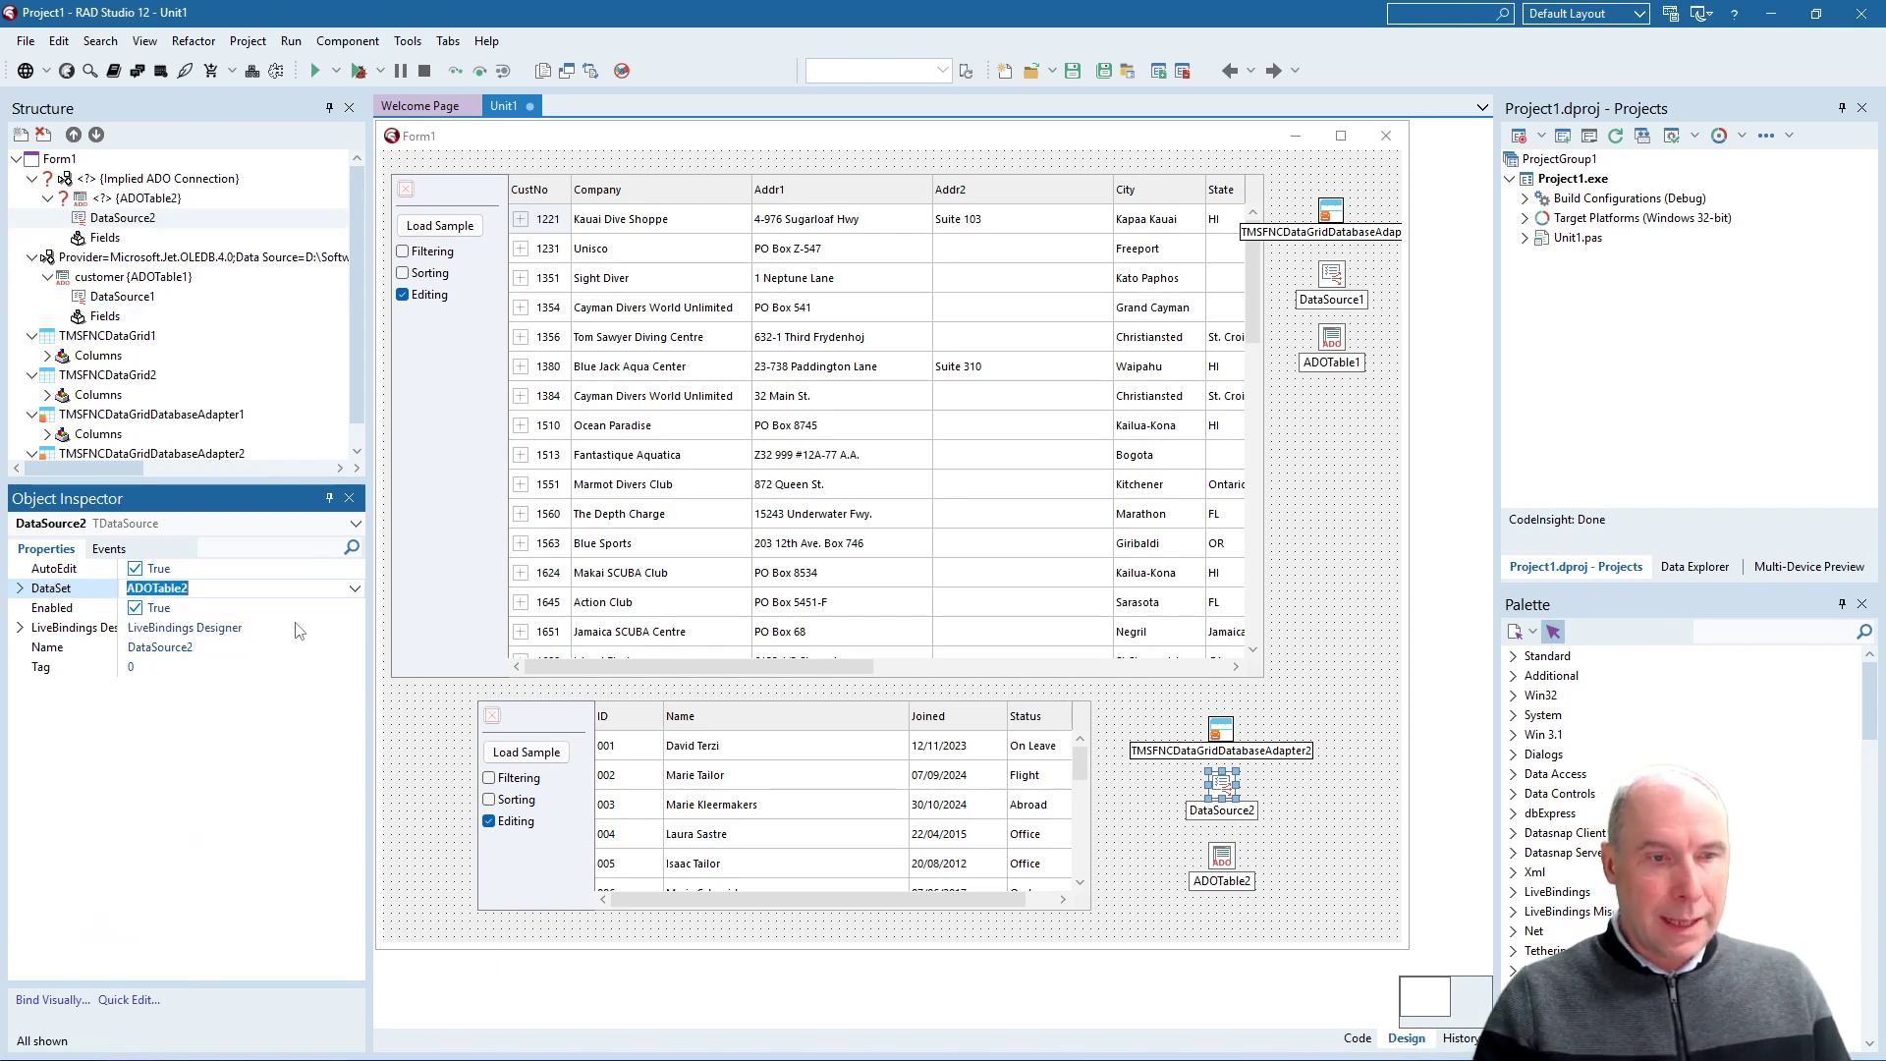
pyautogui.click(287, 608)
pyautogui.click(1222, 729)
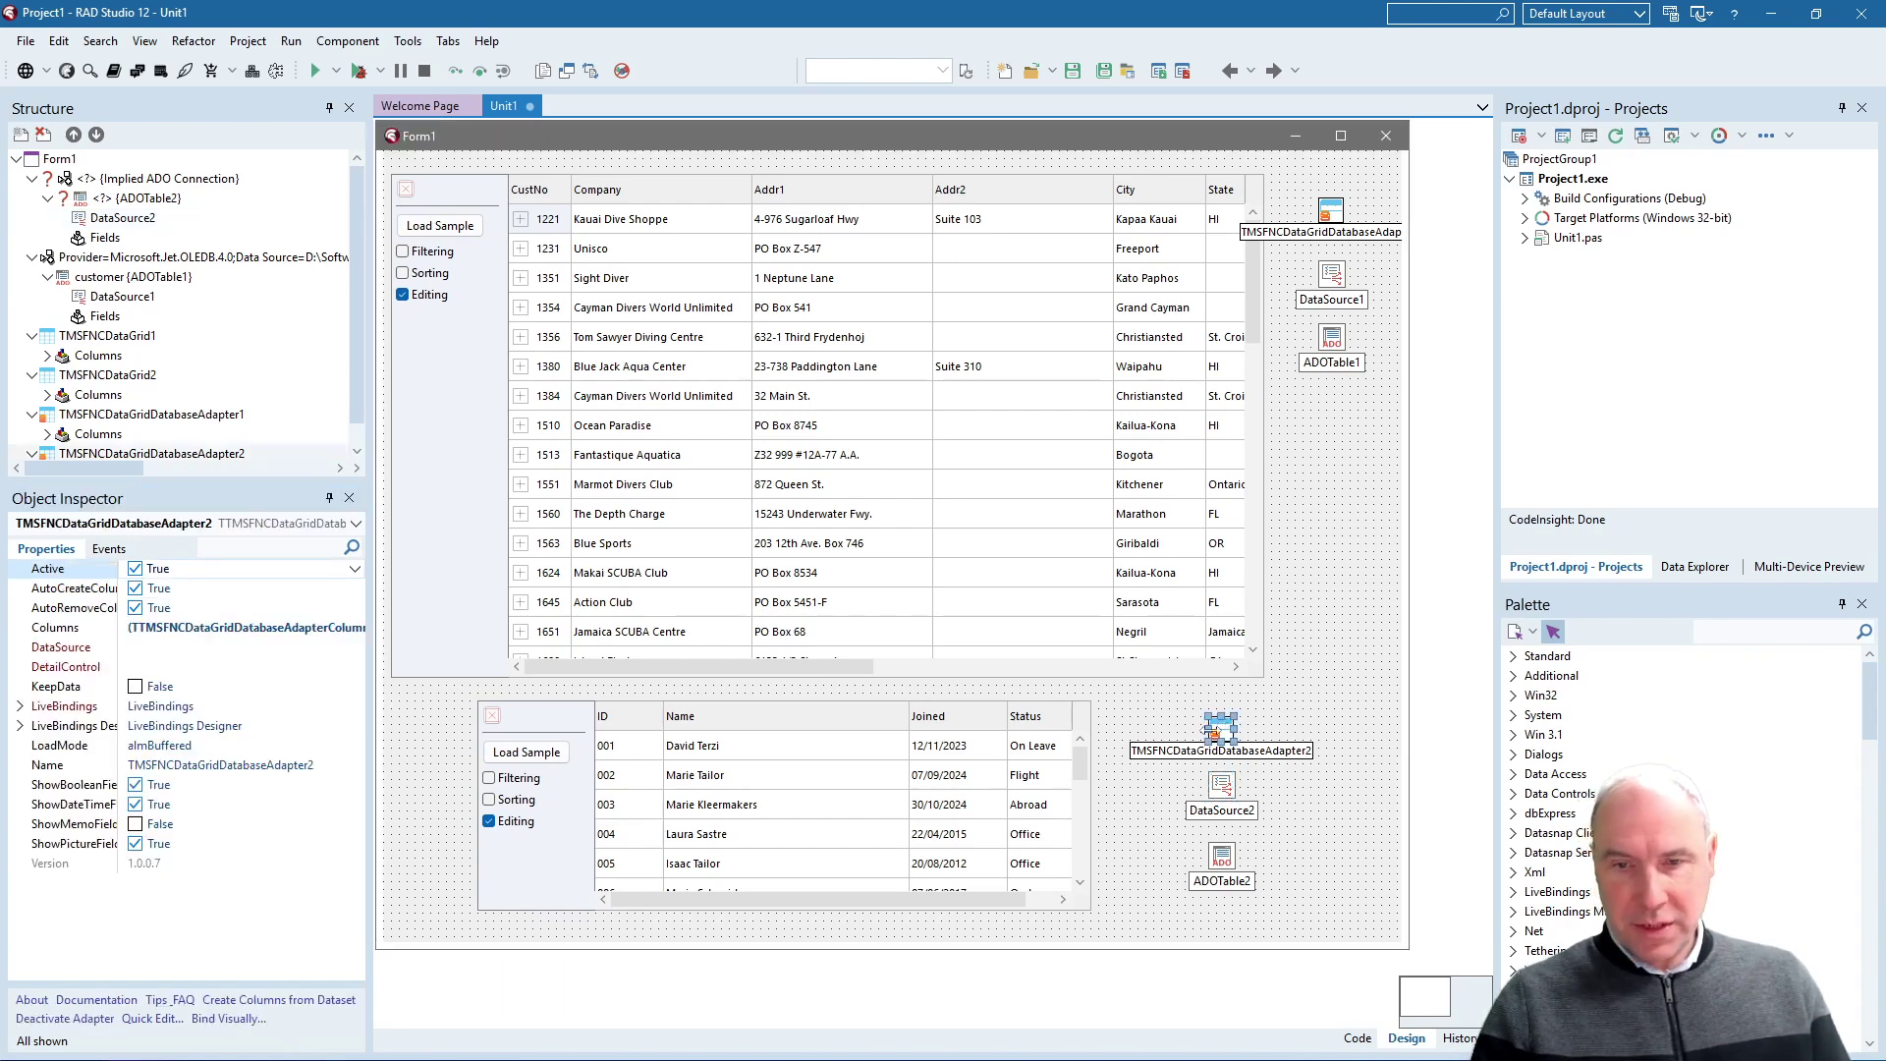
pyautogui.click(60, 648)
pyautogui.click(355, 648)
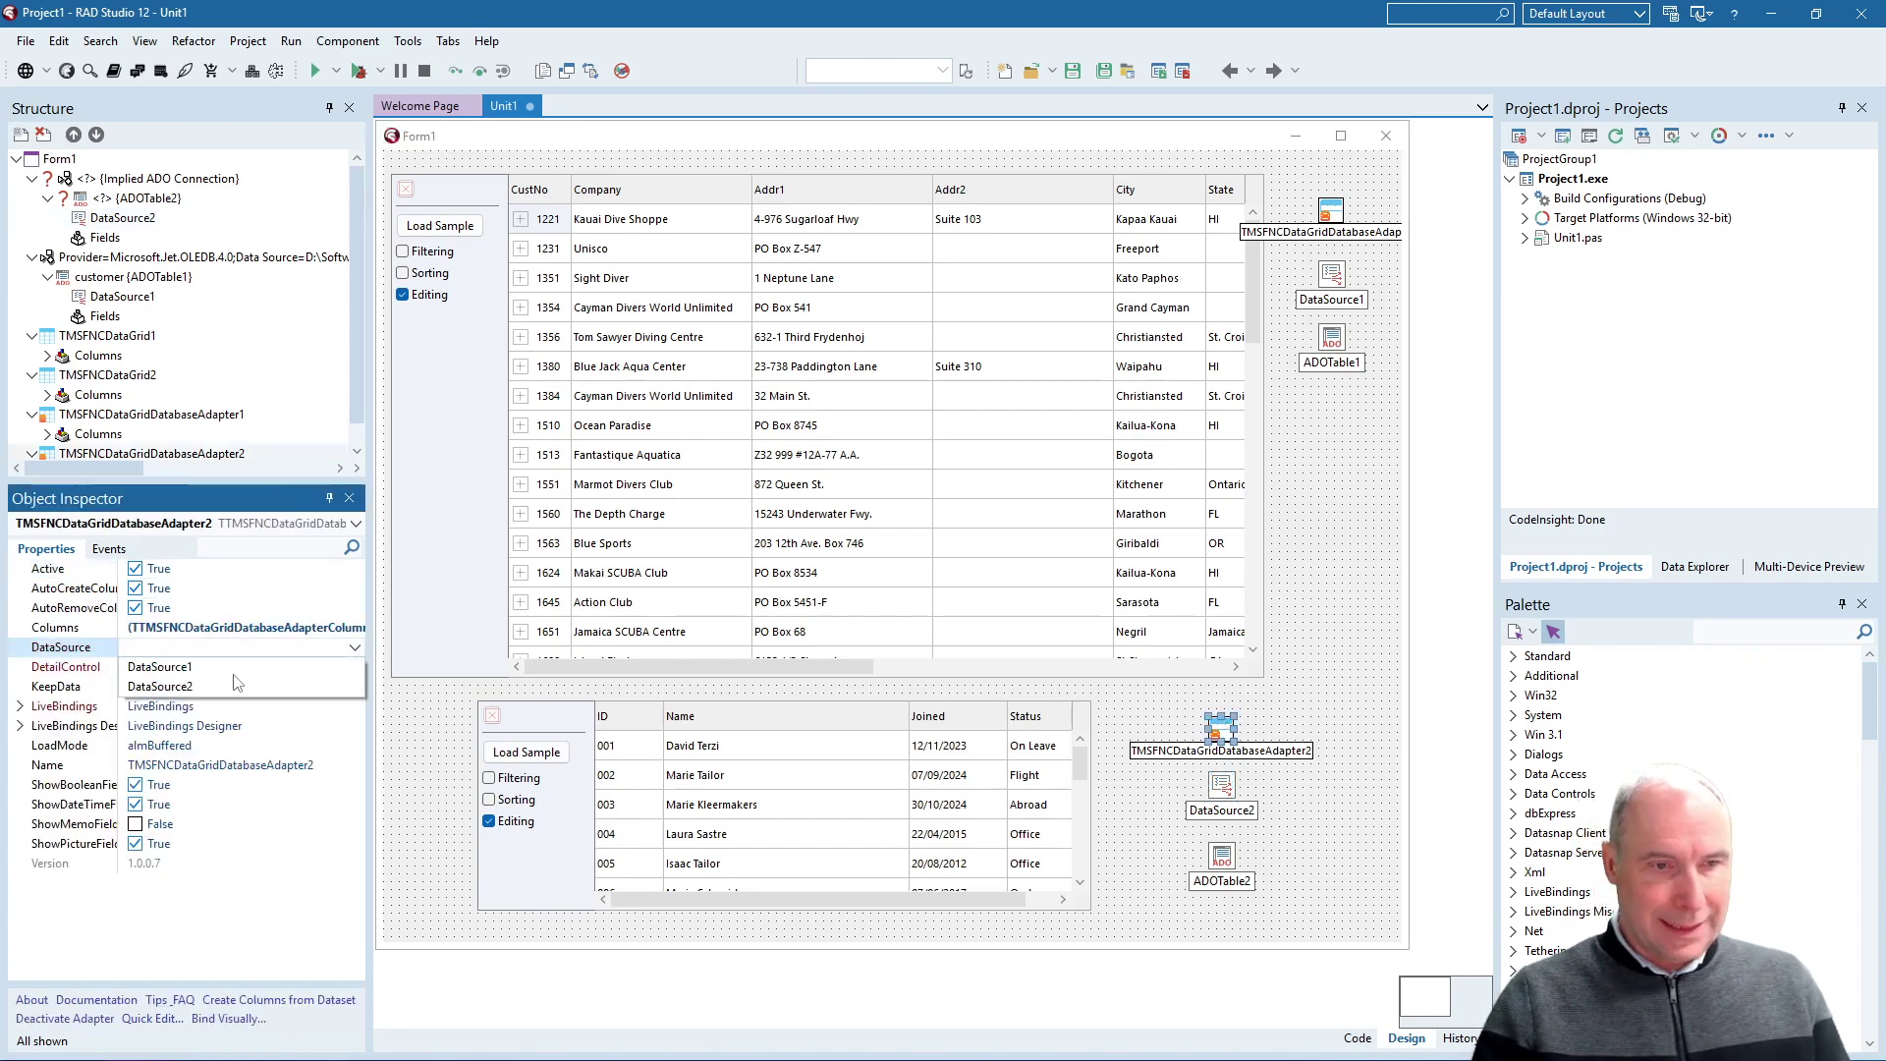
pyautogui.click(209, 686)
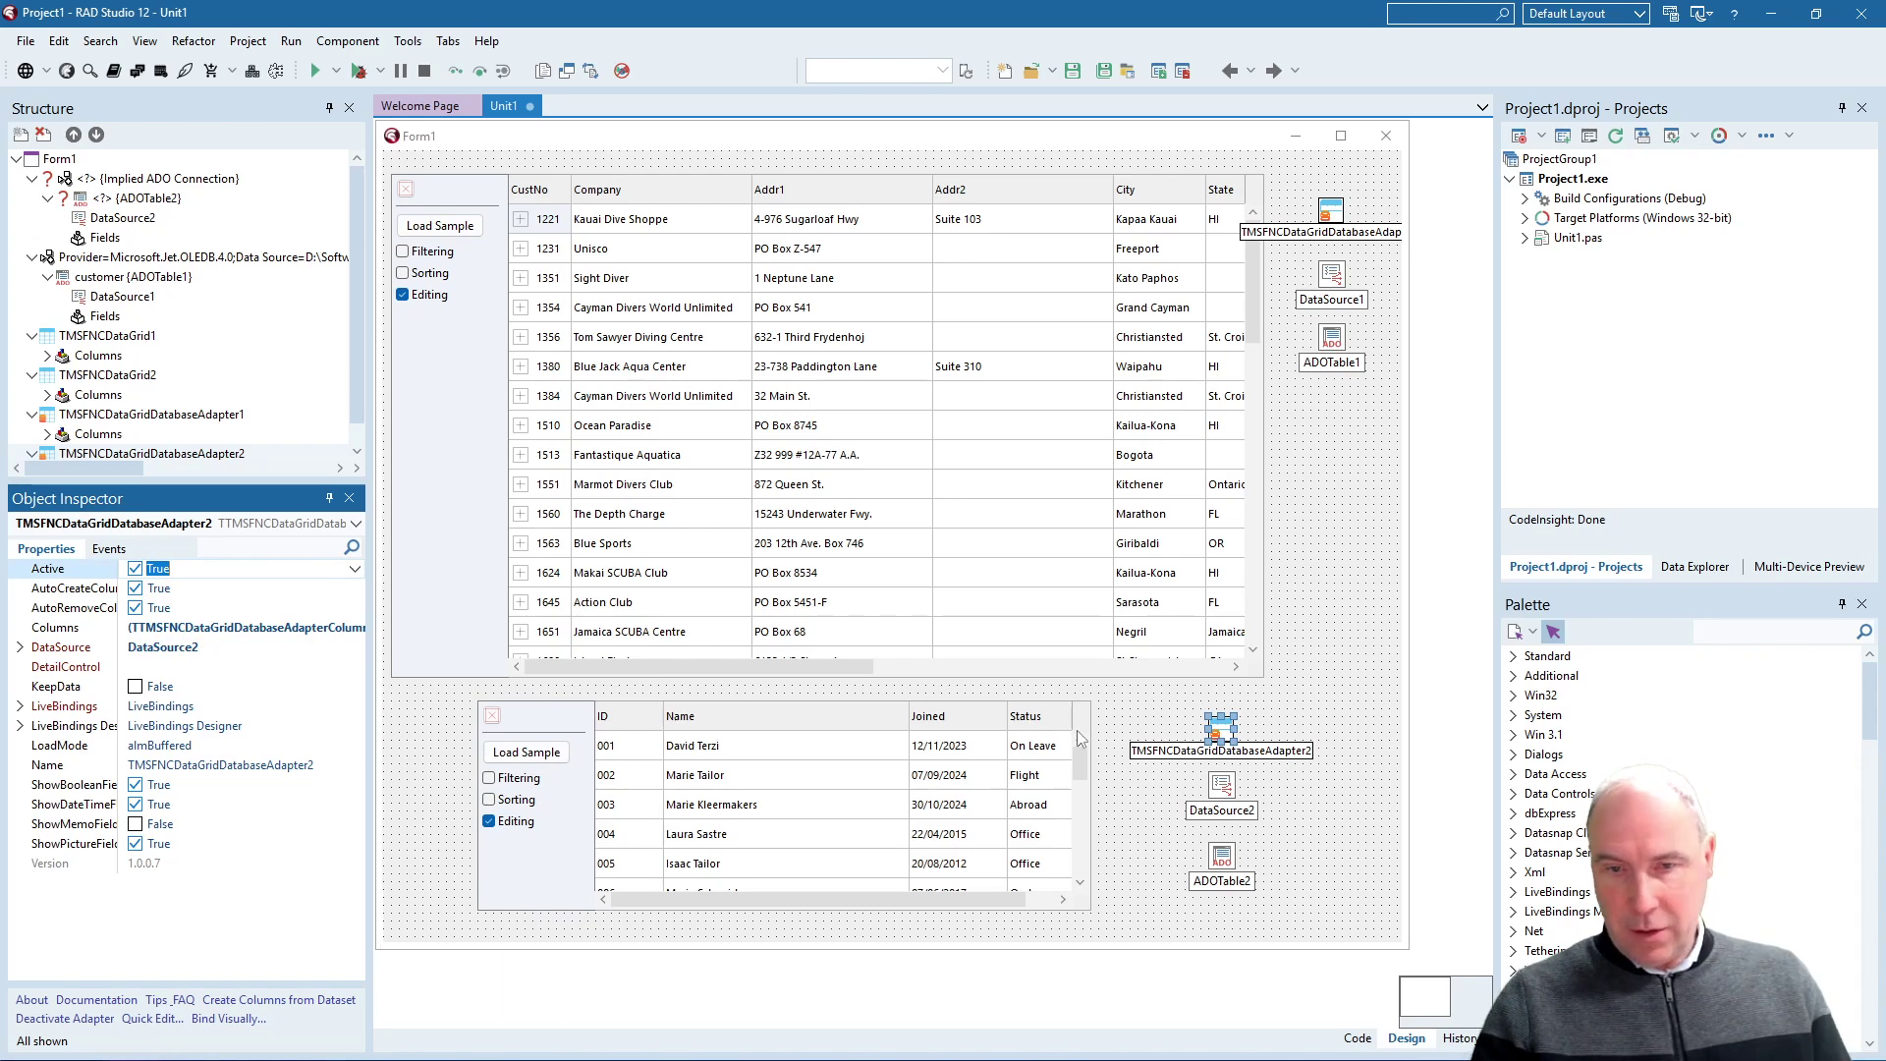
# Bind TMSFNCDataGrid2's Adapter to TMSFNCDataGridDatabaseAdapter2.
pyautogui.click(1011, 727)
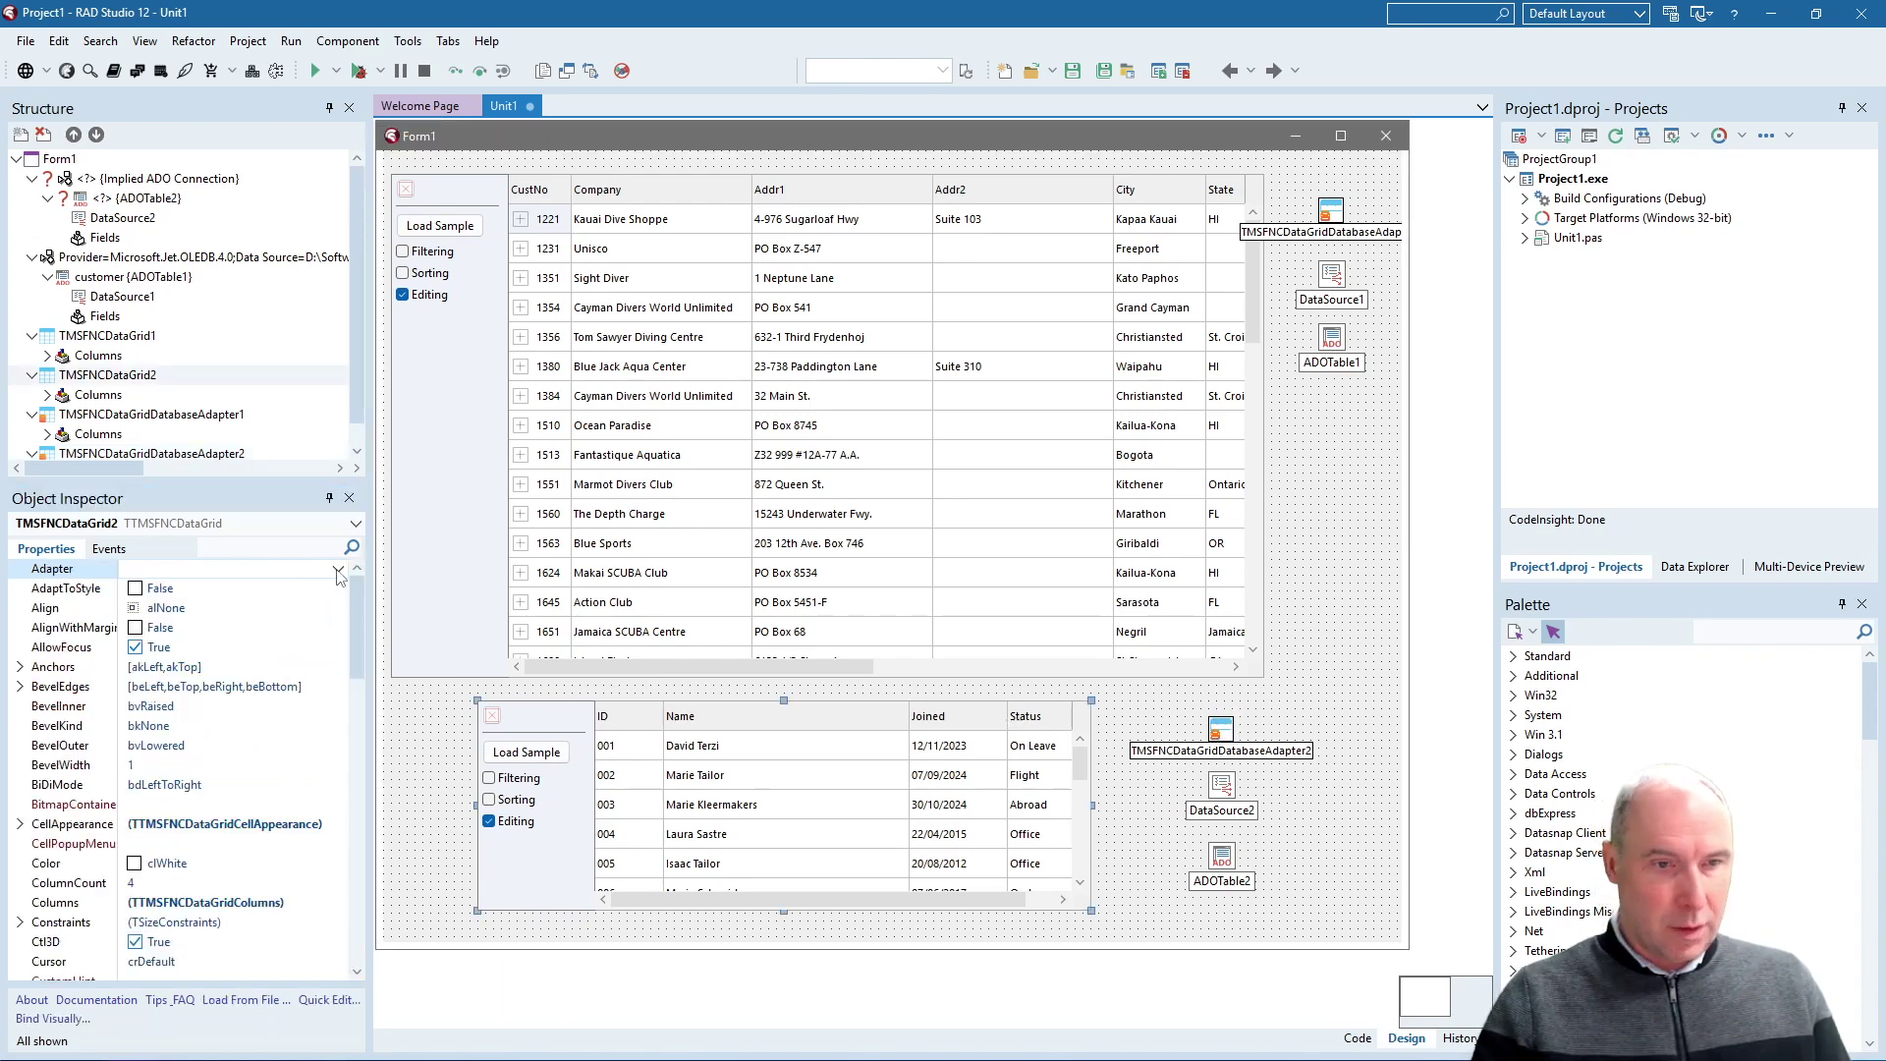
pyautogui.click(340, 572)
pyautogui.click(236, 609)
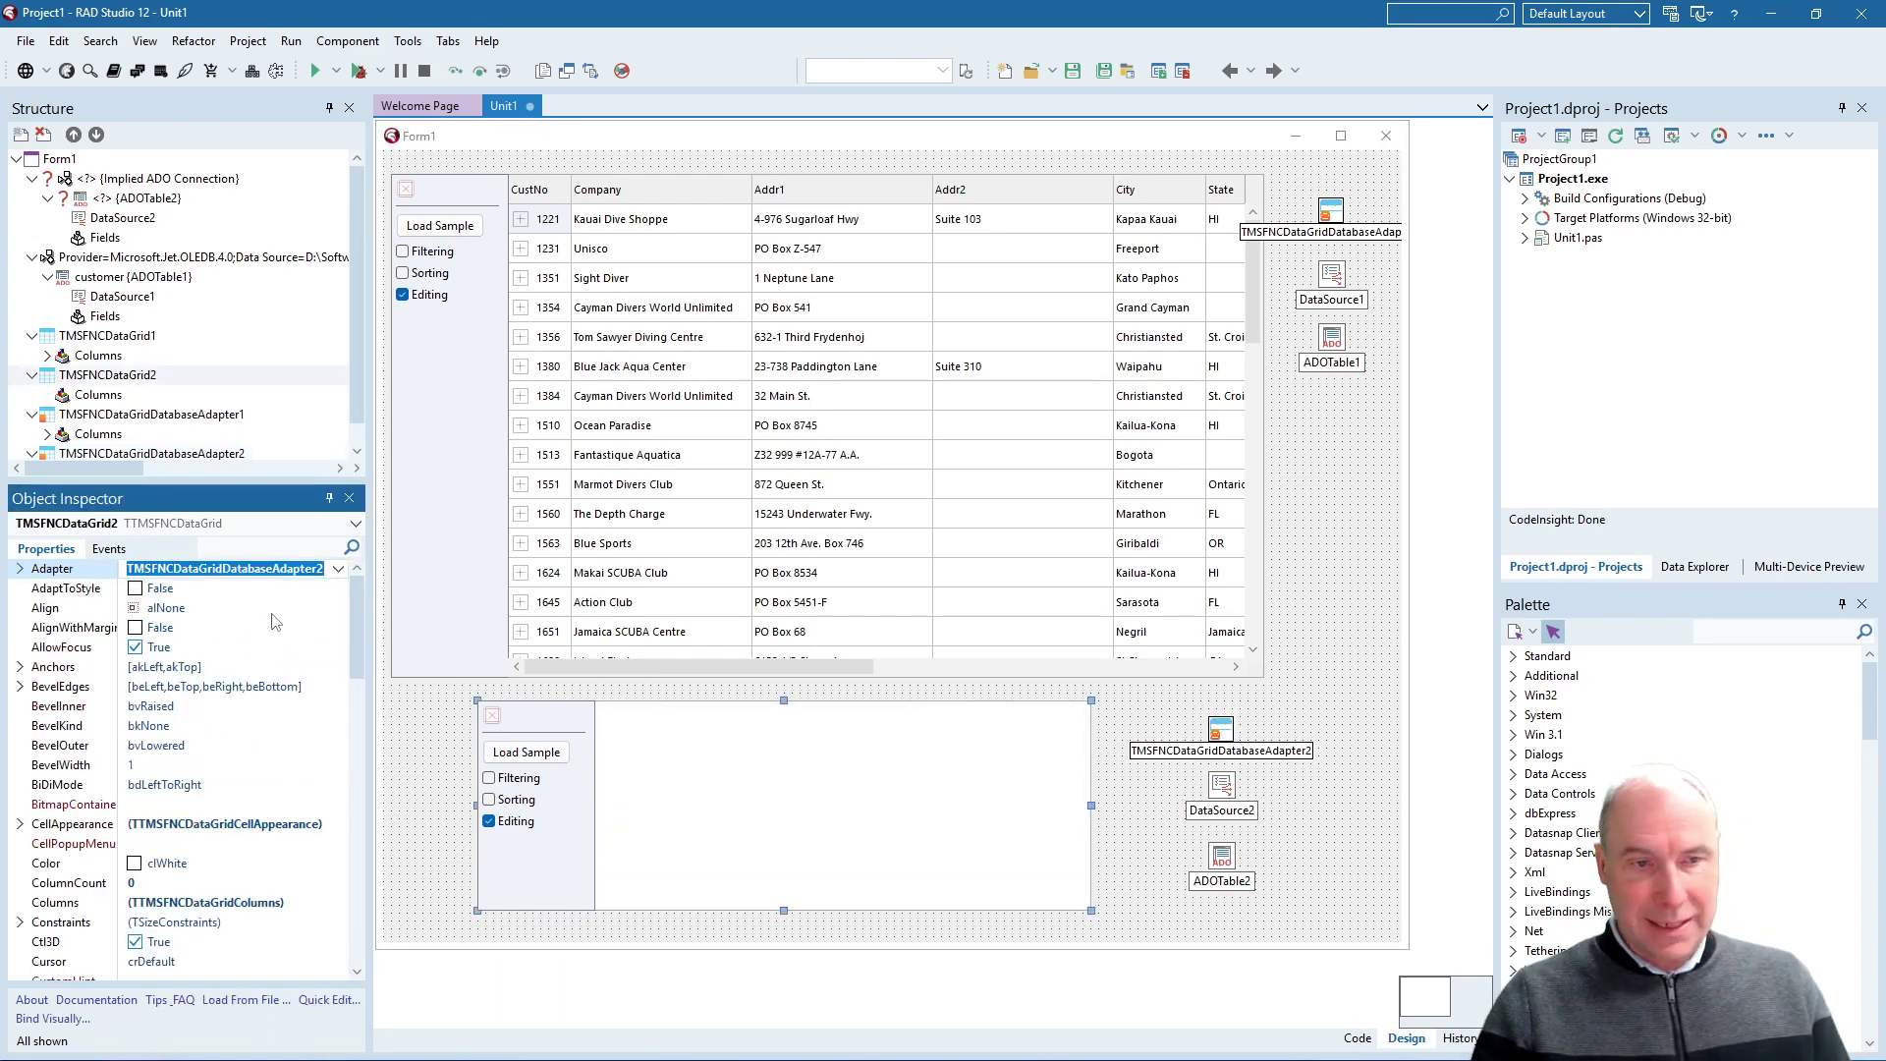
# Build ADOTable2's connection string with Microsoft Jet 4.0 OLE DB Provider and dbdemos.mdb.
pyautogui.click(734, 825)
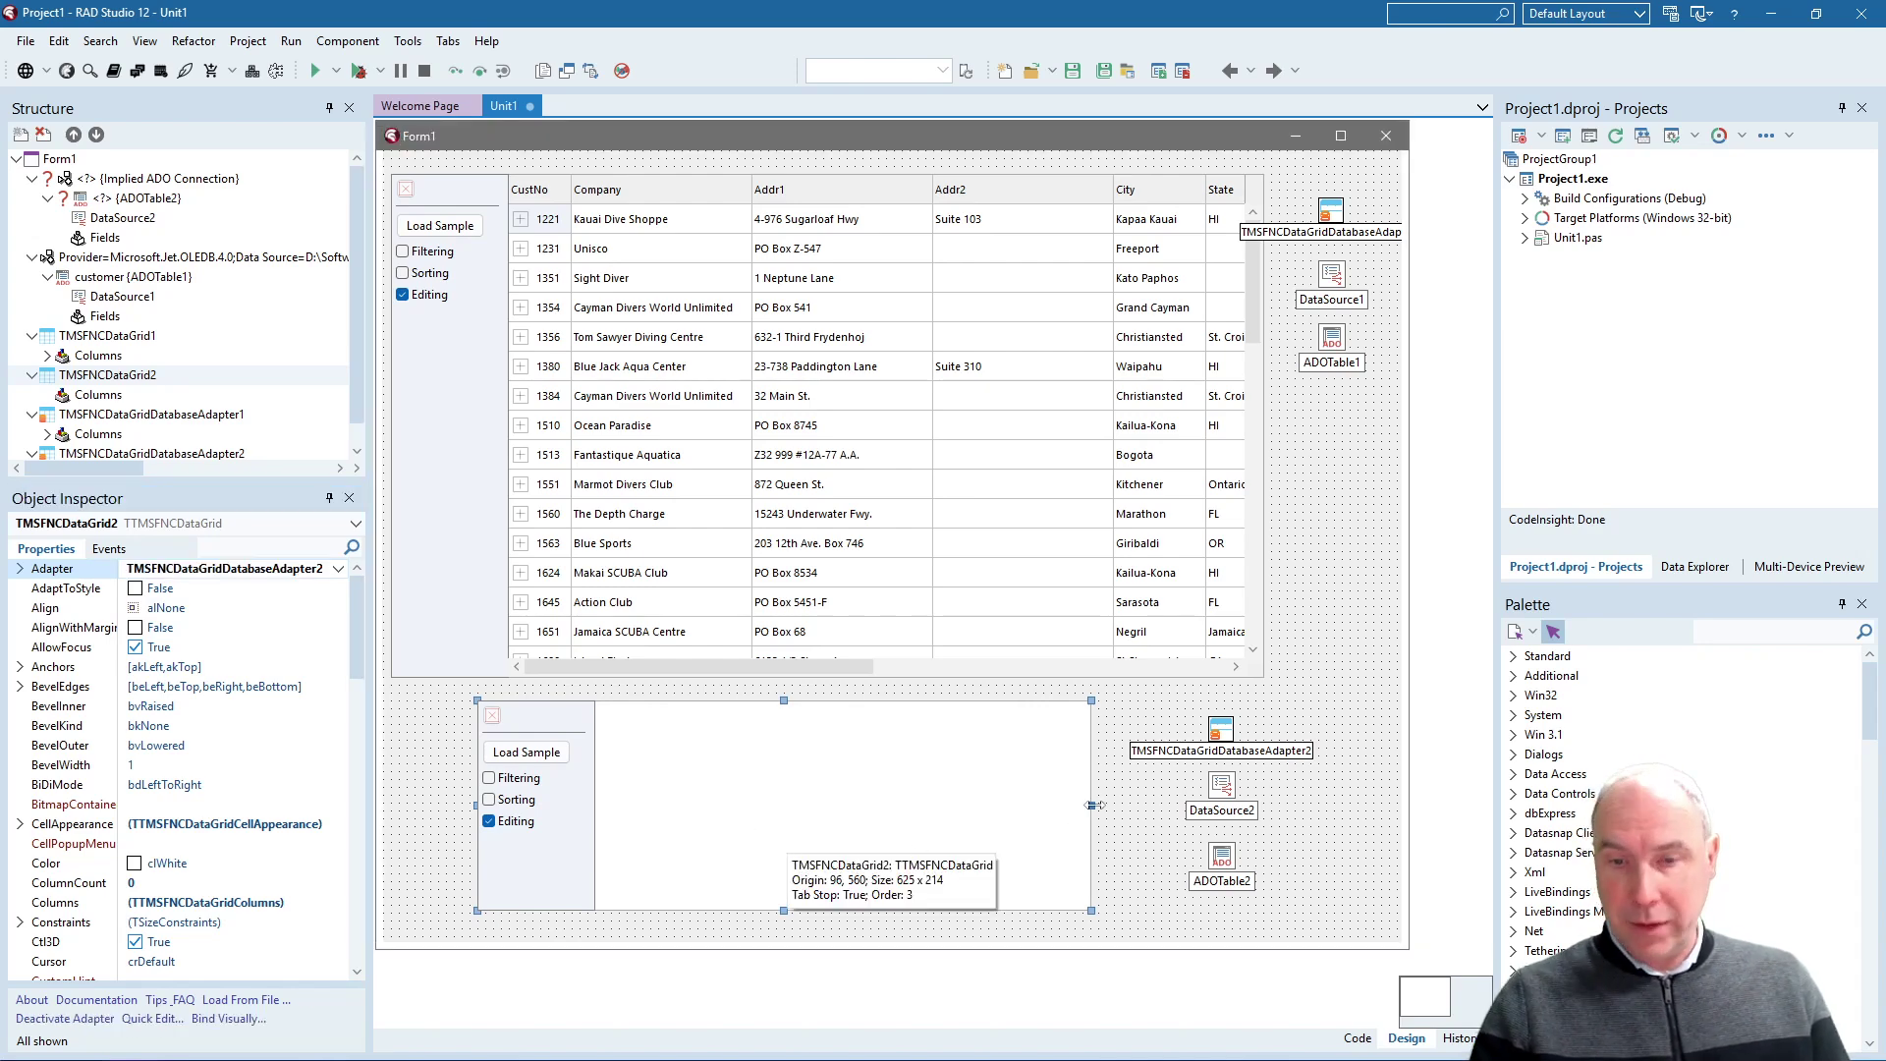
pyautogui.click(1223, 858)
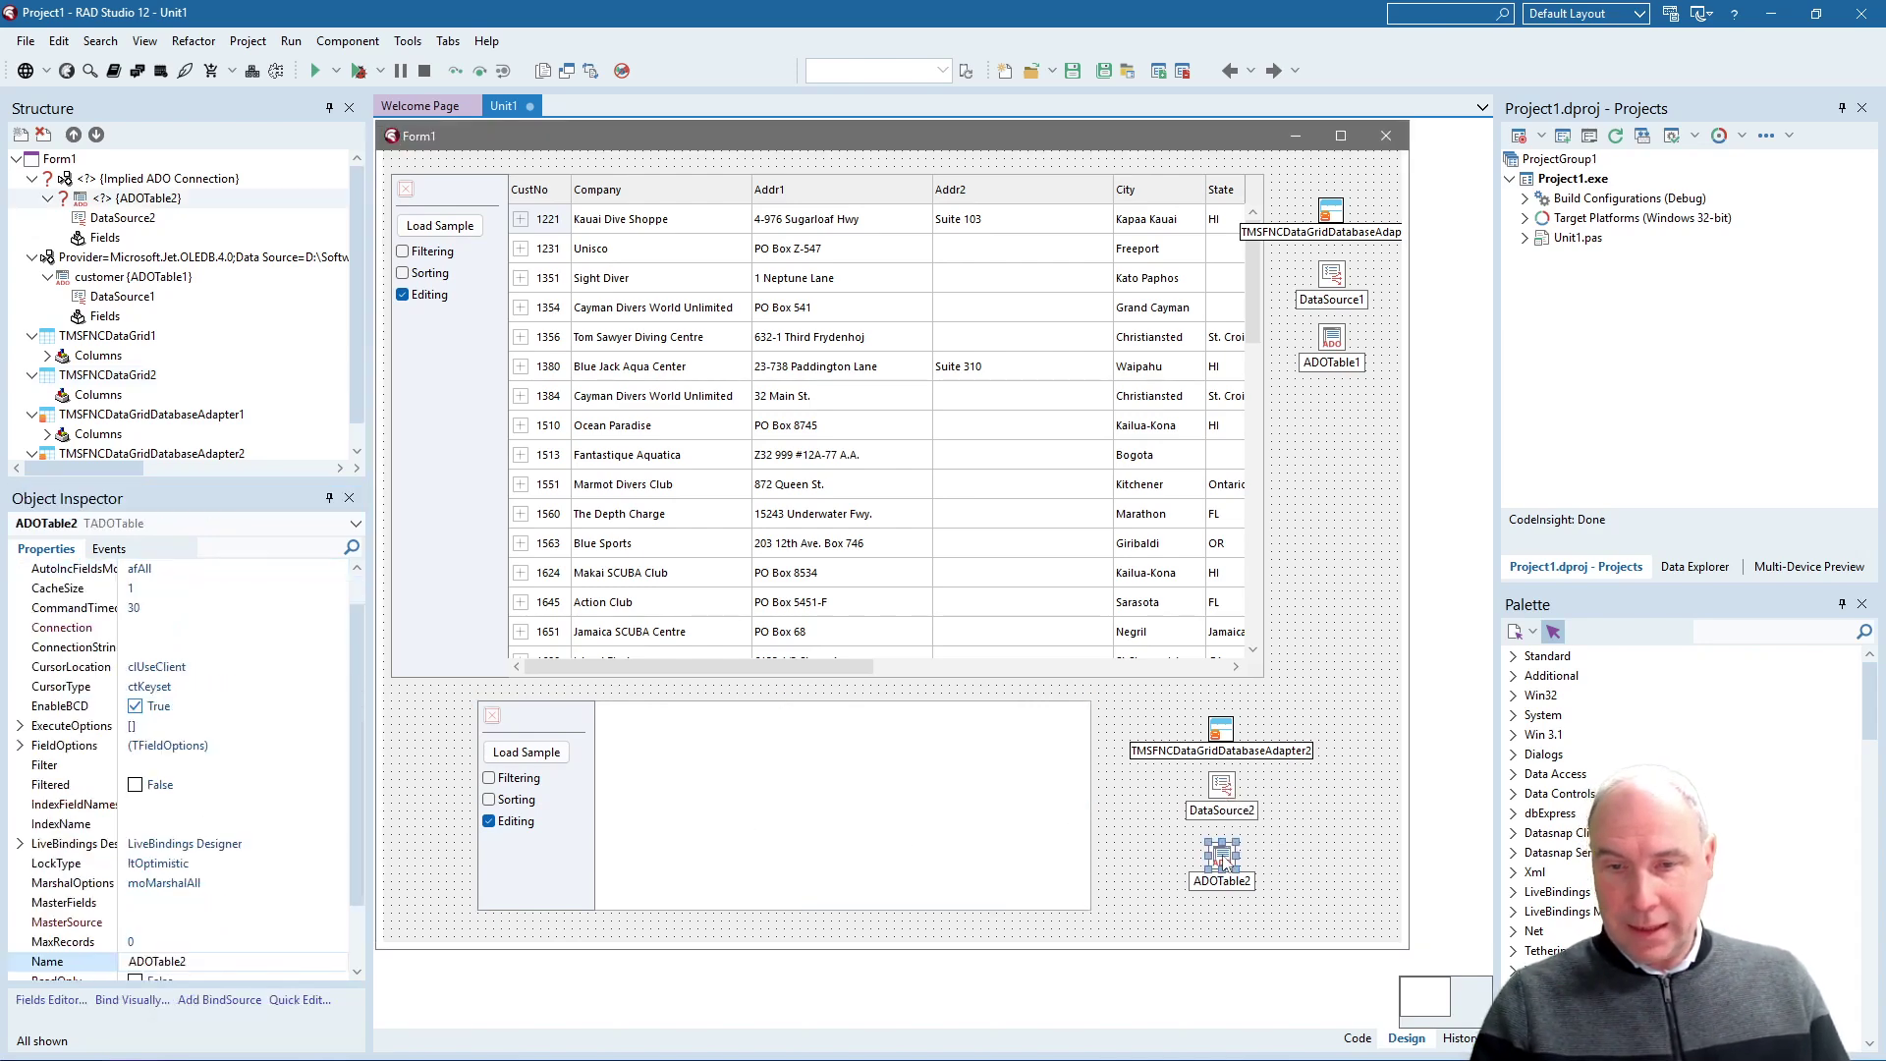
pyautogui.scroll(-2, 361, 918)
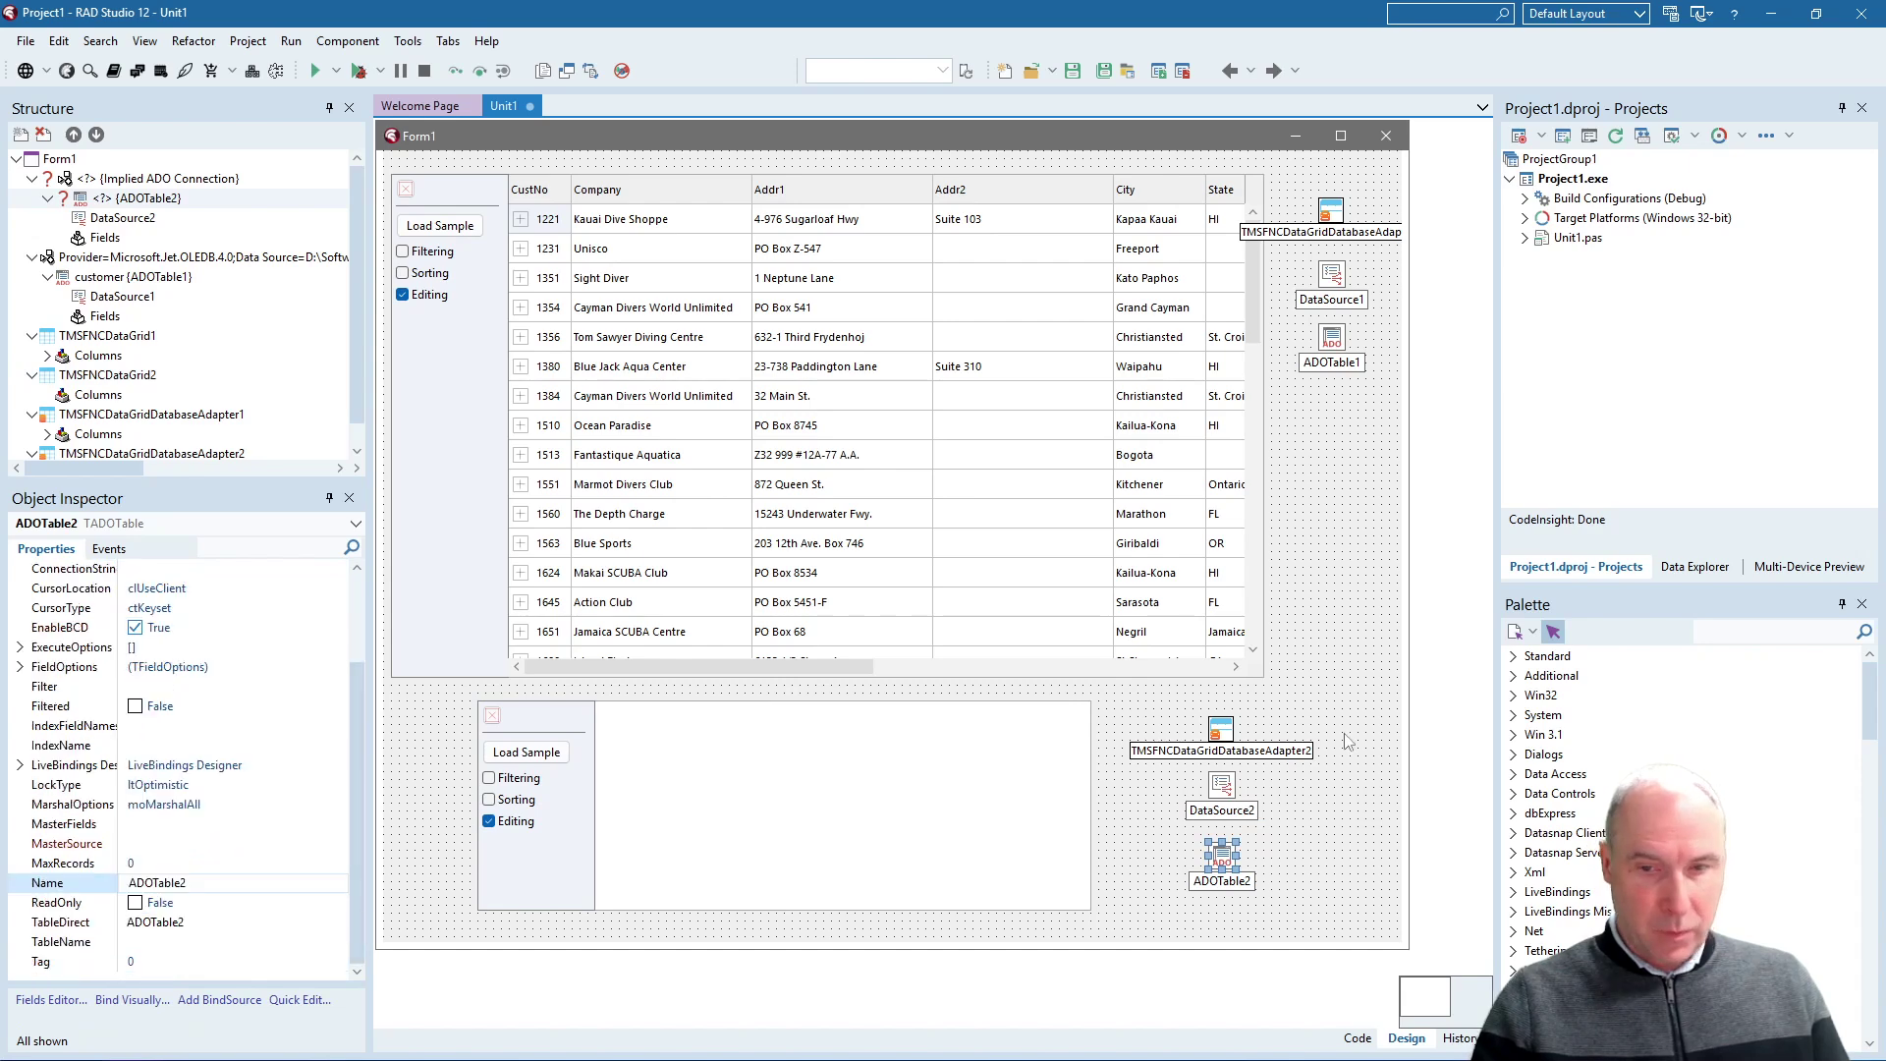
pyautogui.scroll(3, 229, 706)
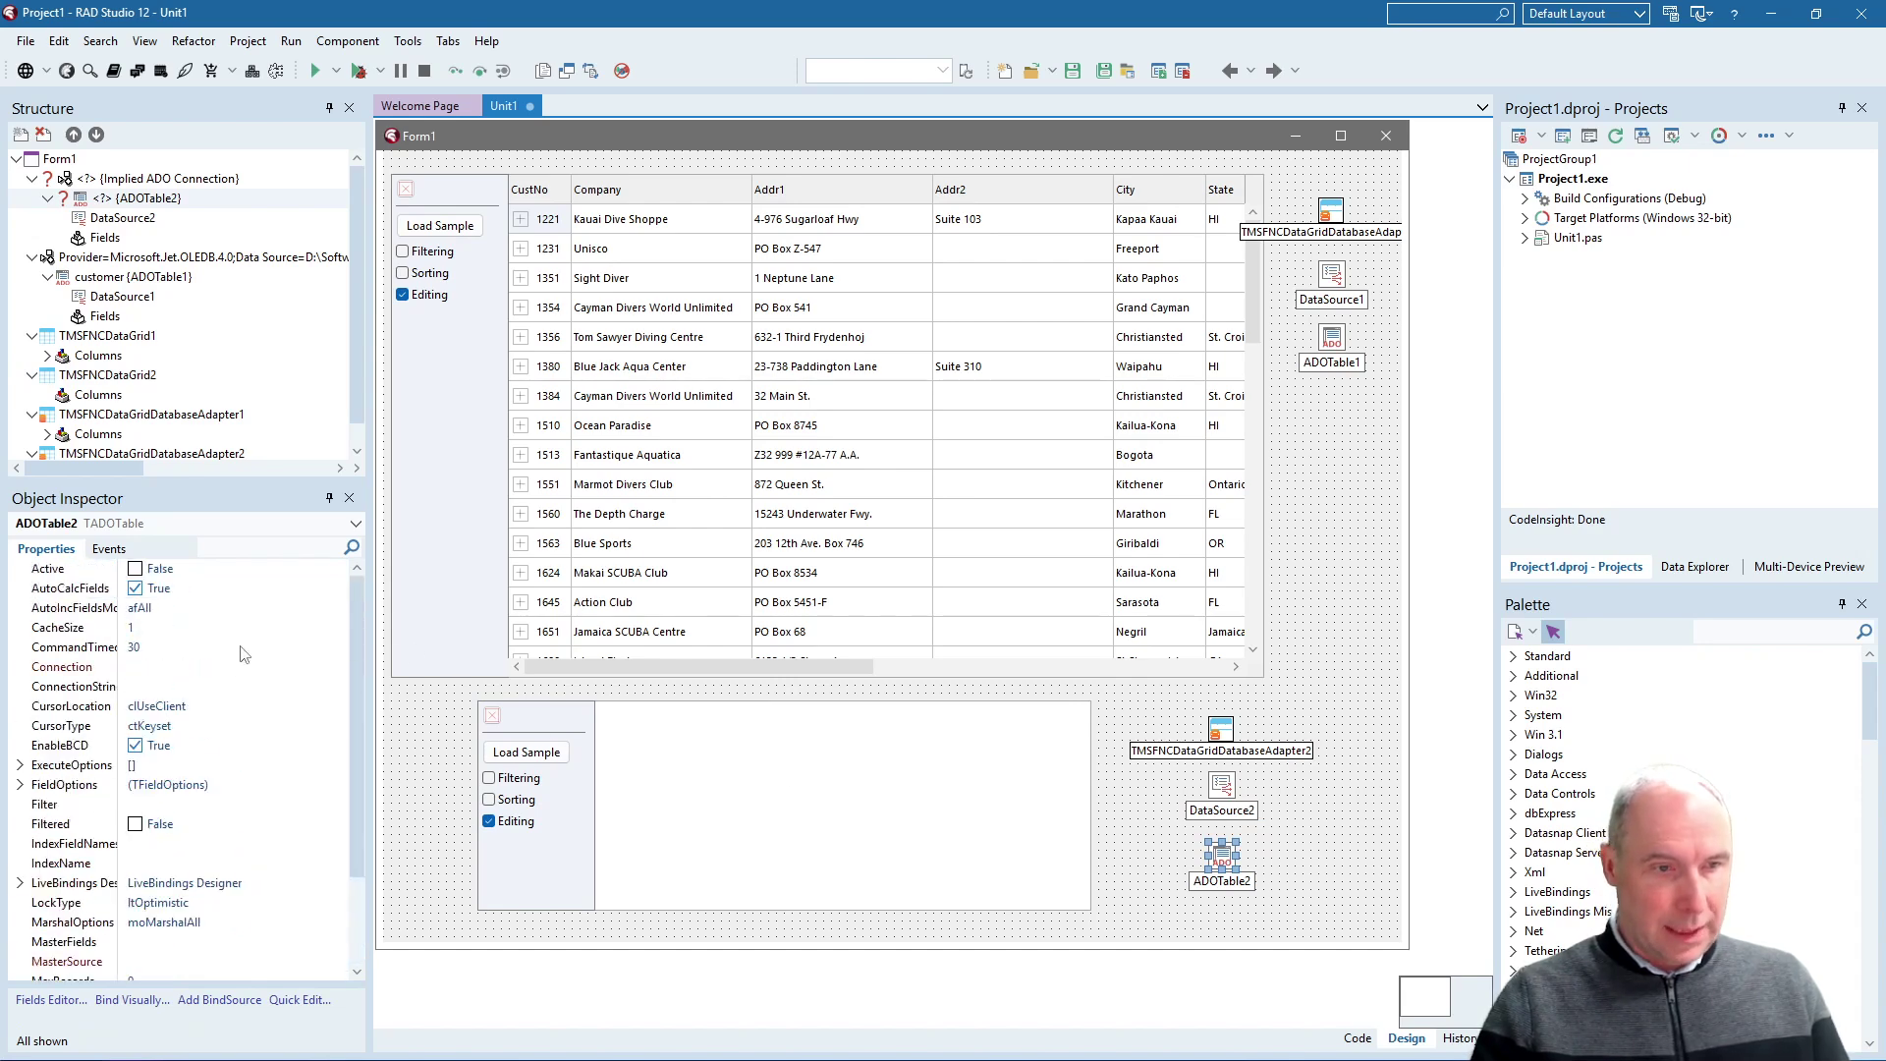
pyautogui.click(169, 687)
pyautogui.click(338, 689)
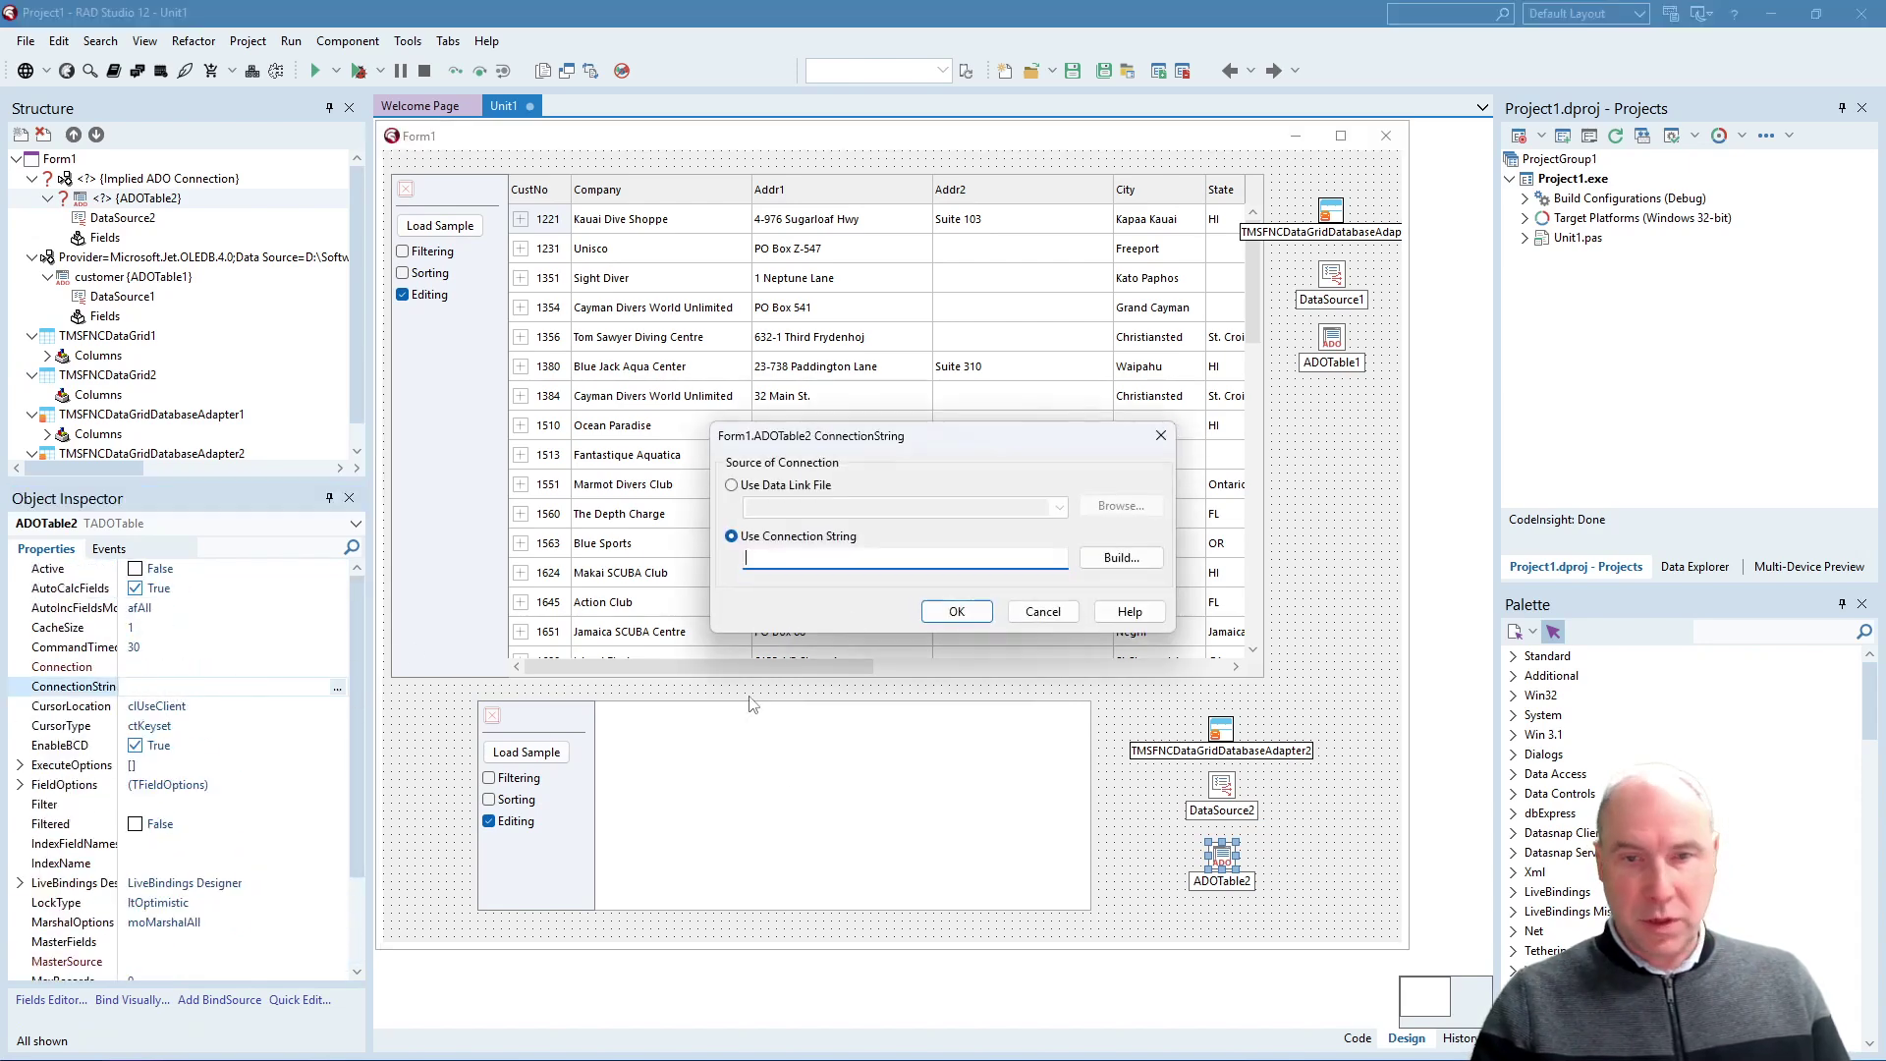
pyautogui.click(1118, 573)
pyautogui.click(884, 422)
pyautogui.click(1056, 678)
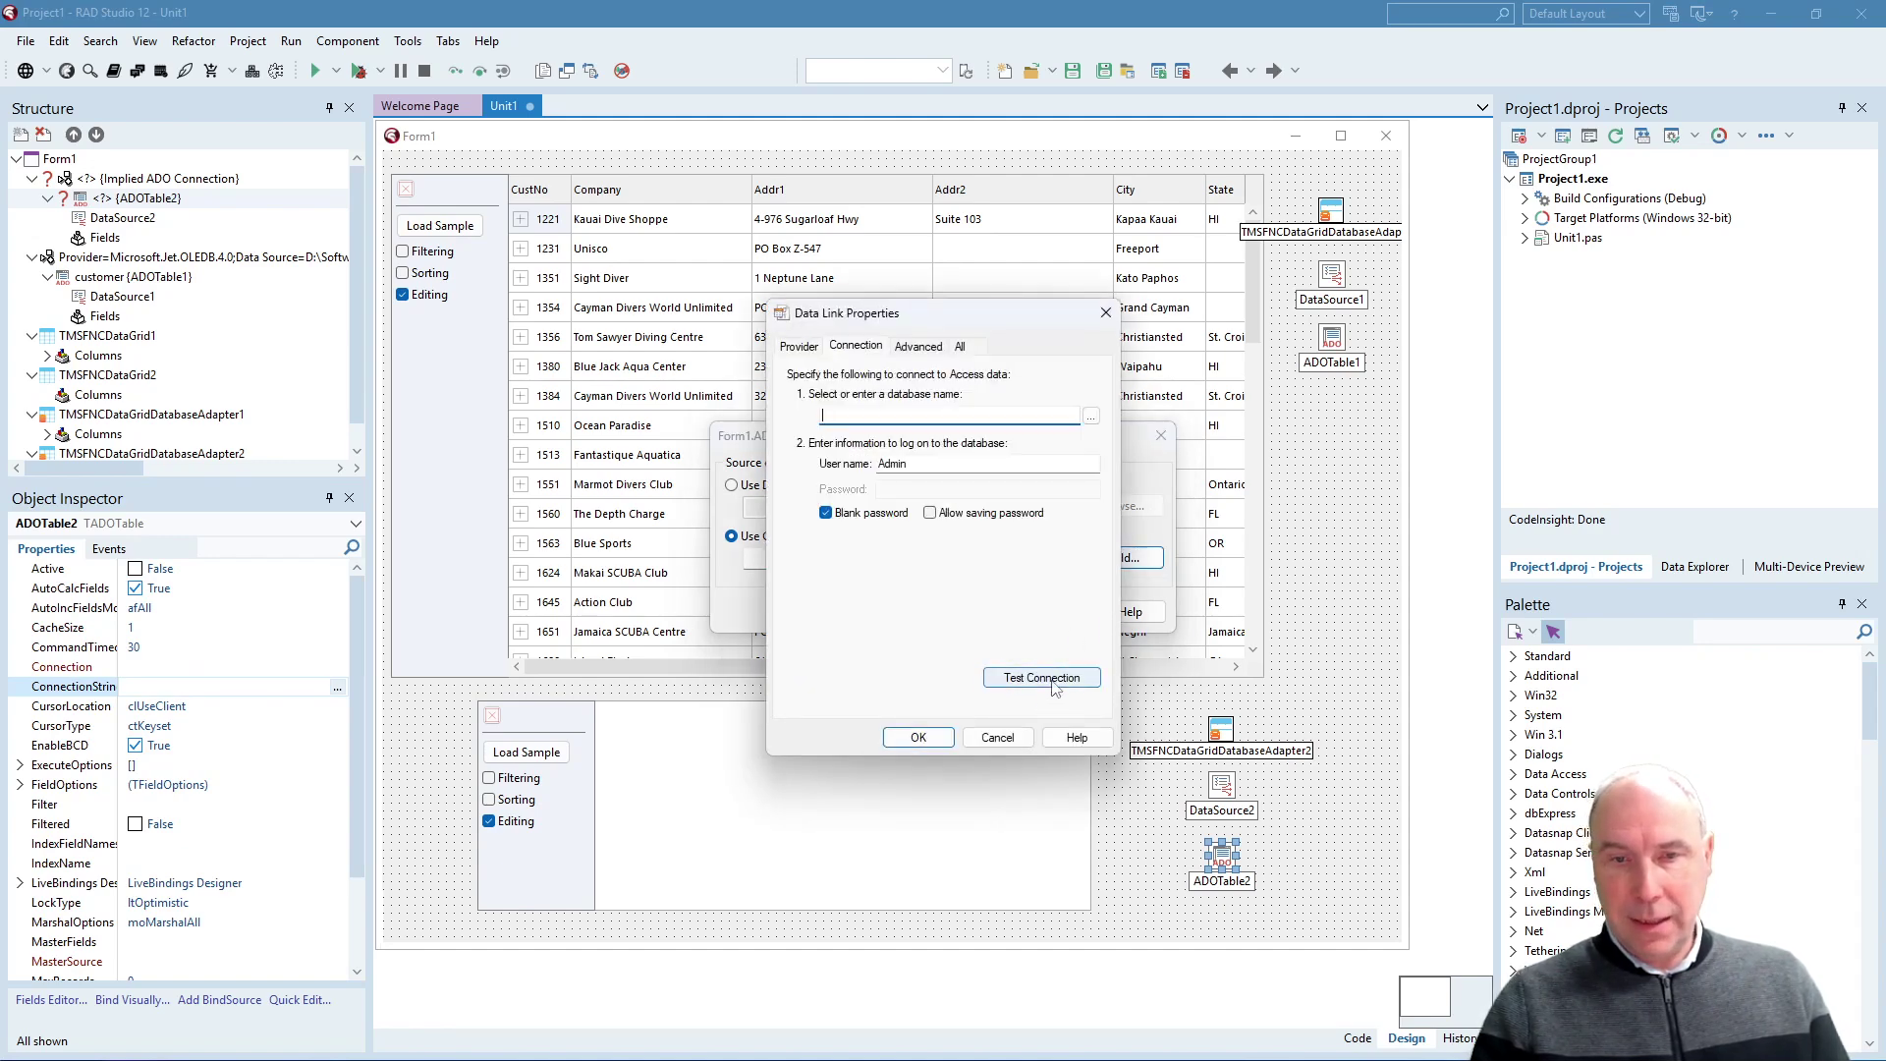
pyautogui.click(1090, 418)
pyautogui.click(932, 373)
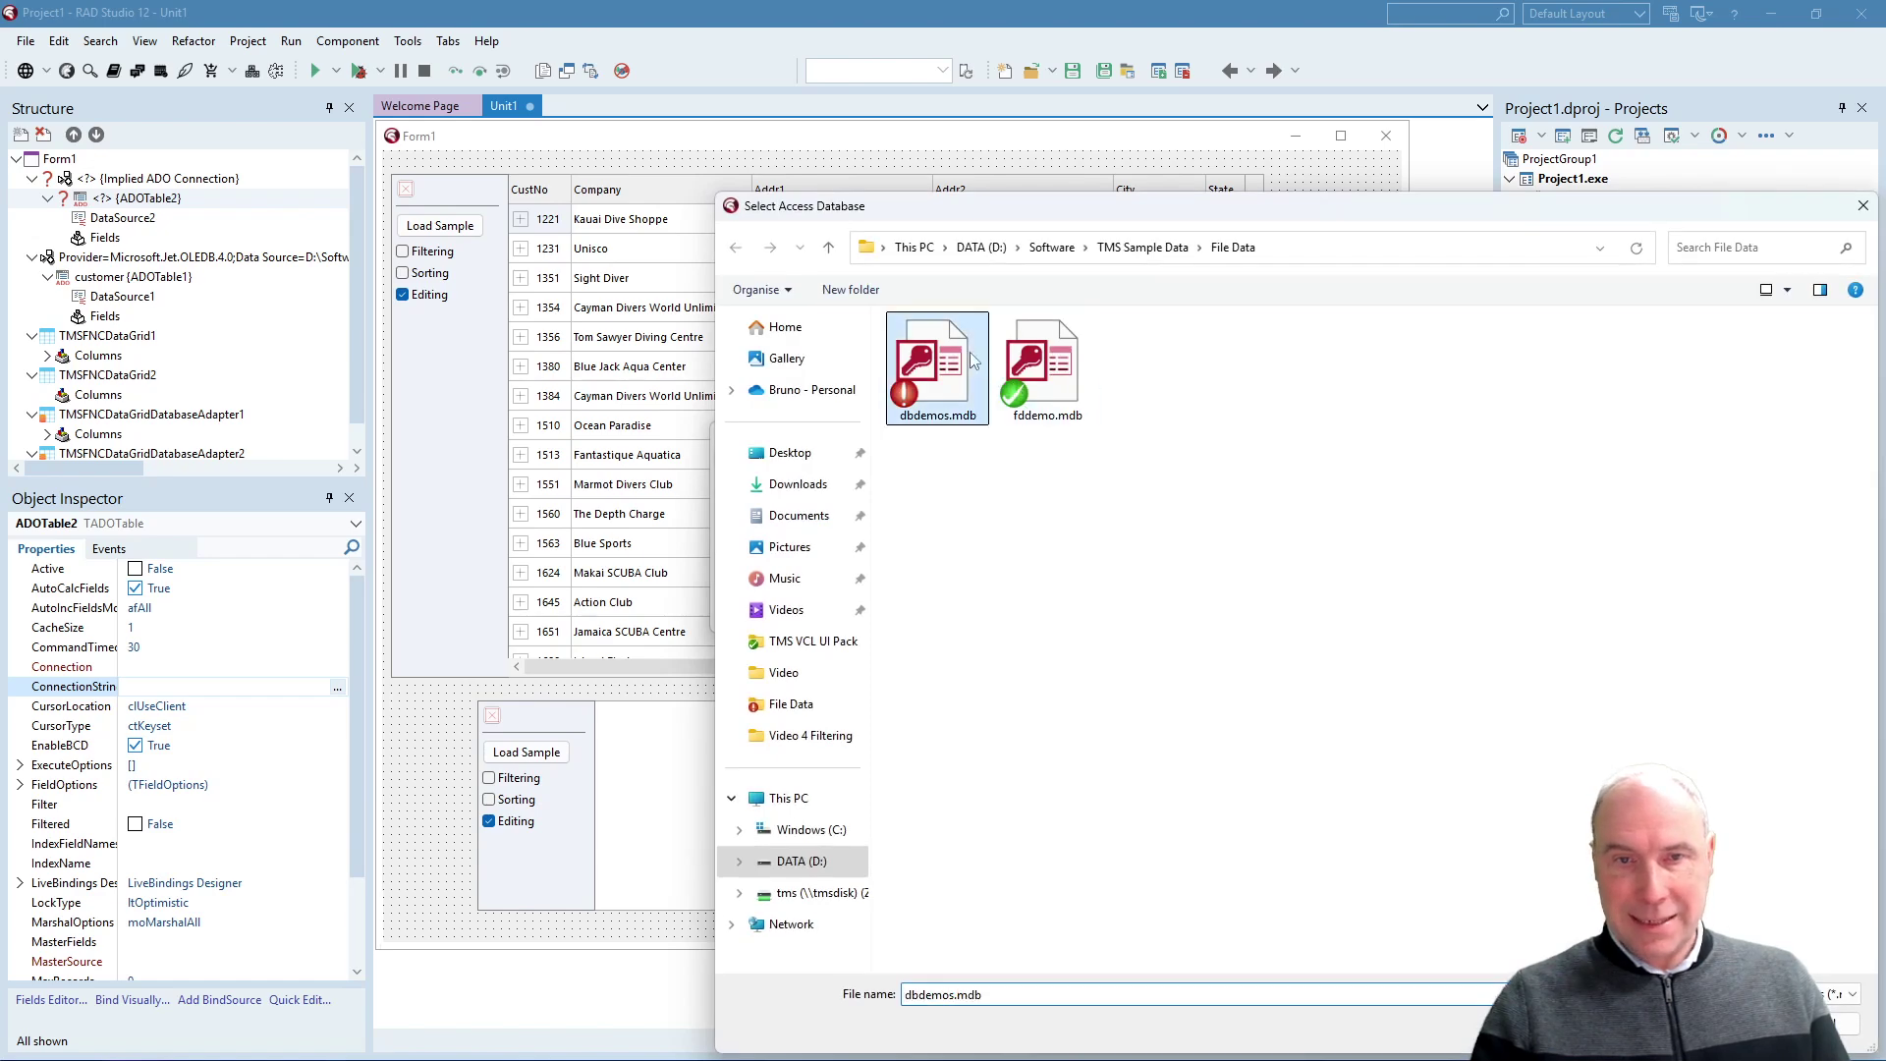
pyautogui.doubleClick(931, 372)
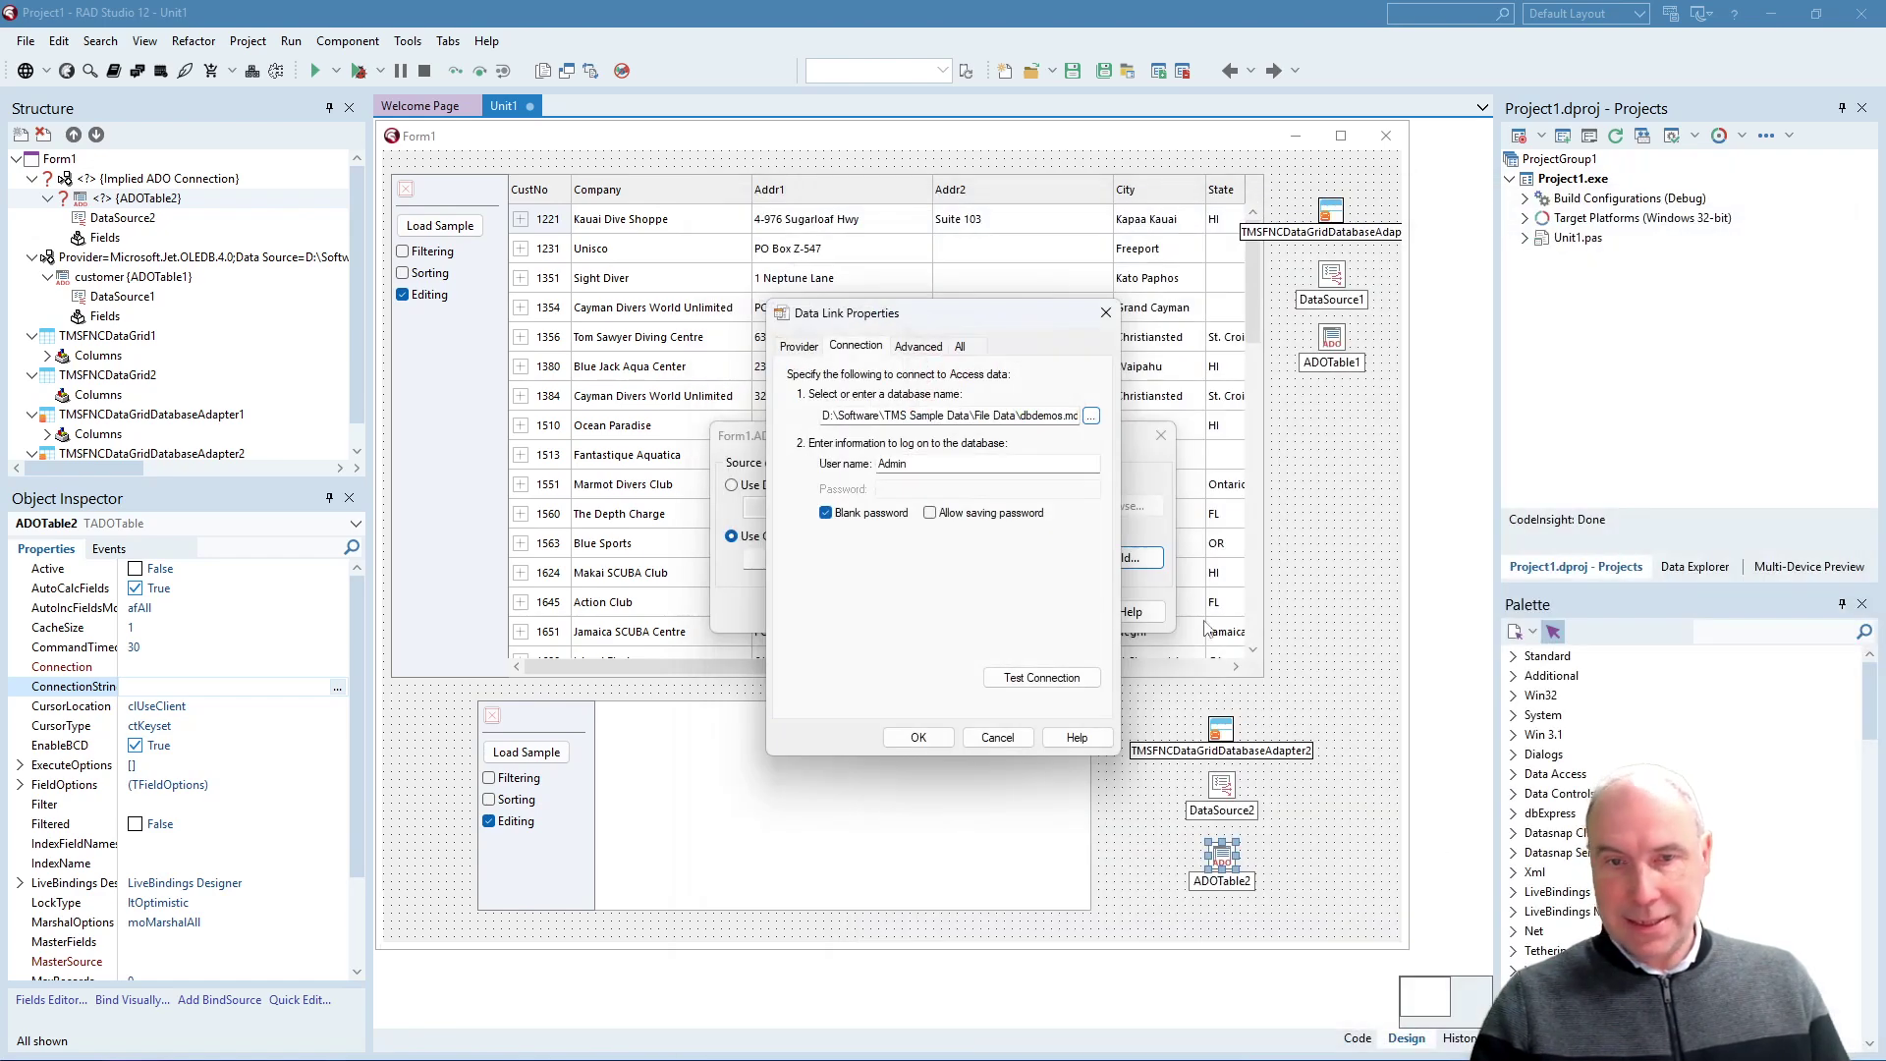
pyautogui.click(918, 737)
pyautogui.click(956, 611)
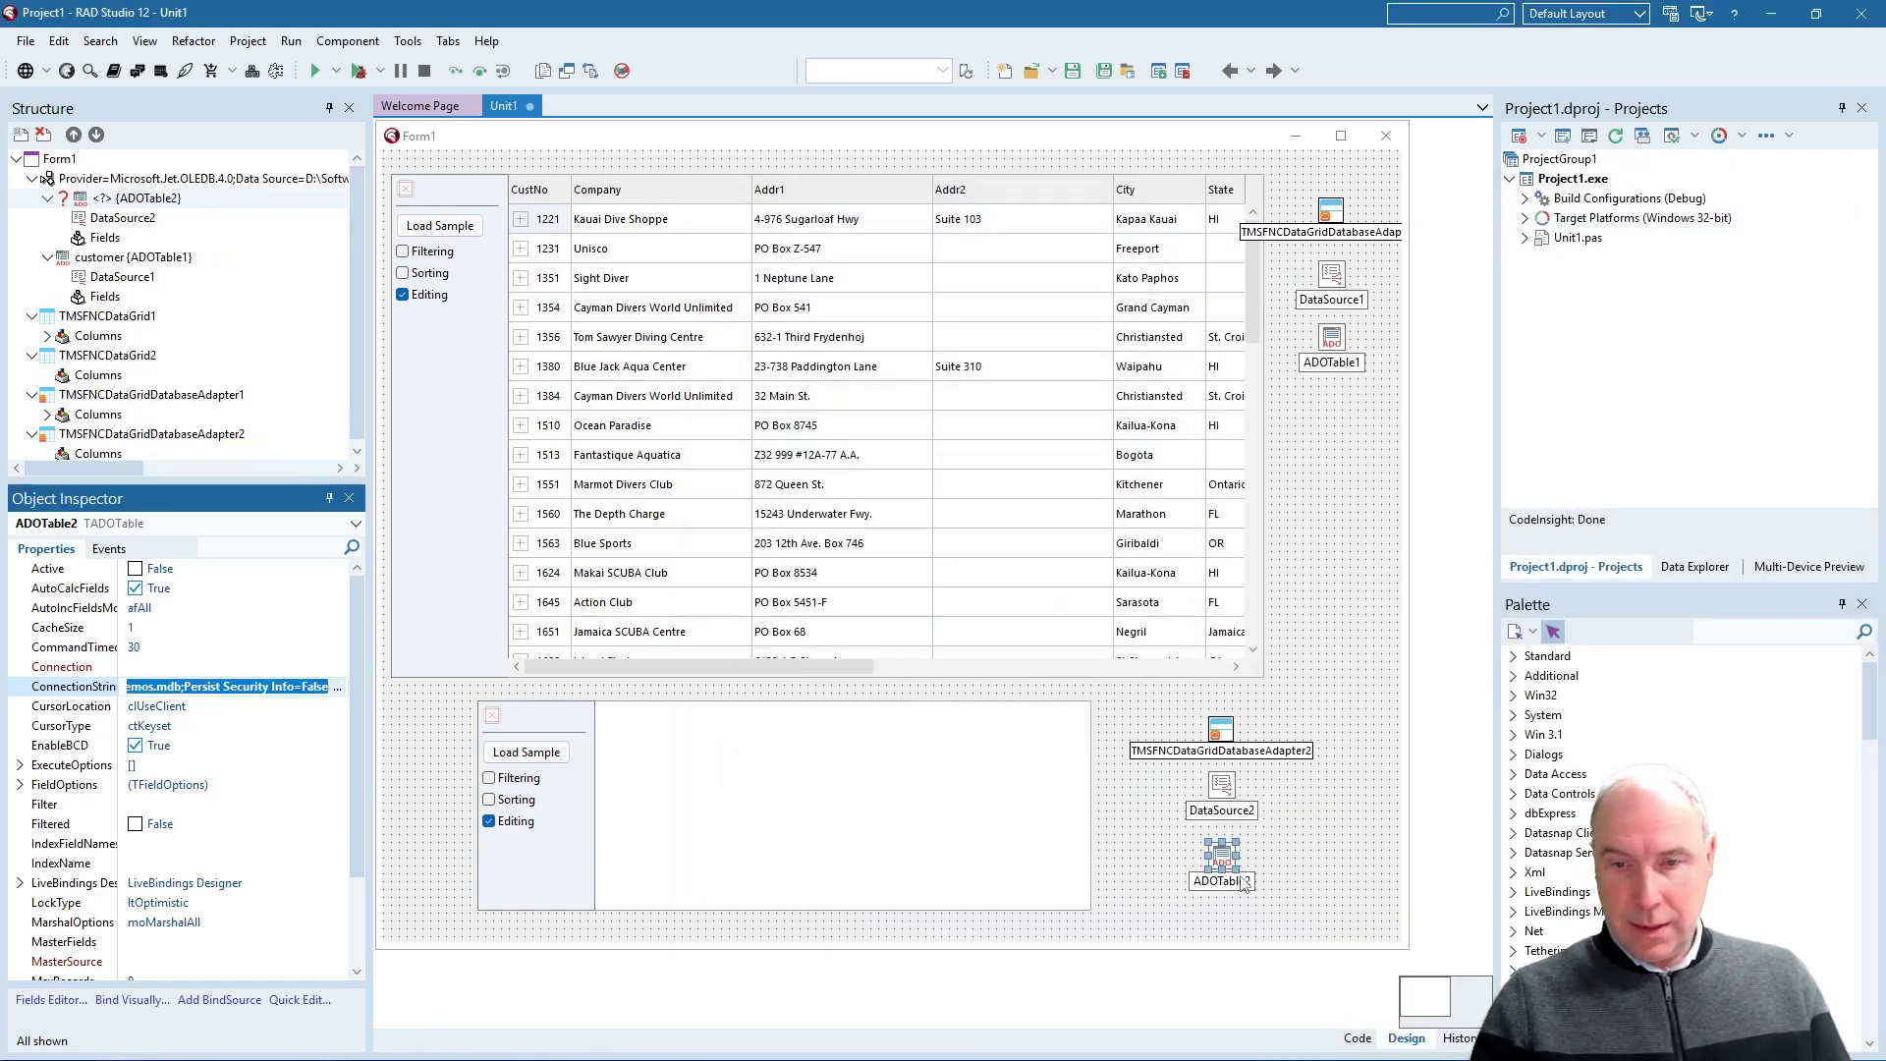
pyautogui.scroll(-3, 284, 874)
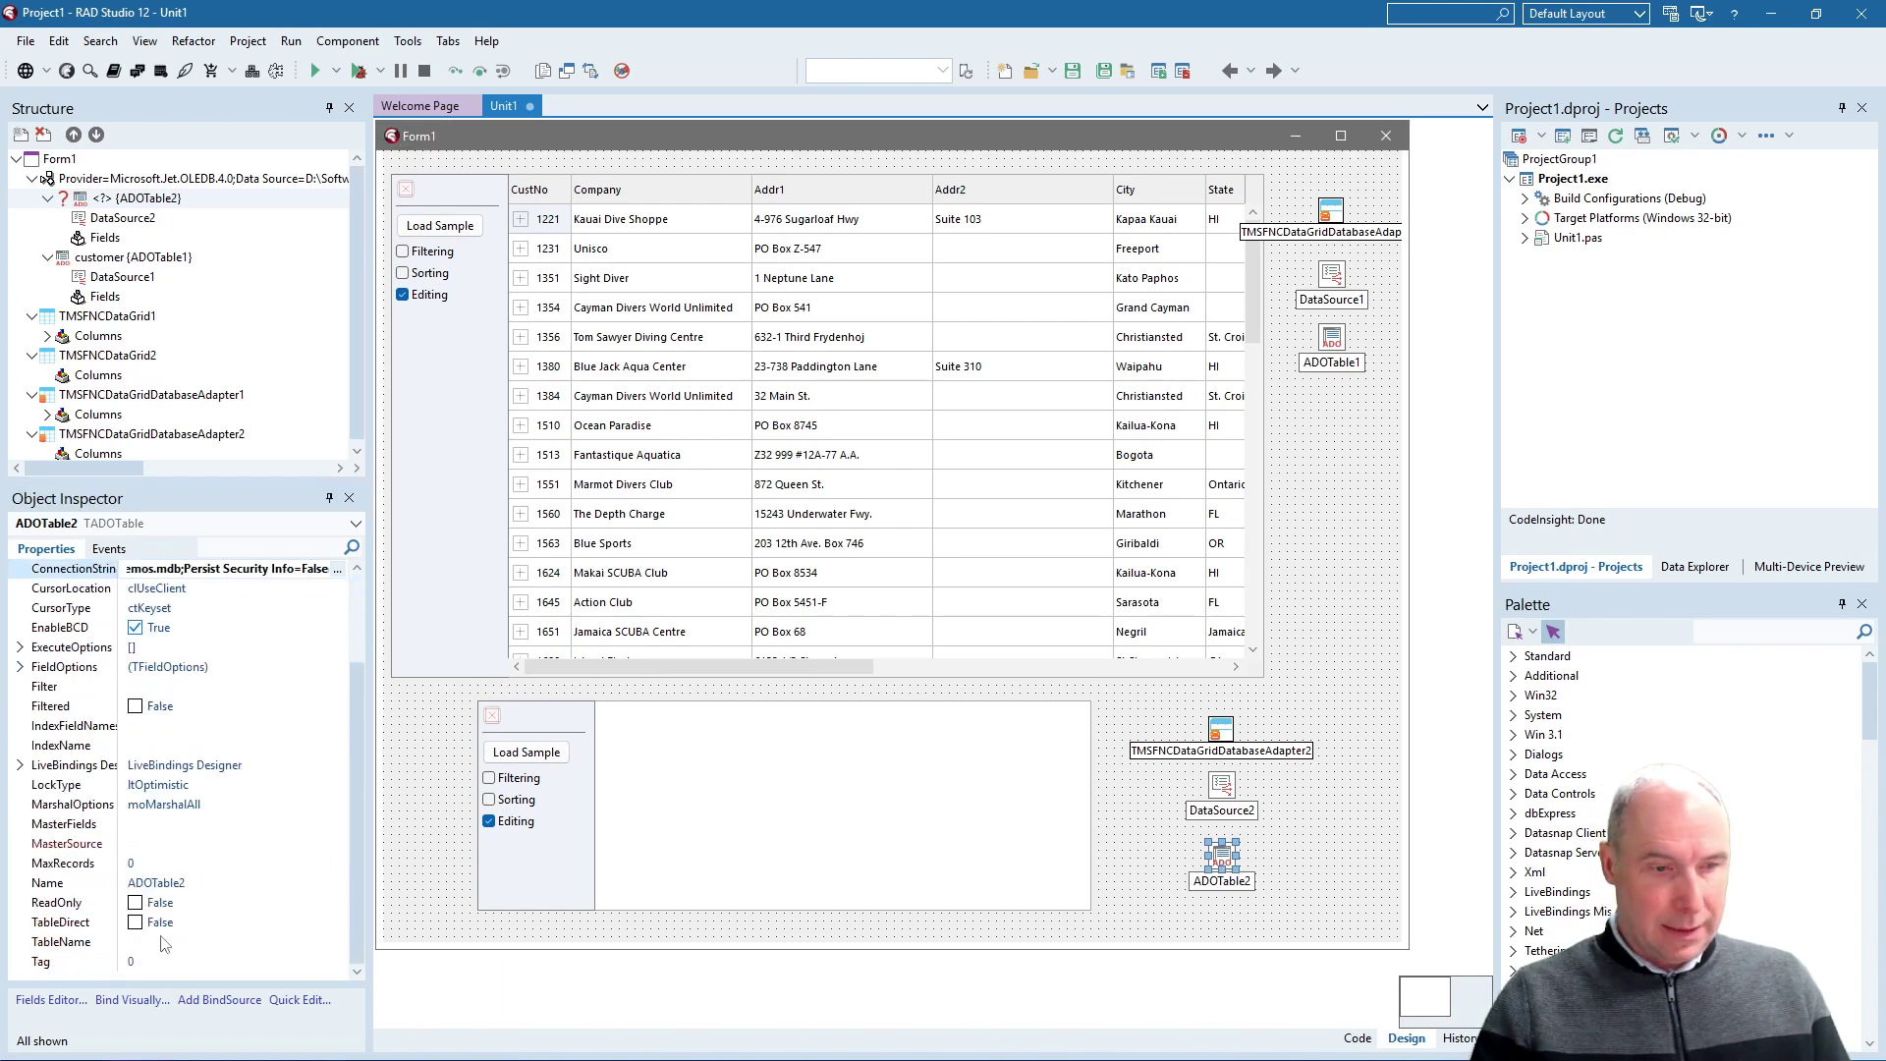
# Choose orders from ADOTable2's TableName dropdown in the Object Inspector.
pyautogui.click(344, 957)
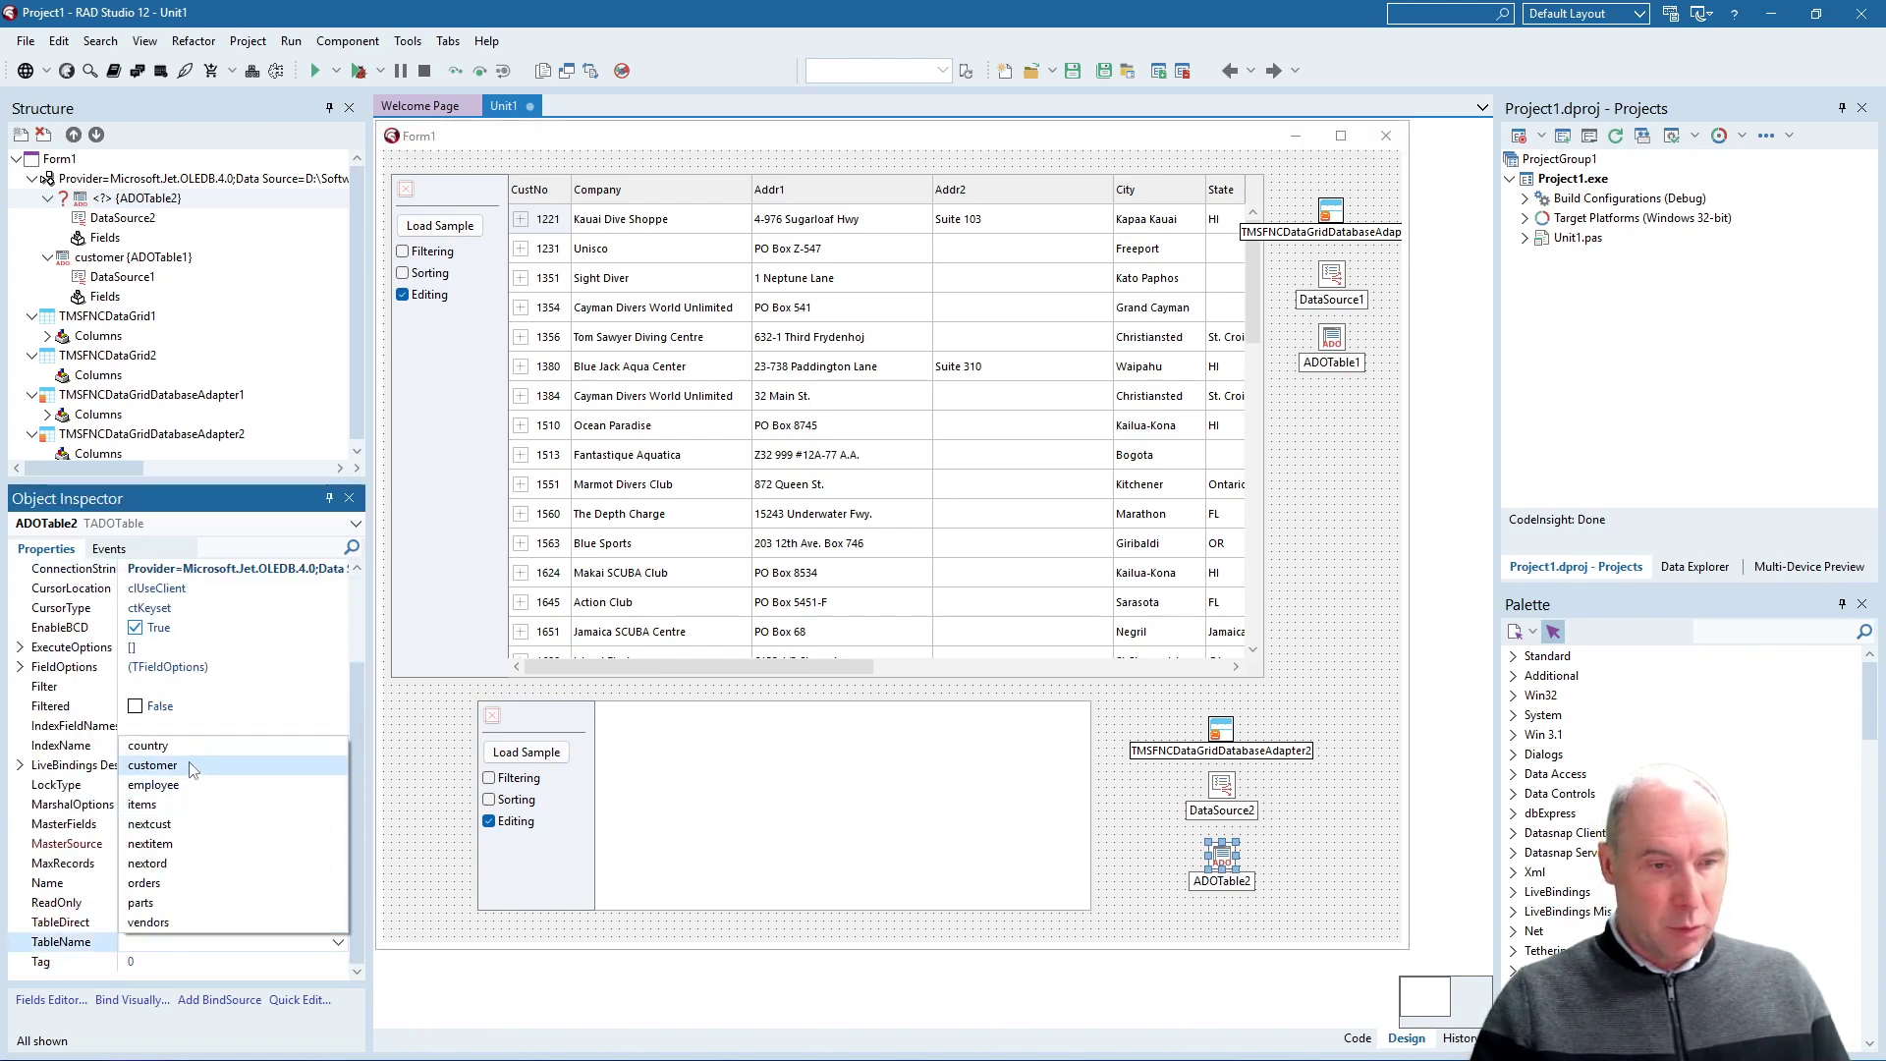
pyautogui.click(142, 883)
pyautogui.click(236, 726)
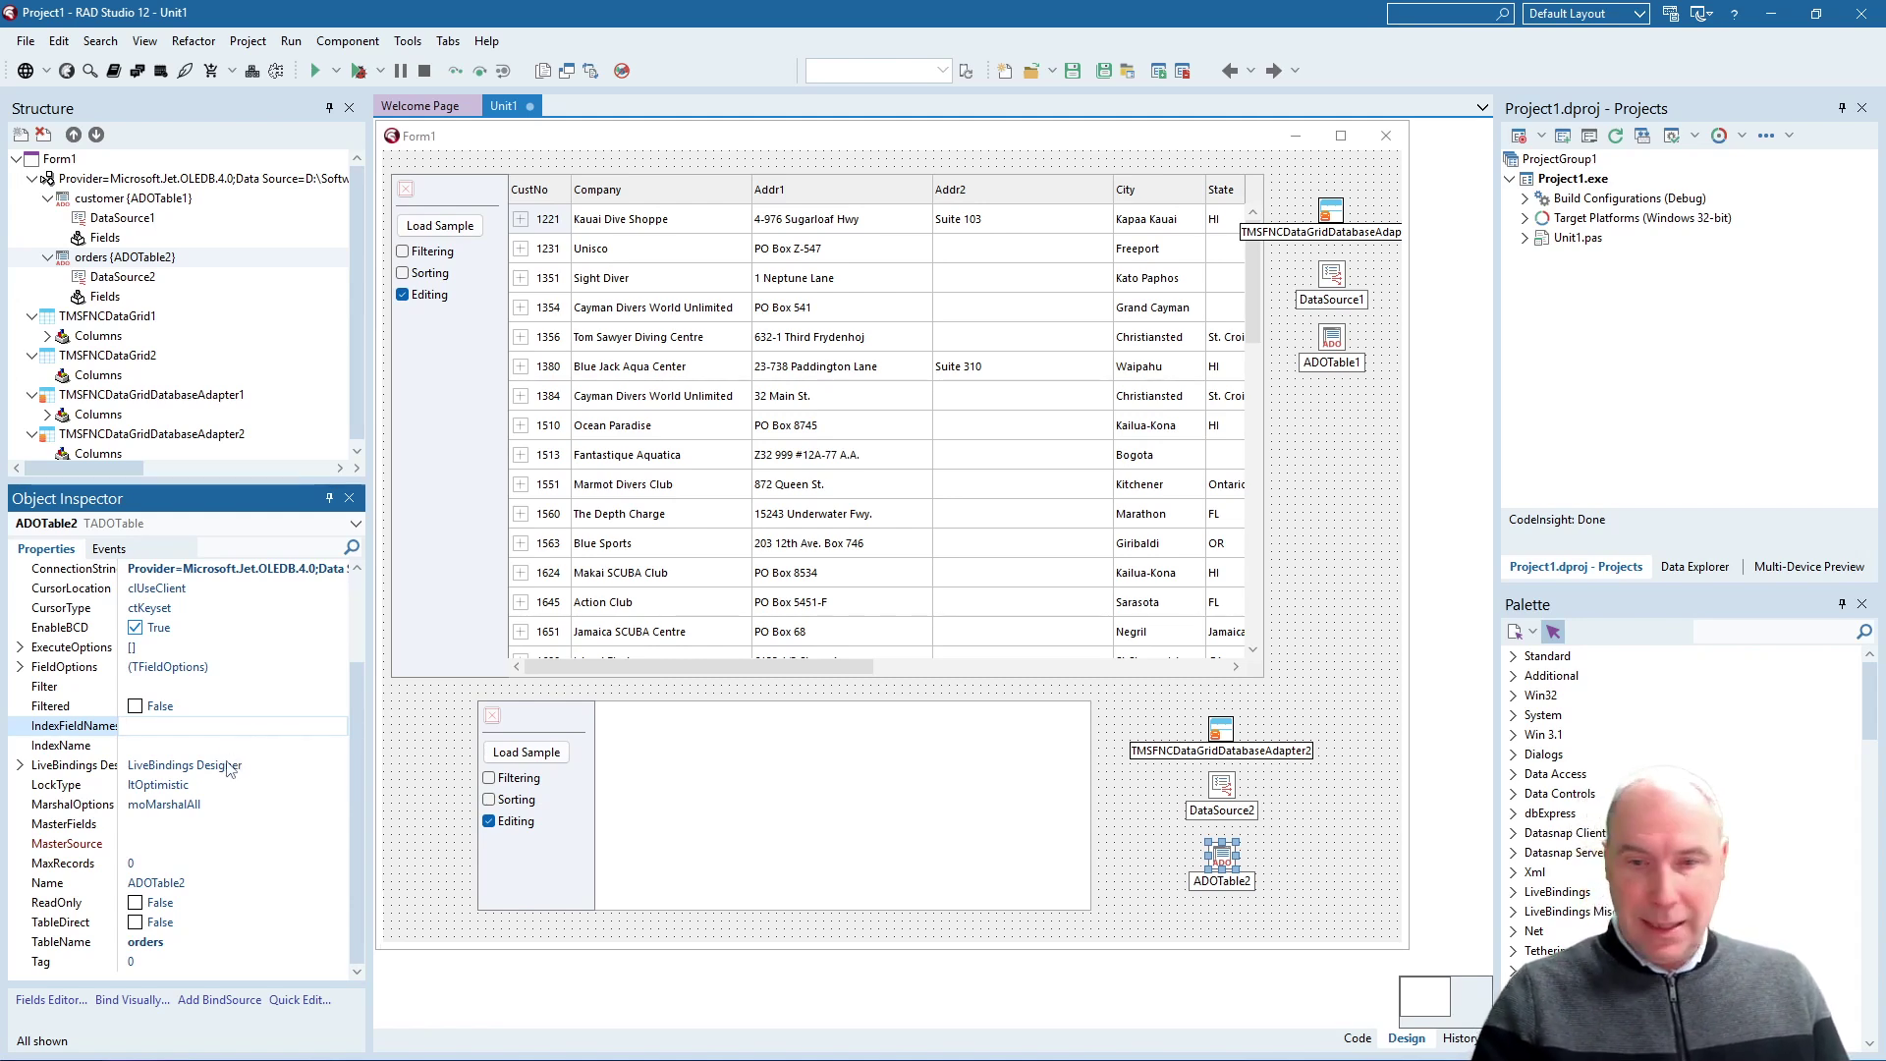
pyautogui.click(145, 822)
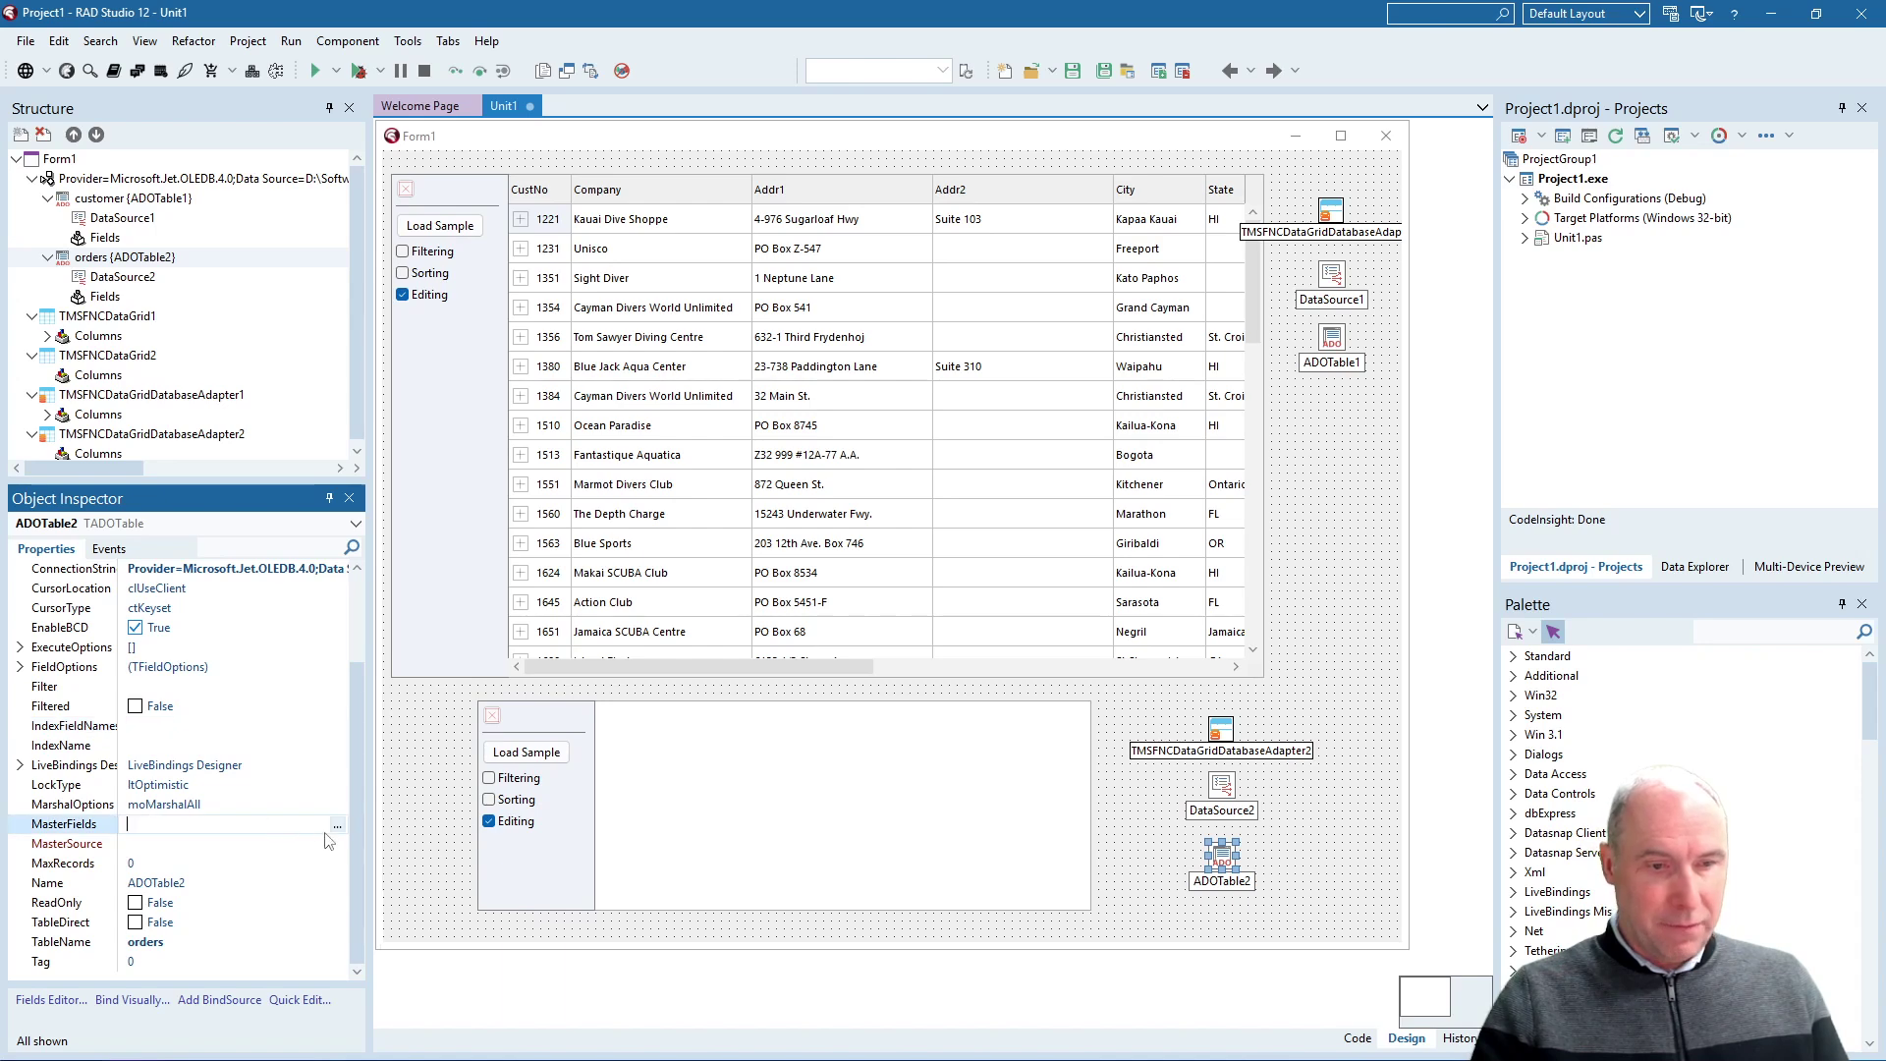
# Set ADOTable2's MasterSource to DataSource1 and link master CustNo to detail CustNo.
pyautogui.click(221, 843)
pyautogui.click(339, 843)
pyautogui.click(207, 867)
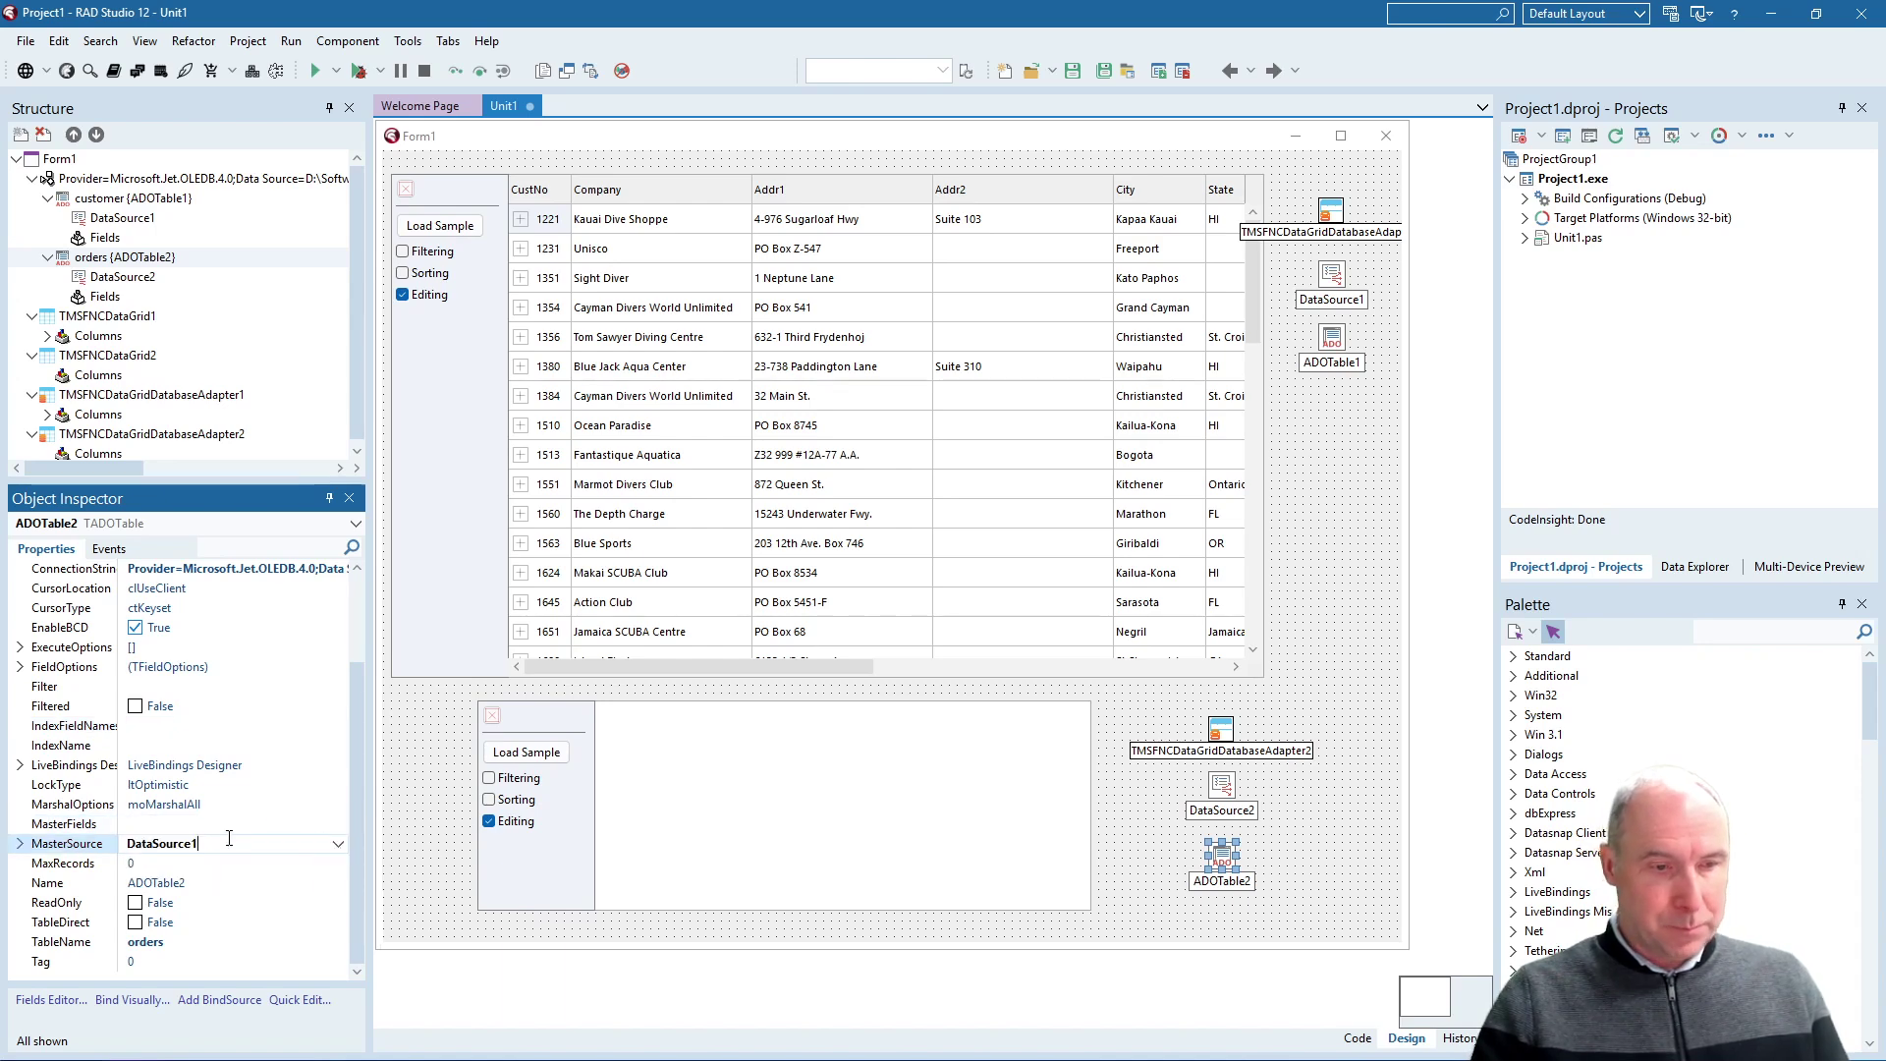
pyautogui.click(236, 824)
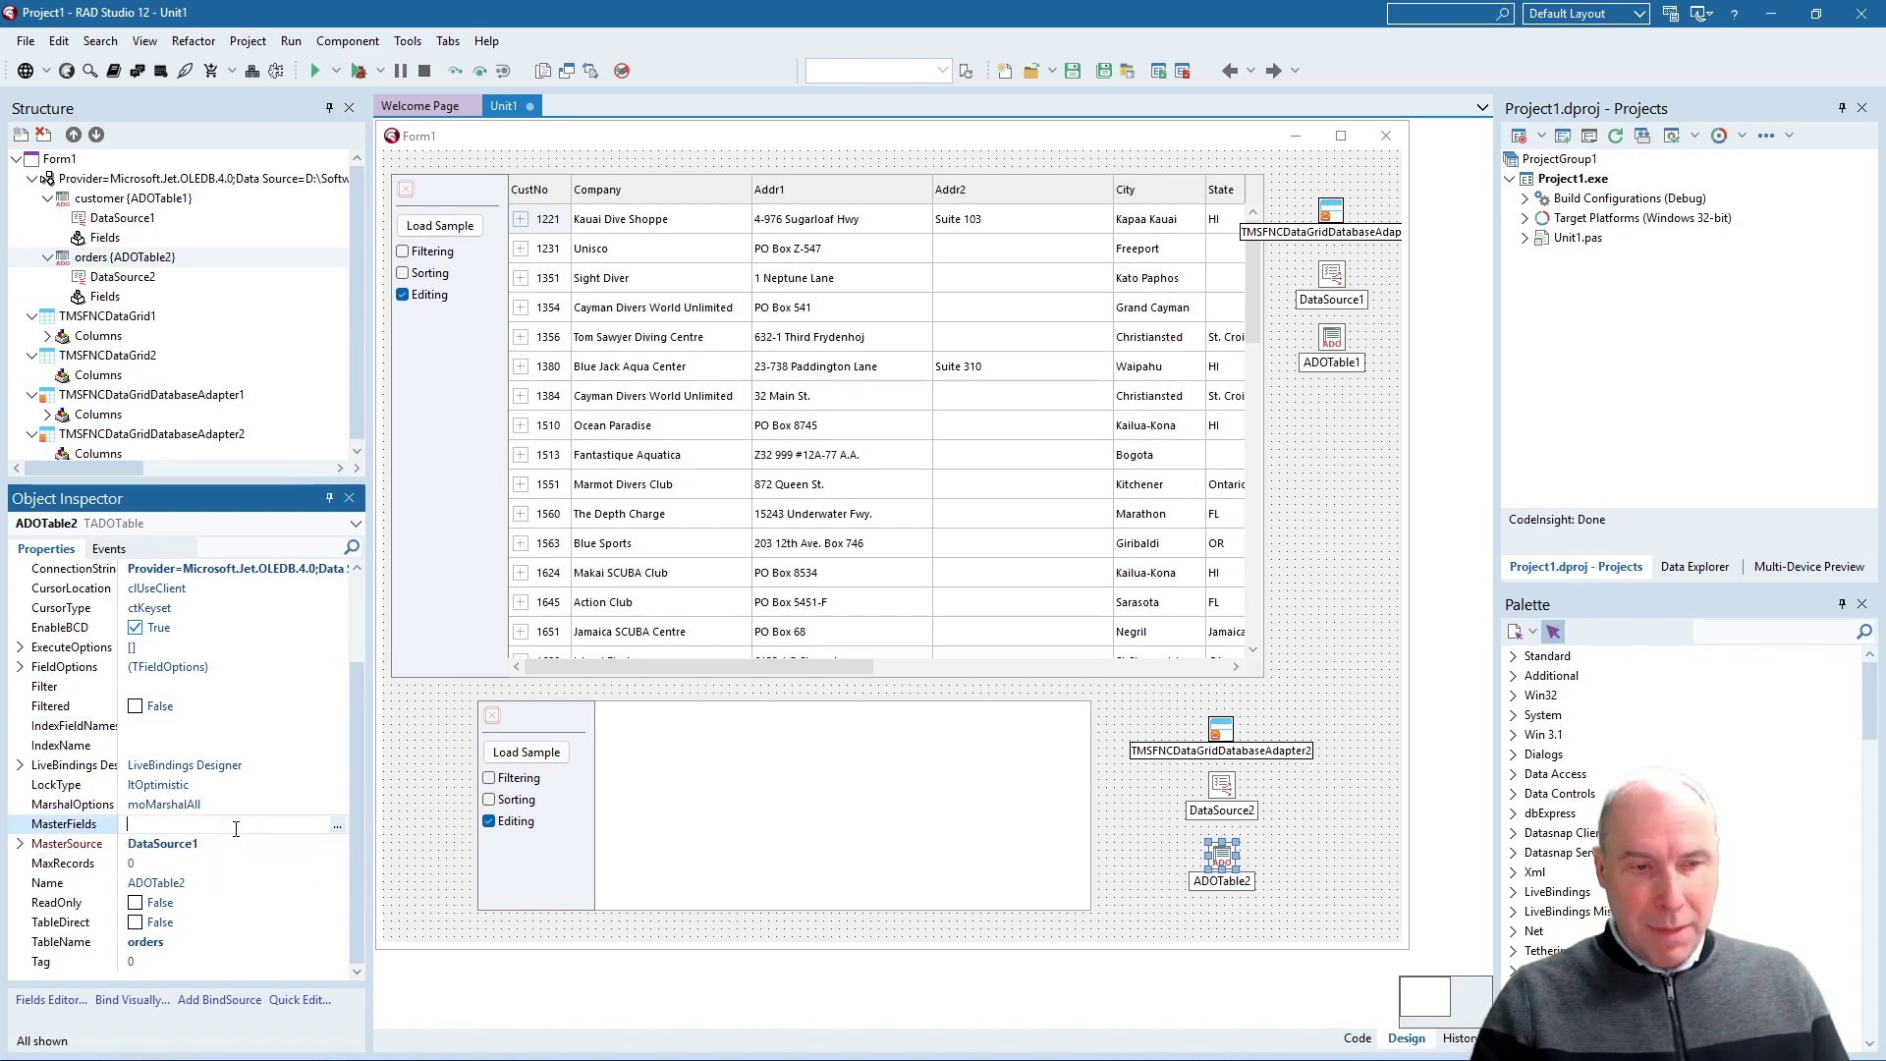
pyautogui.click(339, 826)
pyautogui.click(793, 384)
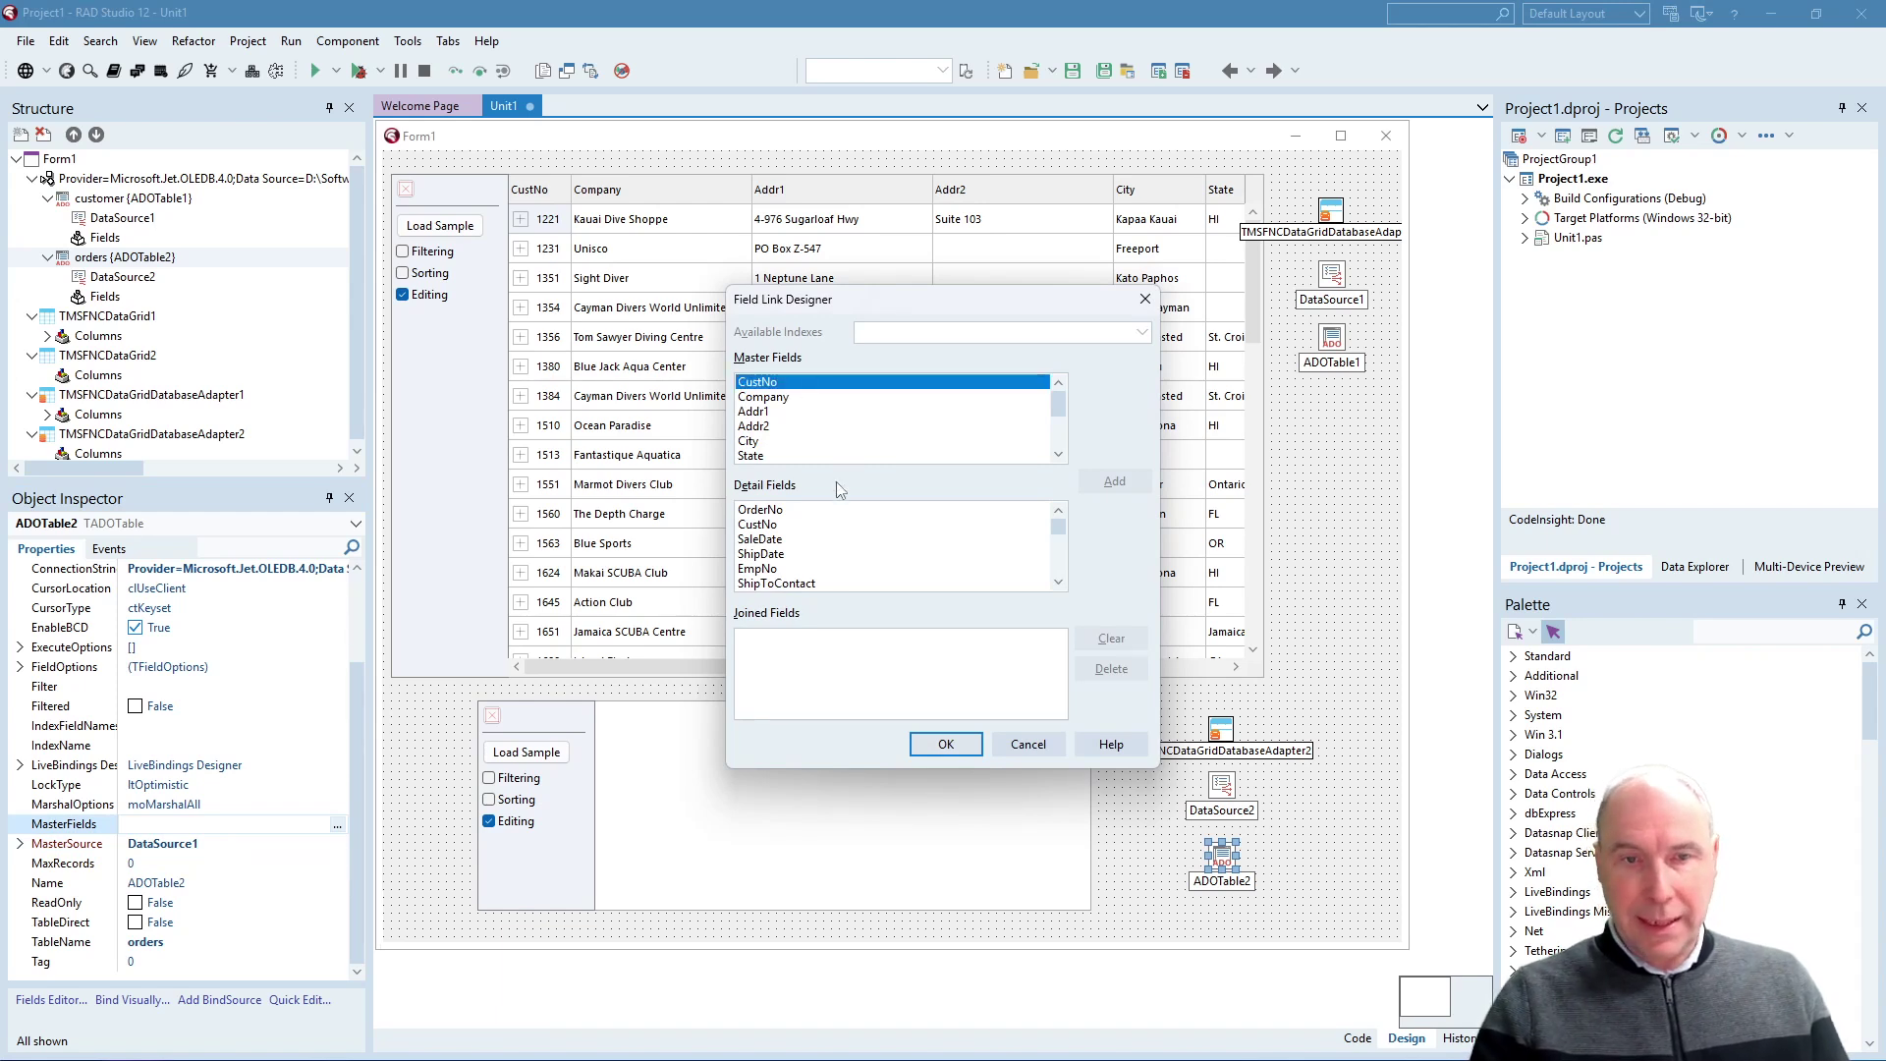
pyautogui.click(767, 526)
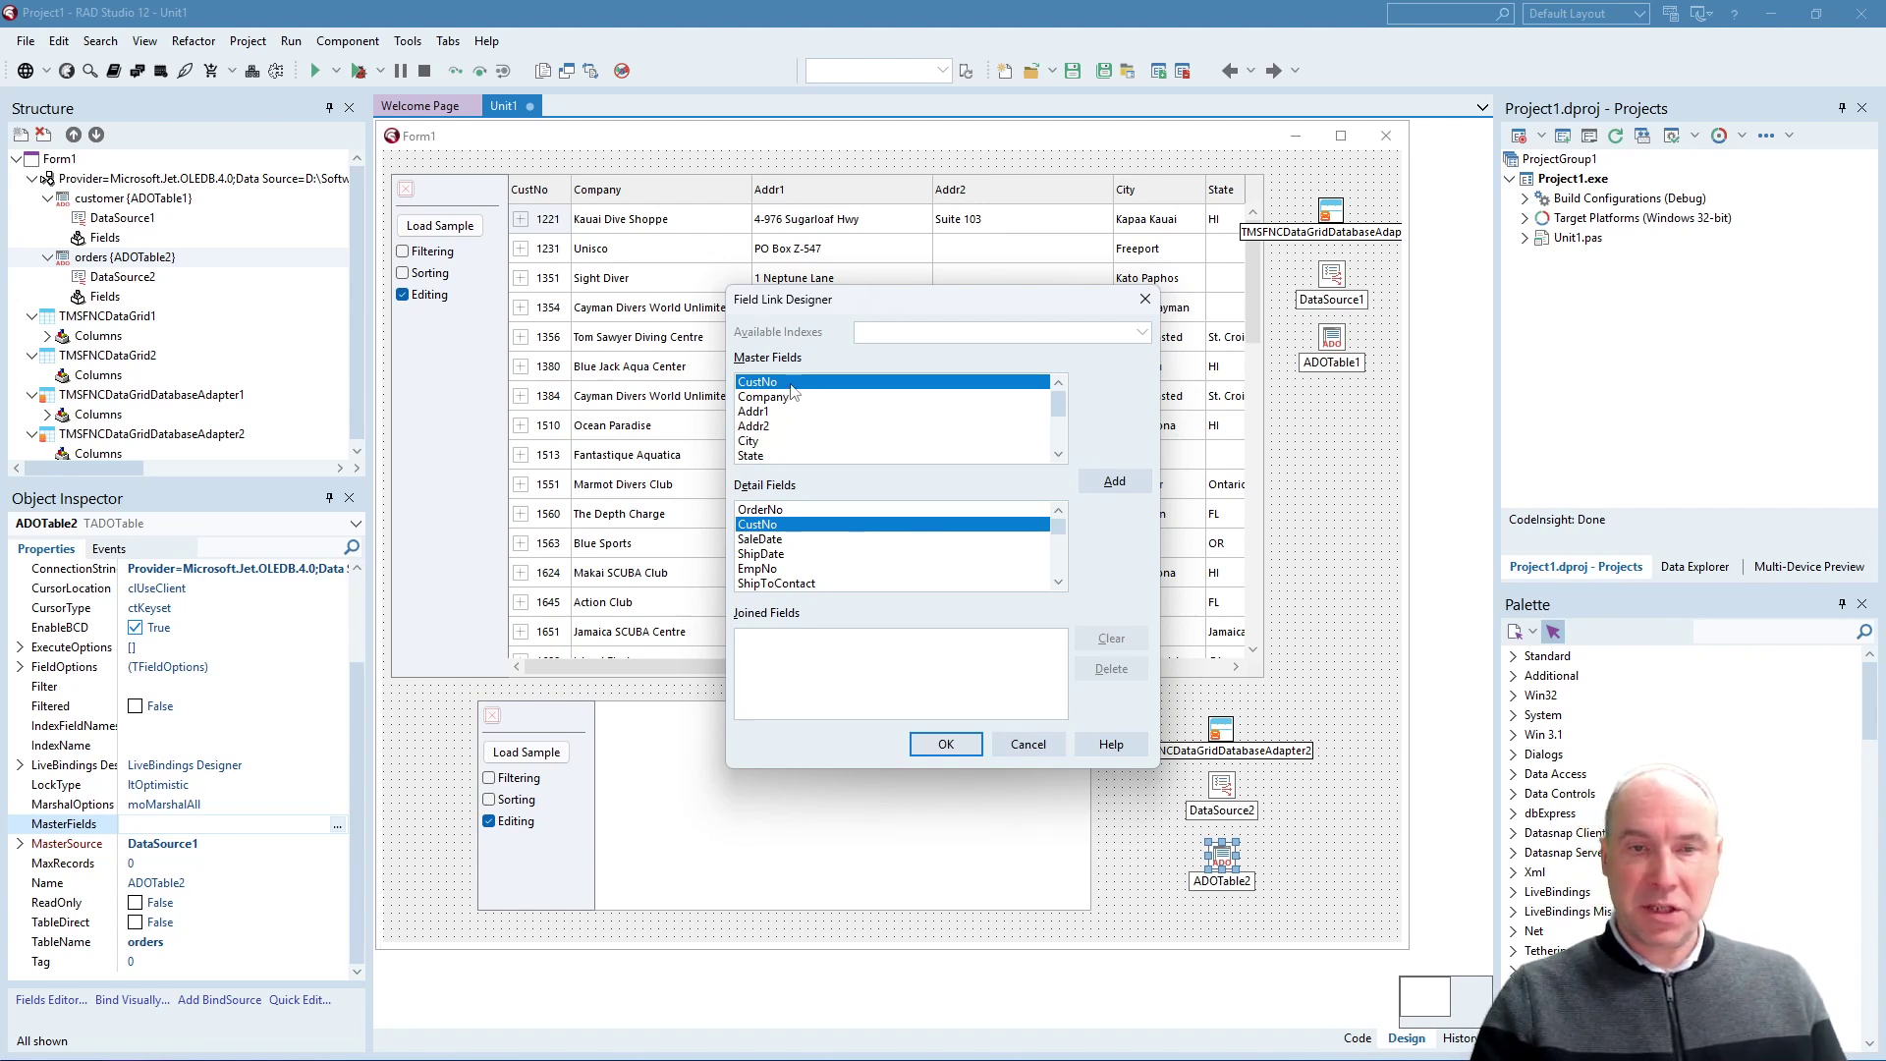
pyautogui.click(1115, 483)
# Accept the CustNo field link and set ADOTable2 Active to True to load order rows.
pyautogui.click(944, 745)
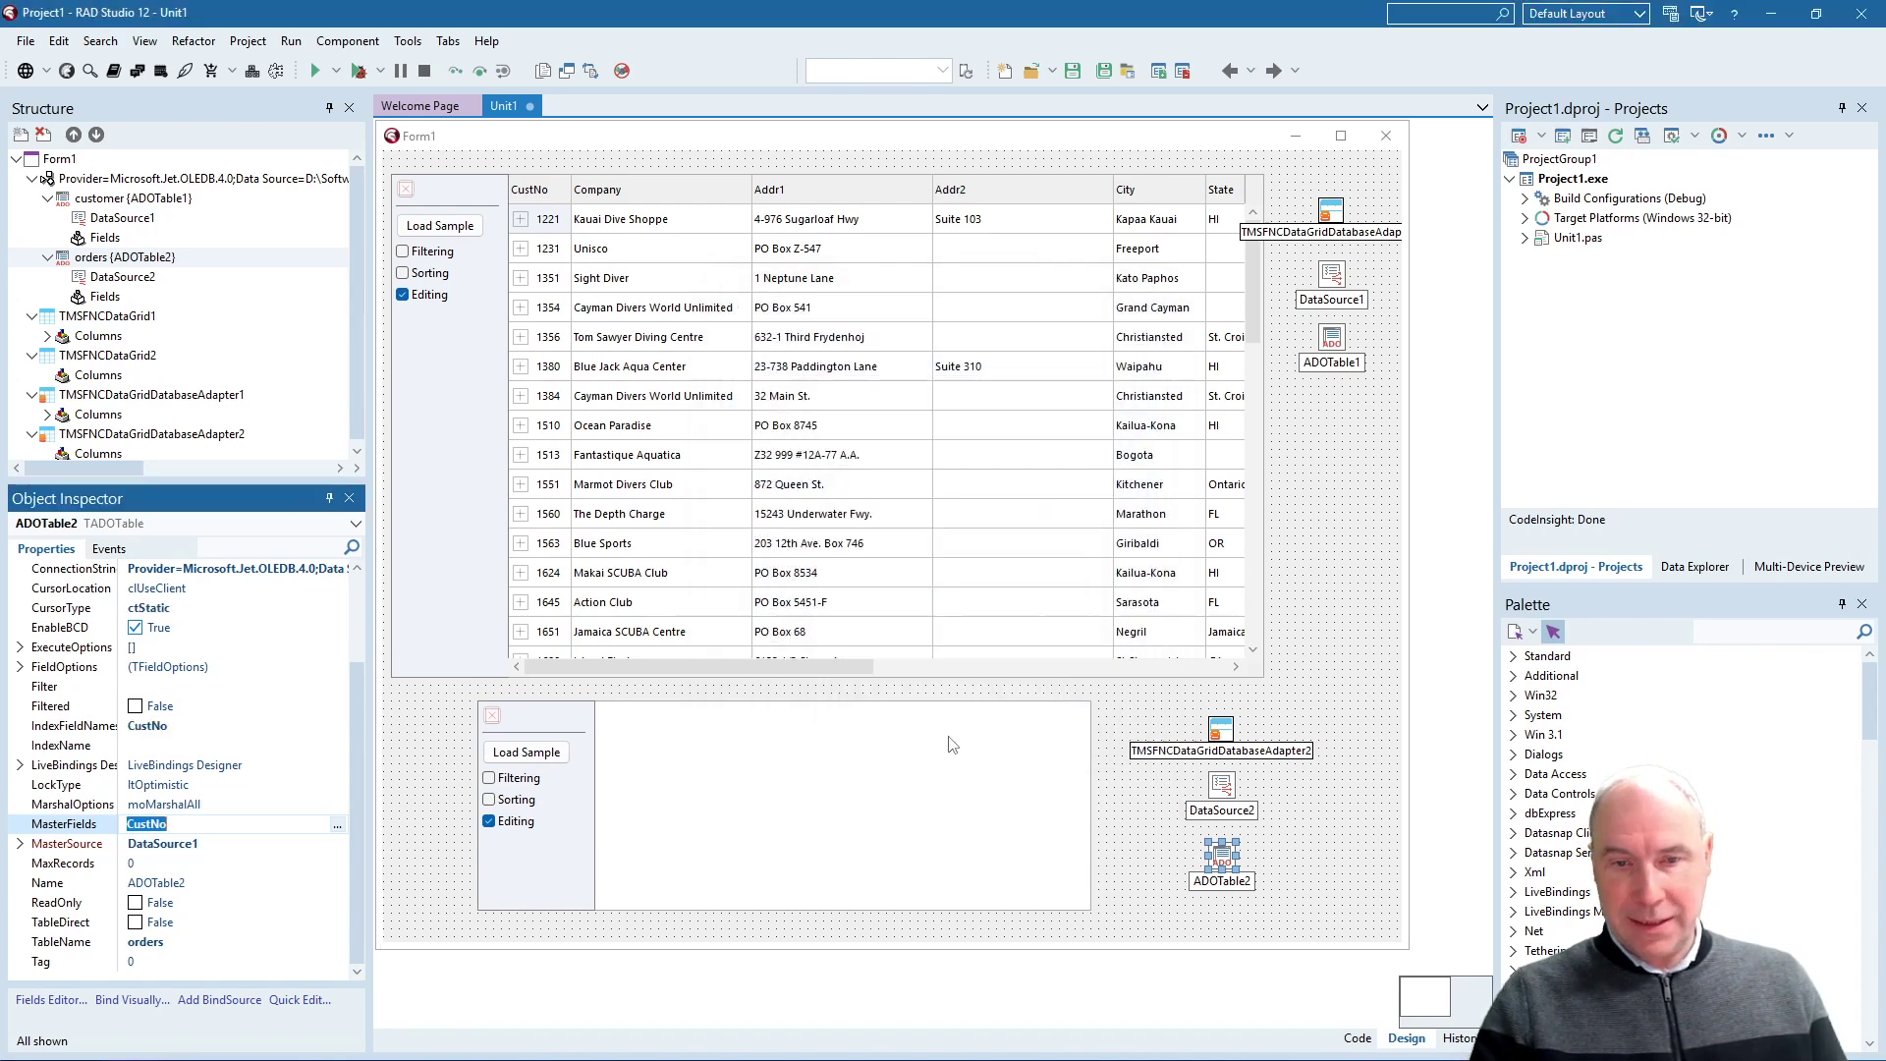
pyautogui.click(1223, 748)
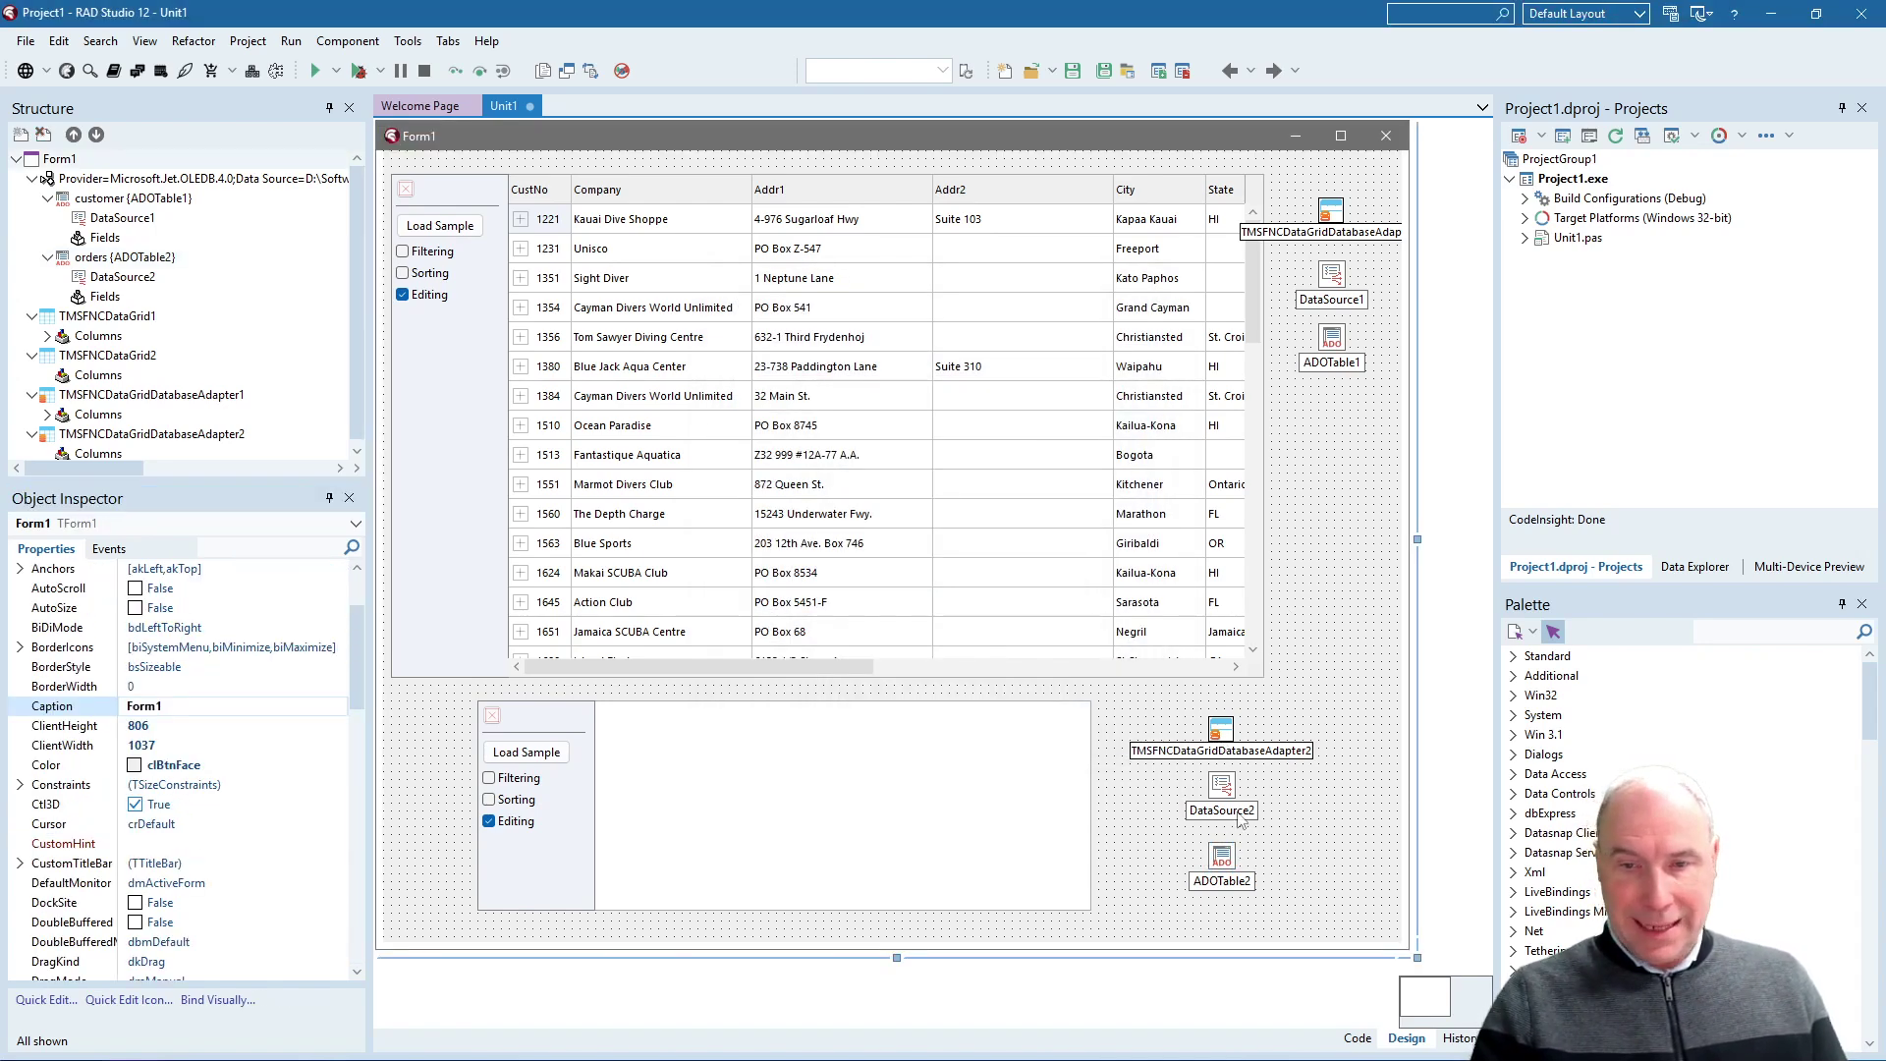
pyautogui.click(1220, 858)
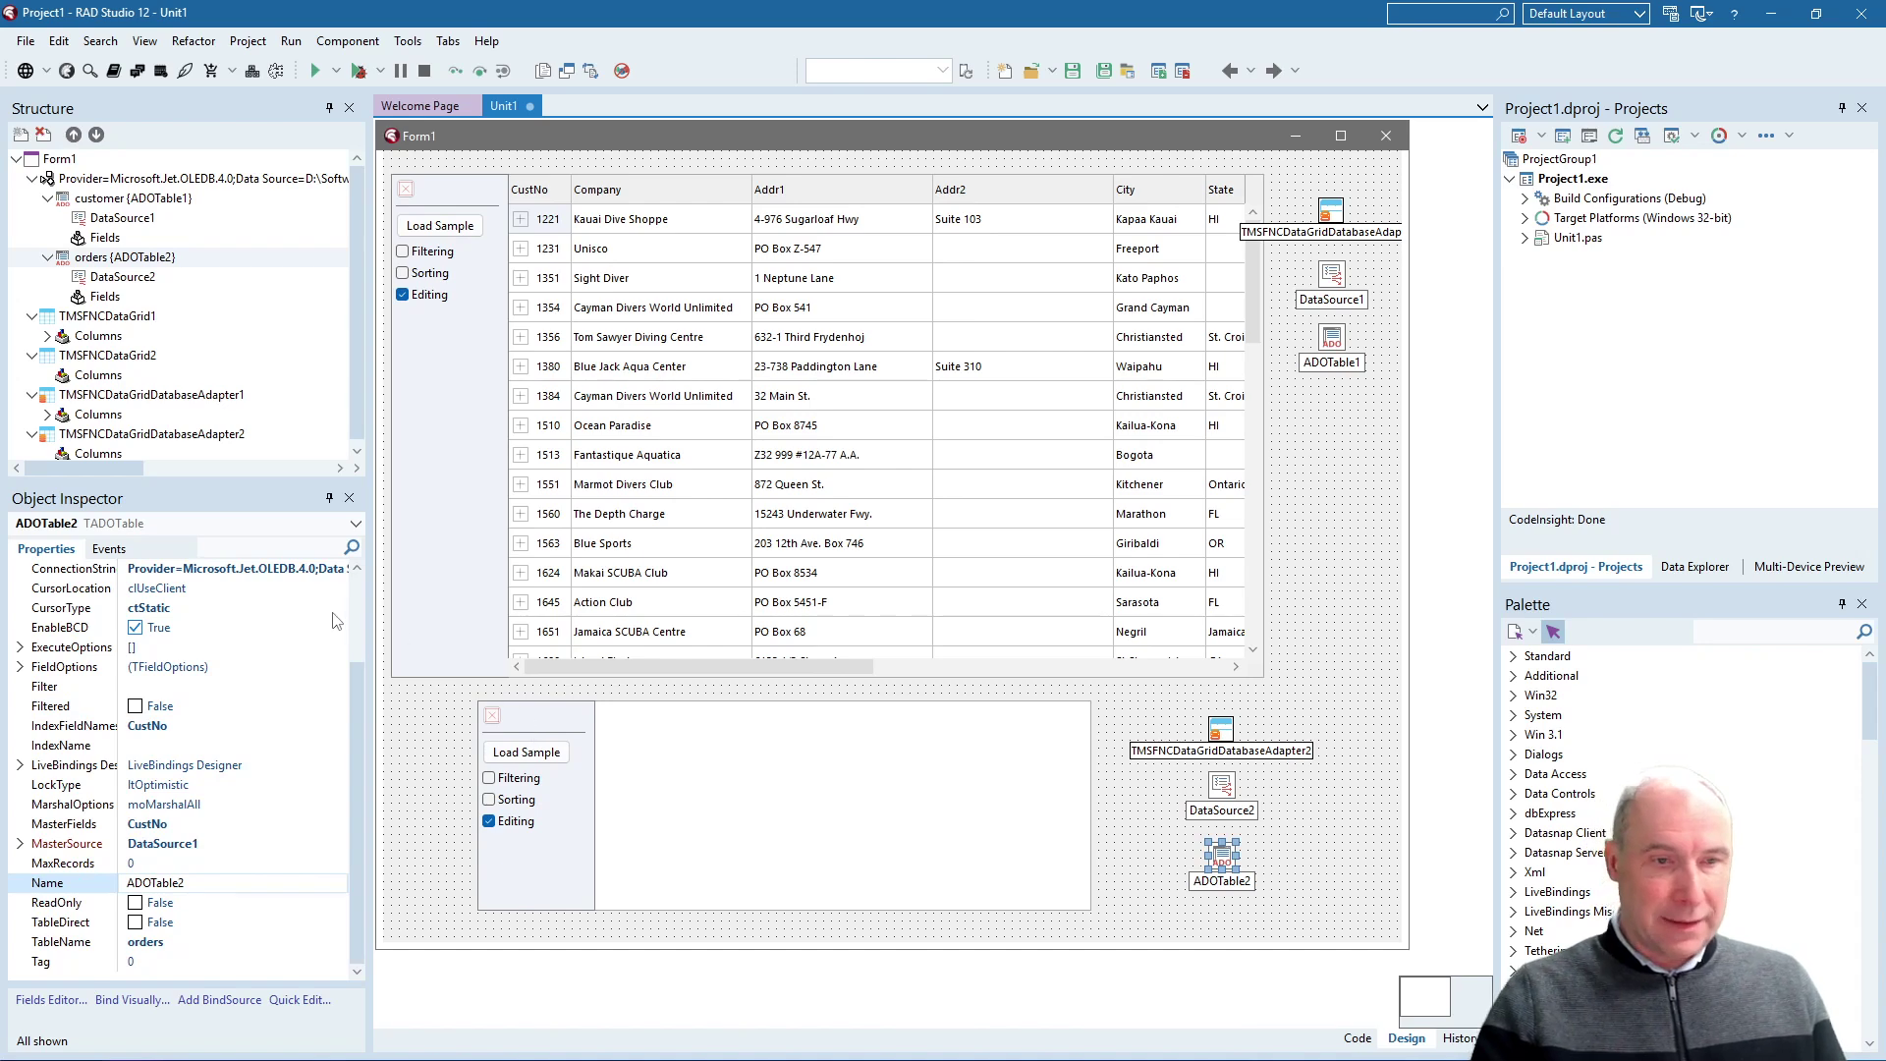
pyautogui.scroll(3, 302, 637)
pyautogui.click(136, 570)
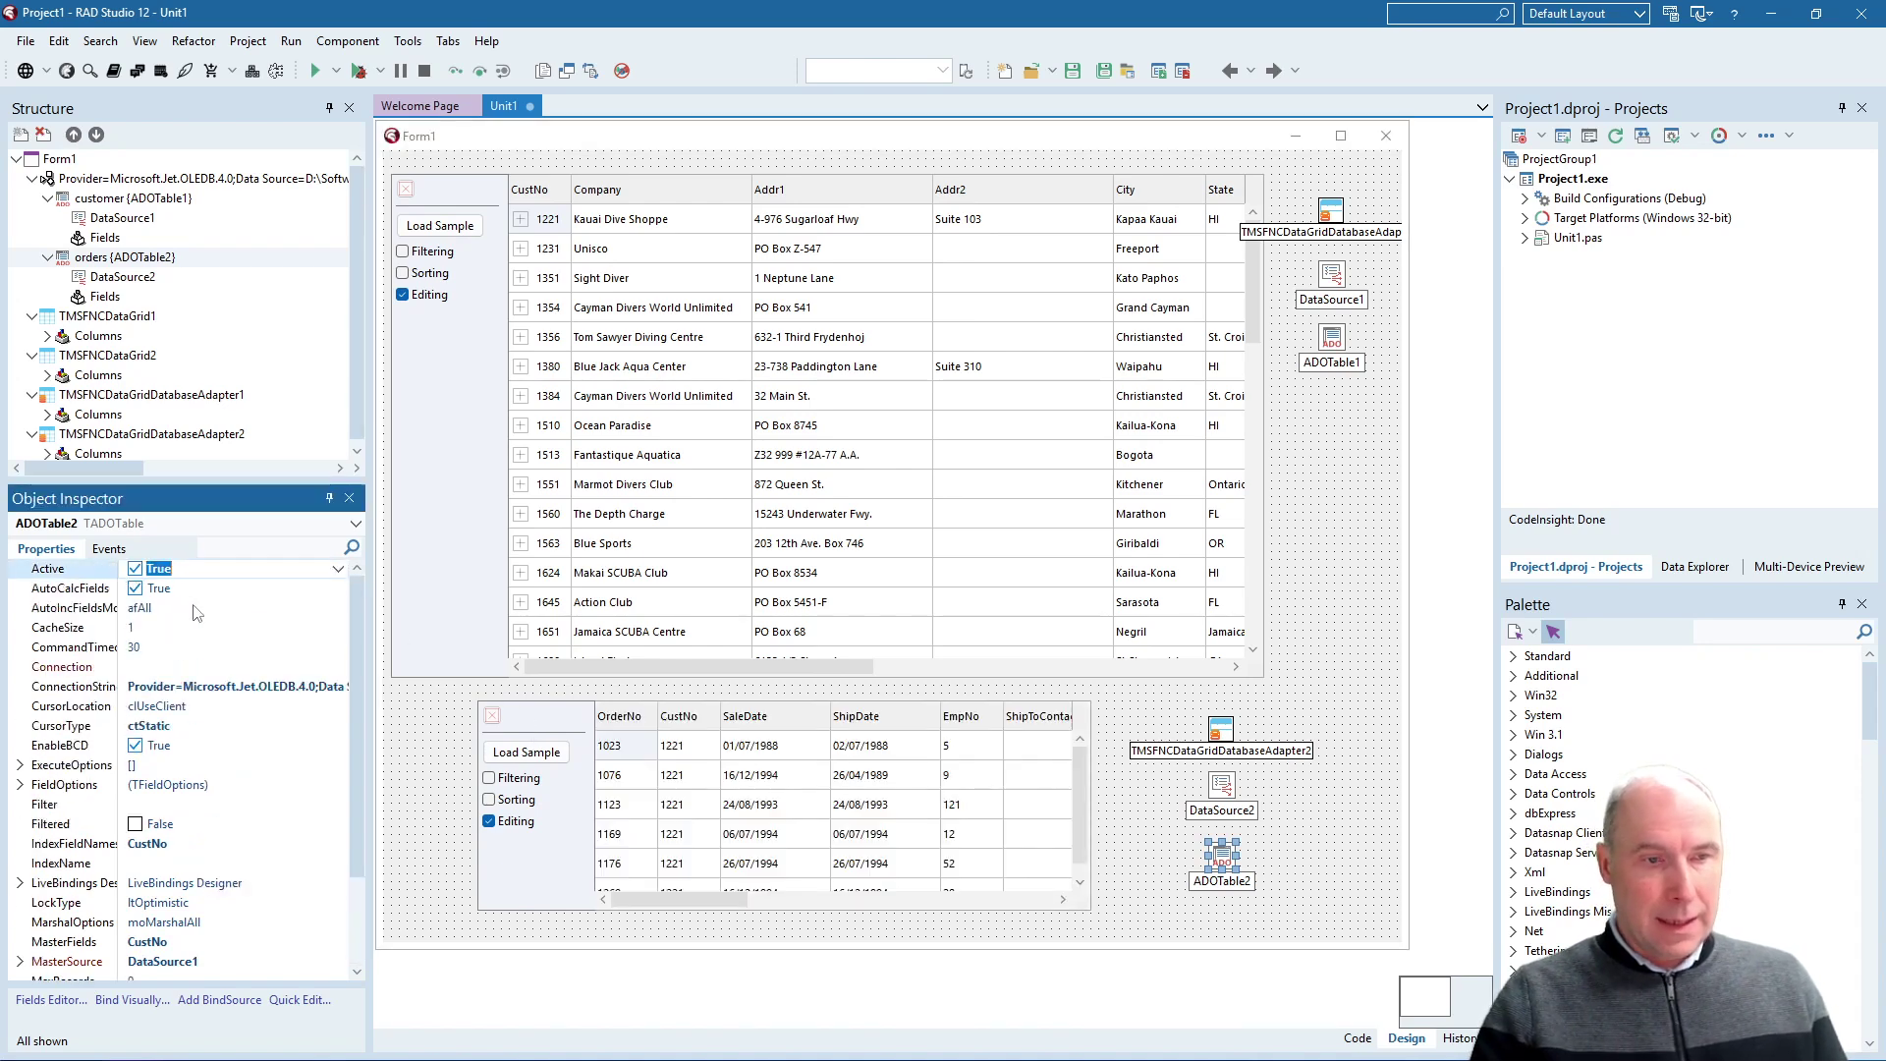
pyautogui.click(1132, 838)
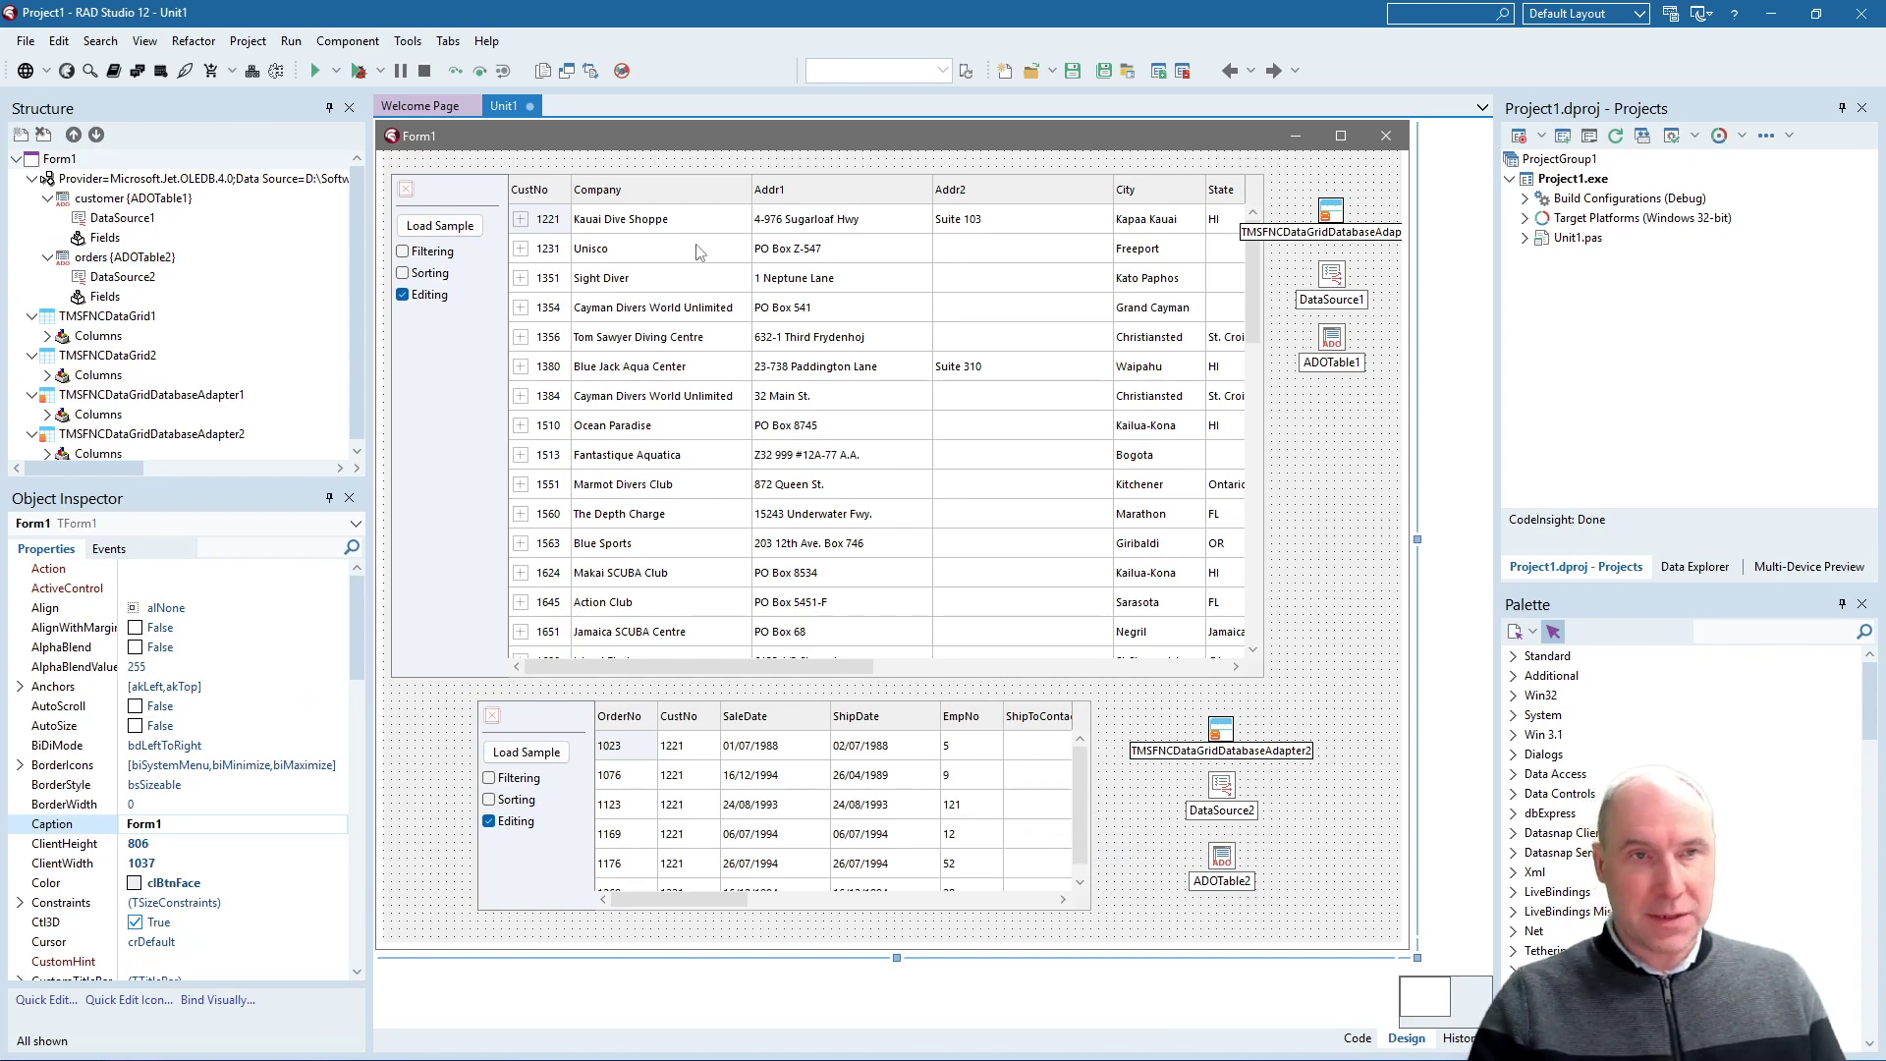
# Run the app, move its window up, and expand customer 1231 Unisco's orders.
pyautogui.click(360, 70)
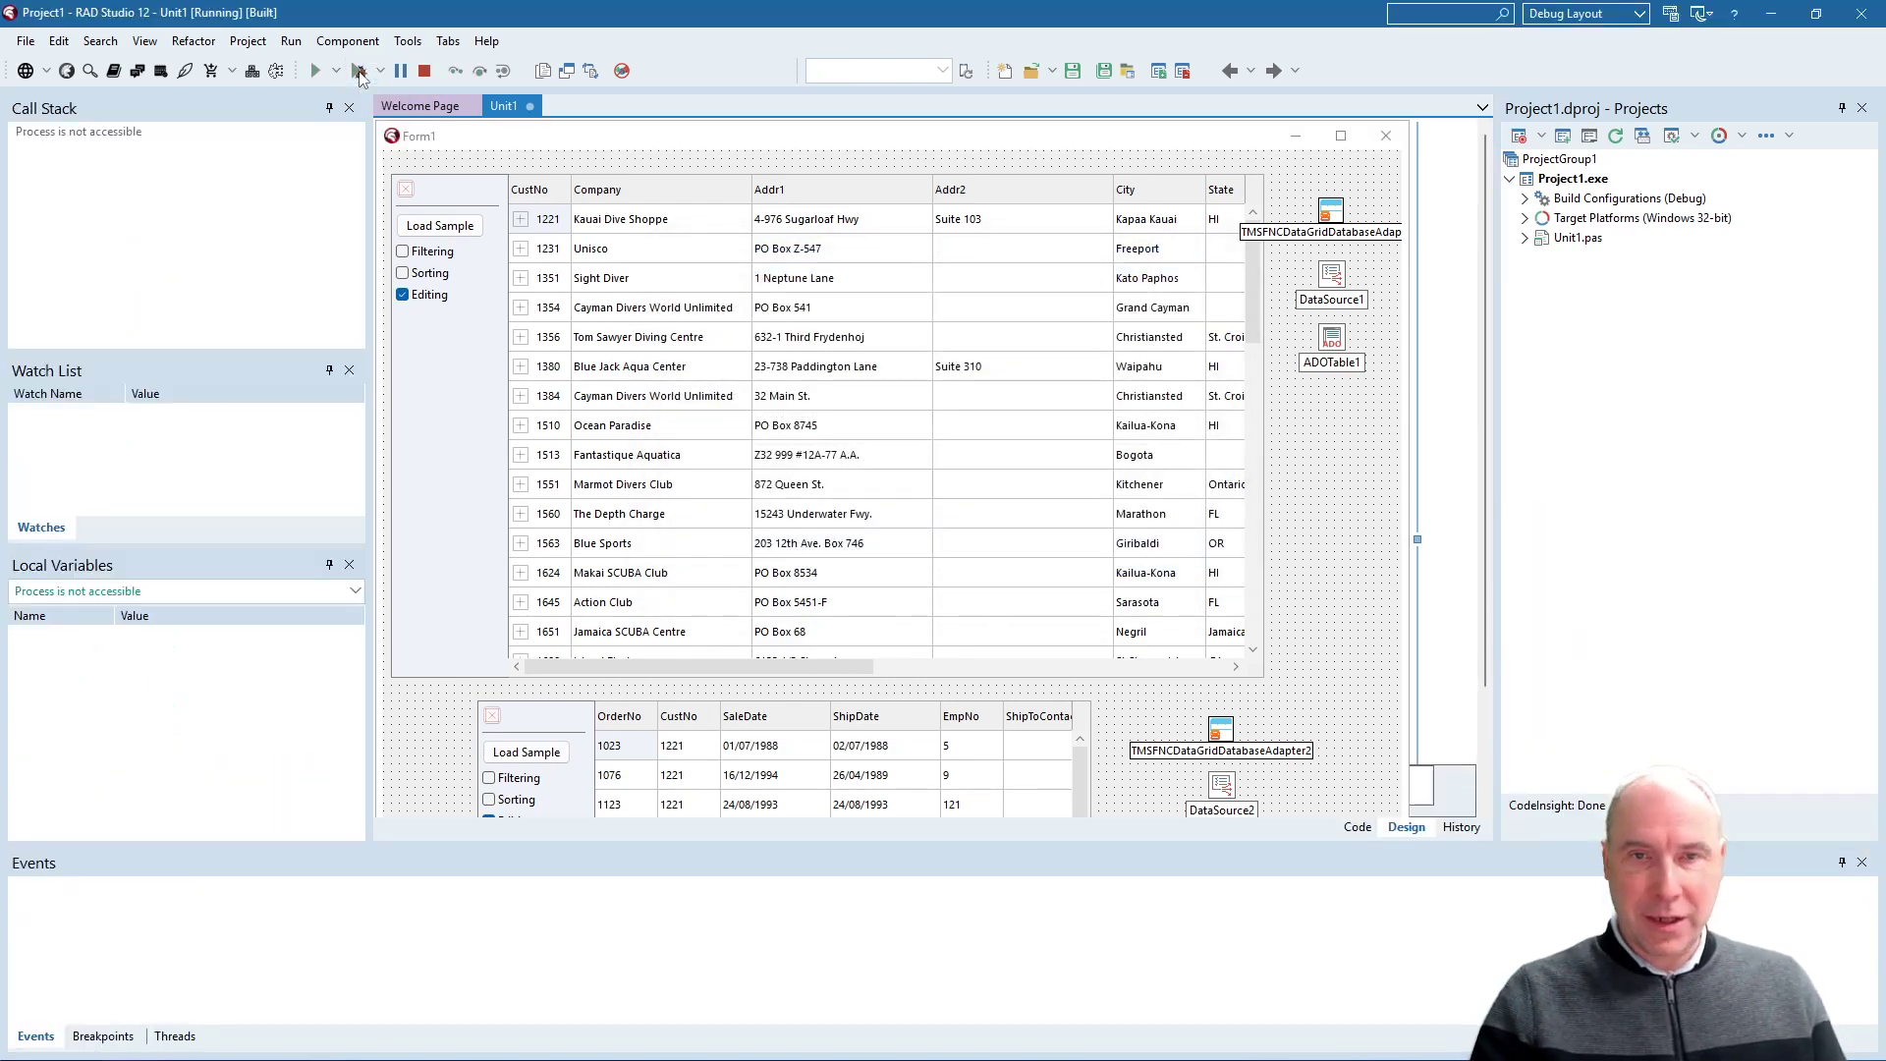
pyautogui.moveTo(597, 251); pyautogui.dragTo(843, 152)
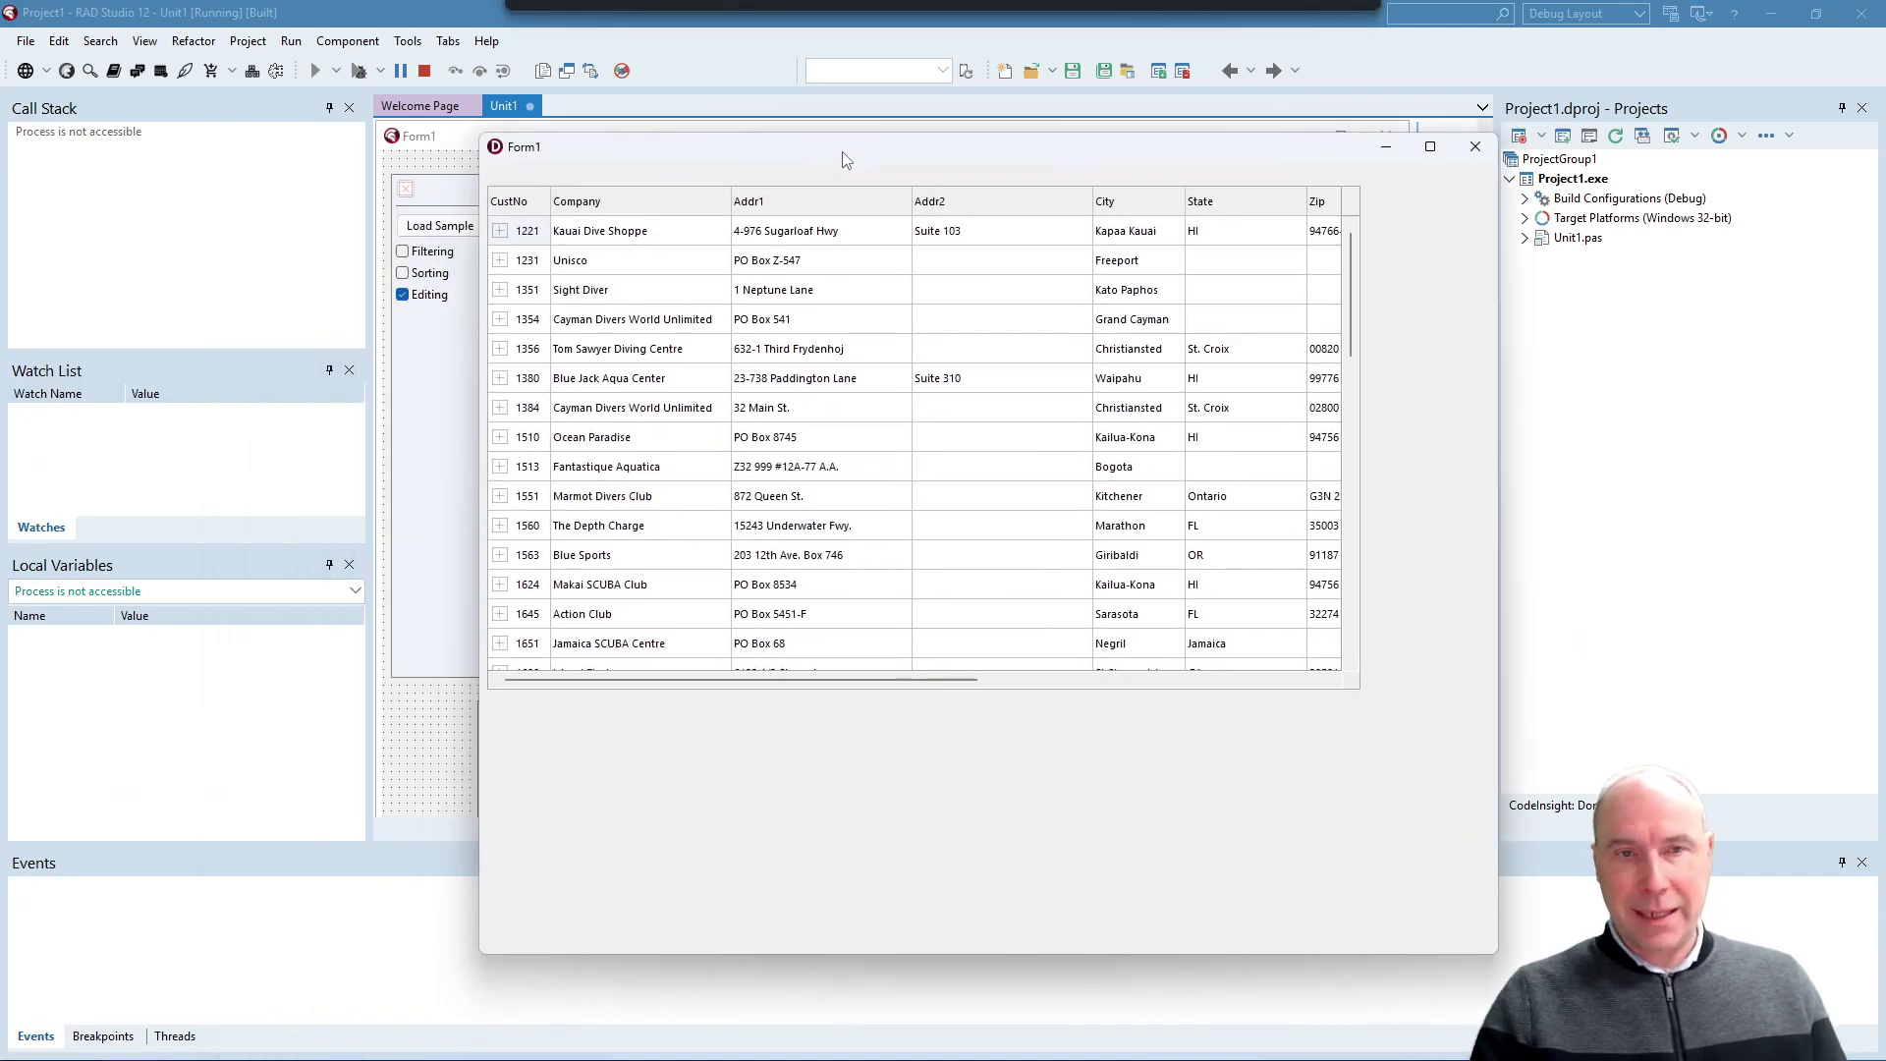
pyautogui.scroll(-10, 855, 428)
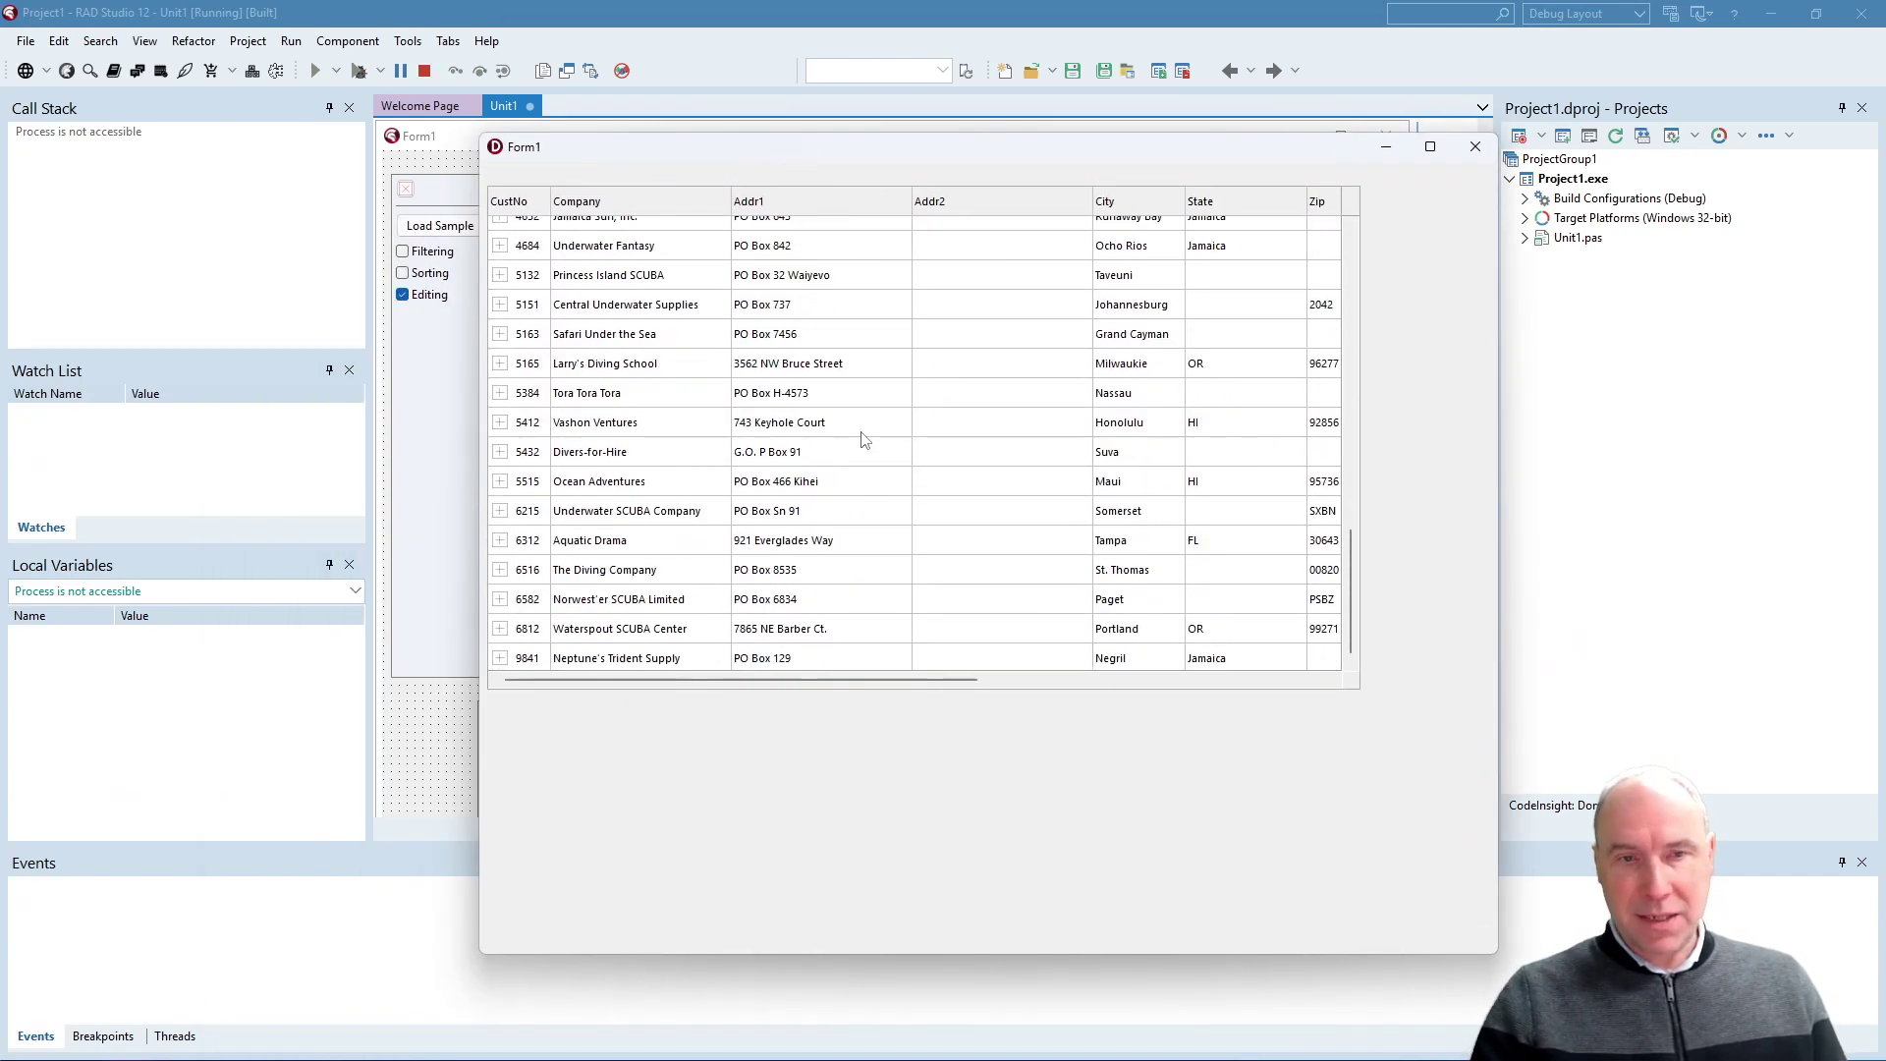
pyautogui.scroll(10, 855, 427)
pyautogui.click(648, 260)
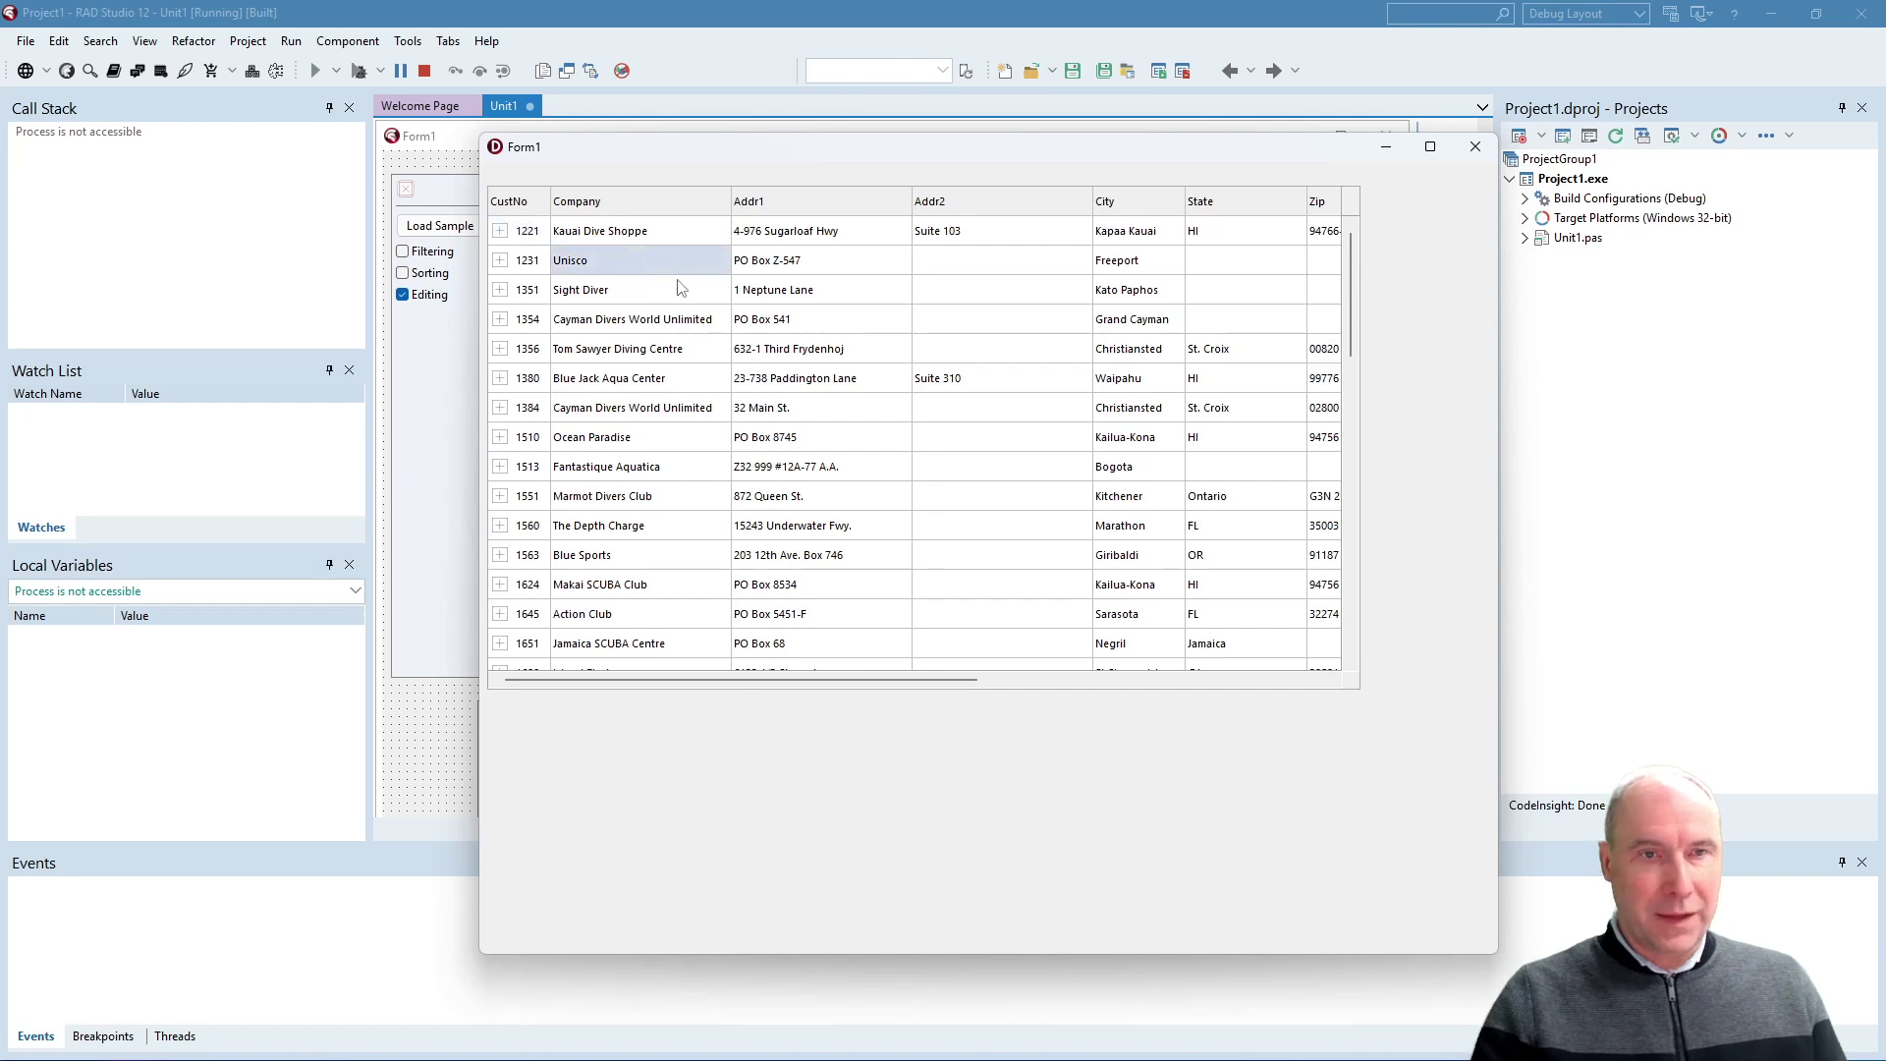
pyautogui.click(503, 261)
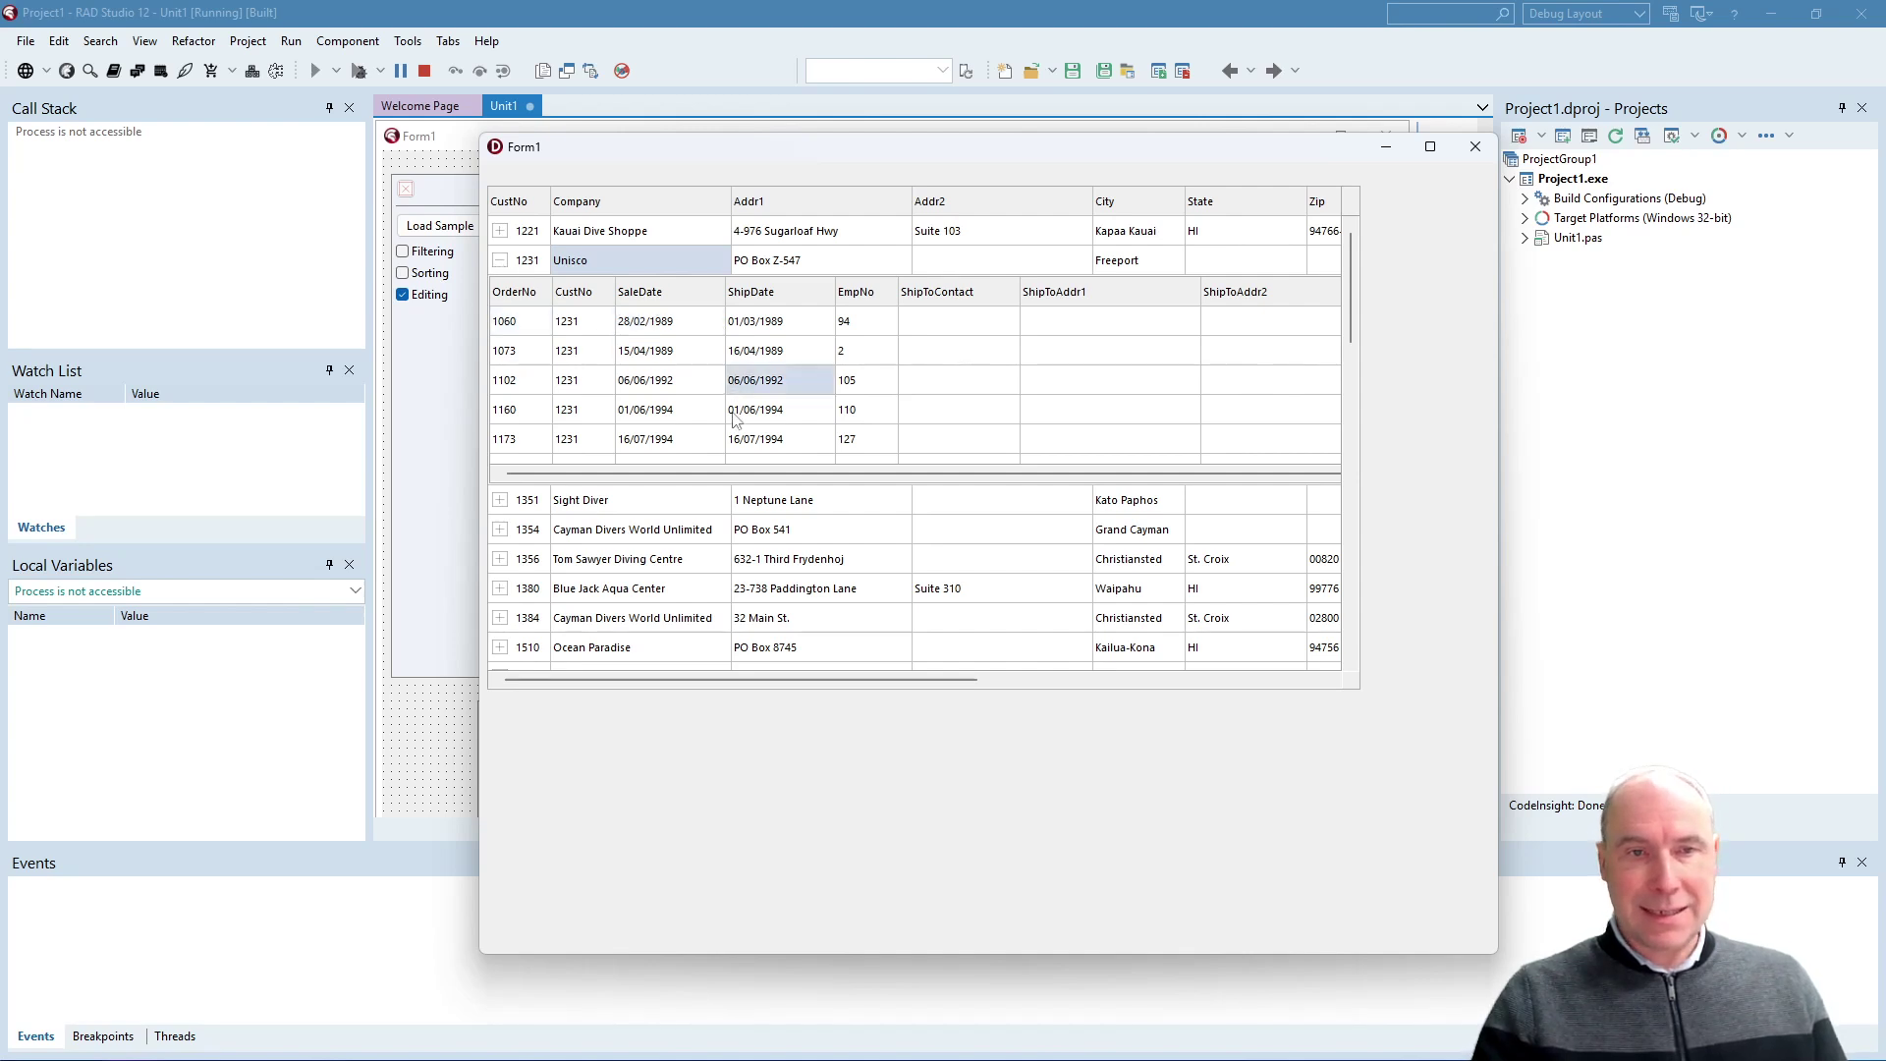
# Collapse customer 1231, then expand customers 1384, 1351 and 1221 to view their orders.
pyautogui.click(501, 260)
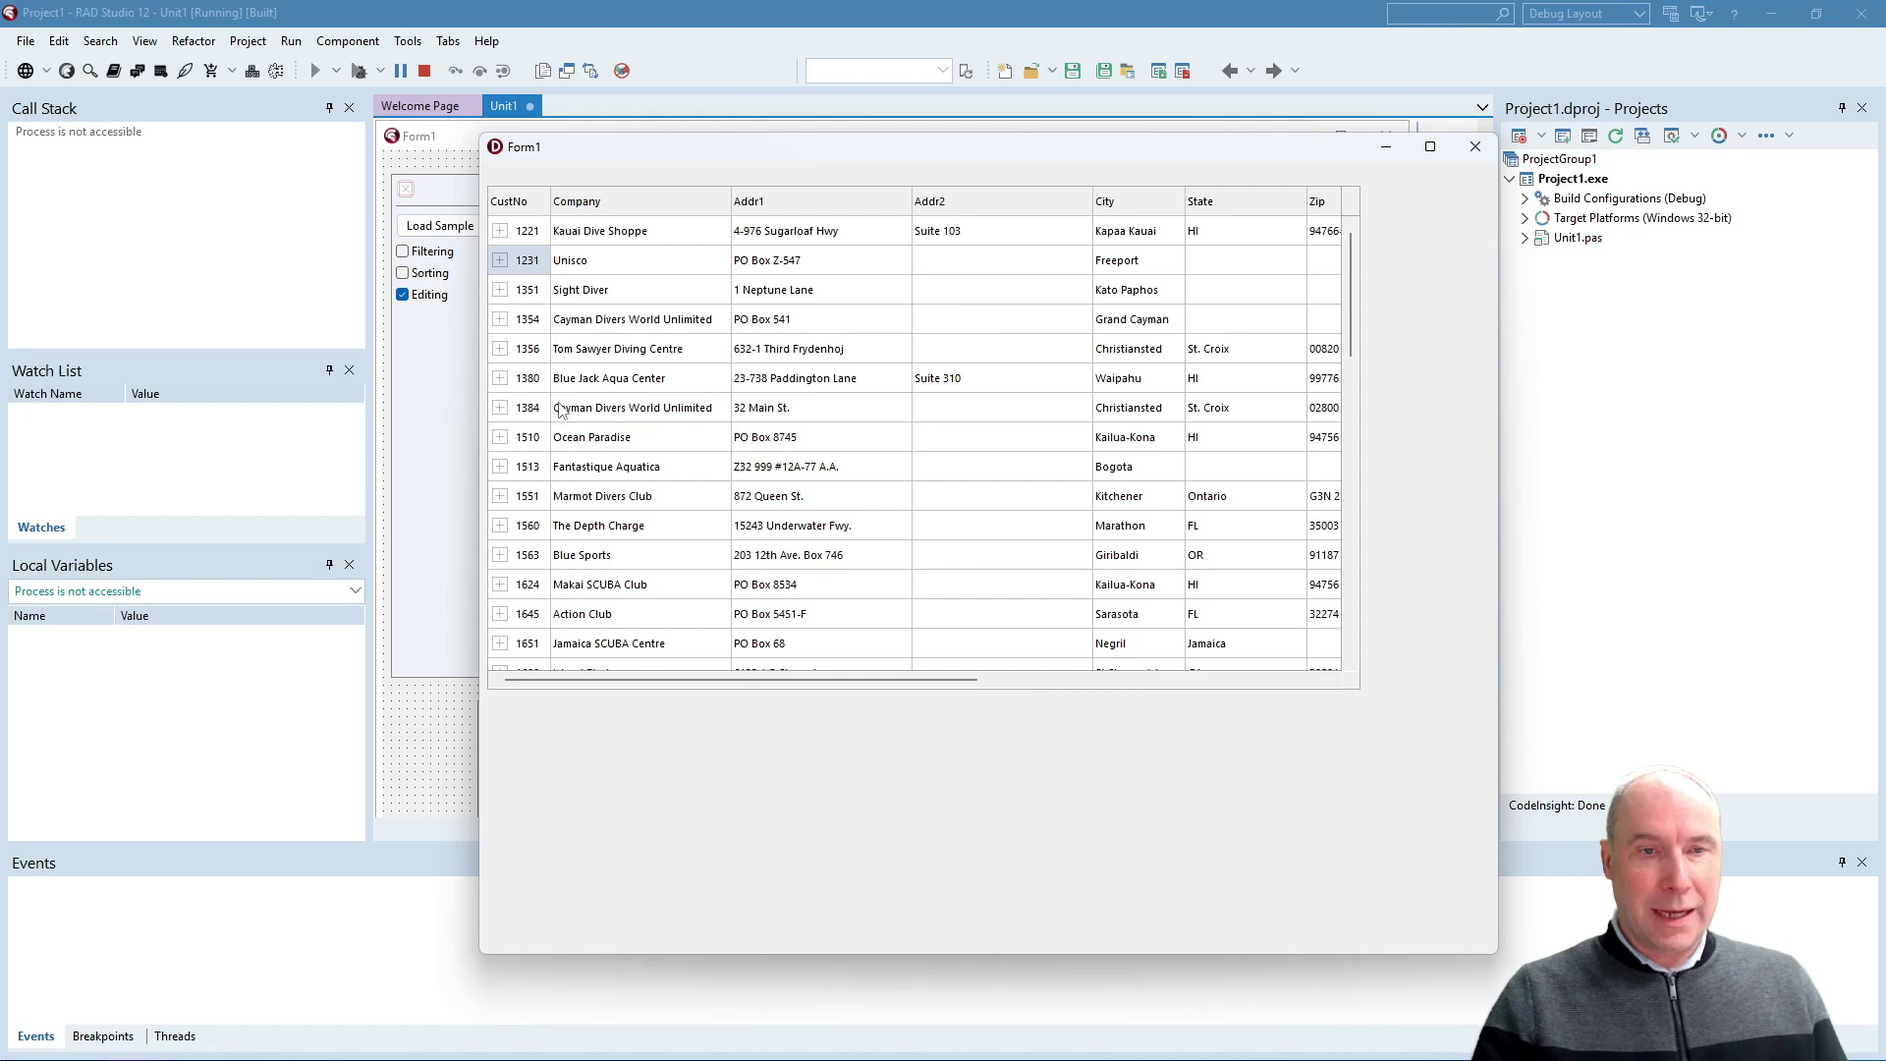
pyautogui.click(500, 407)
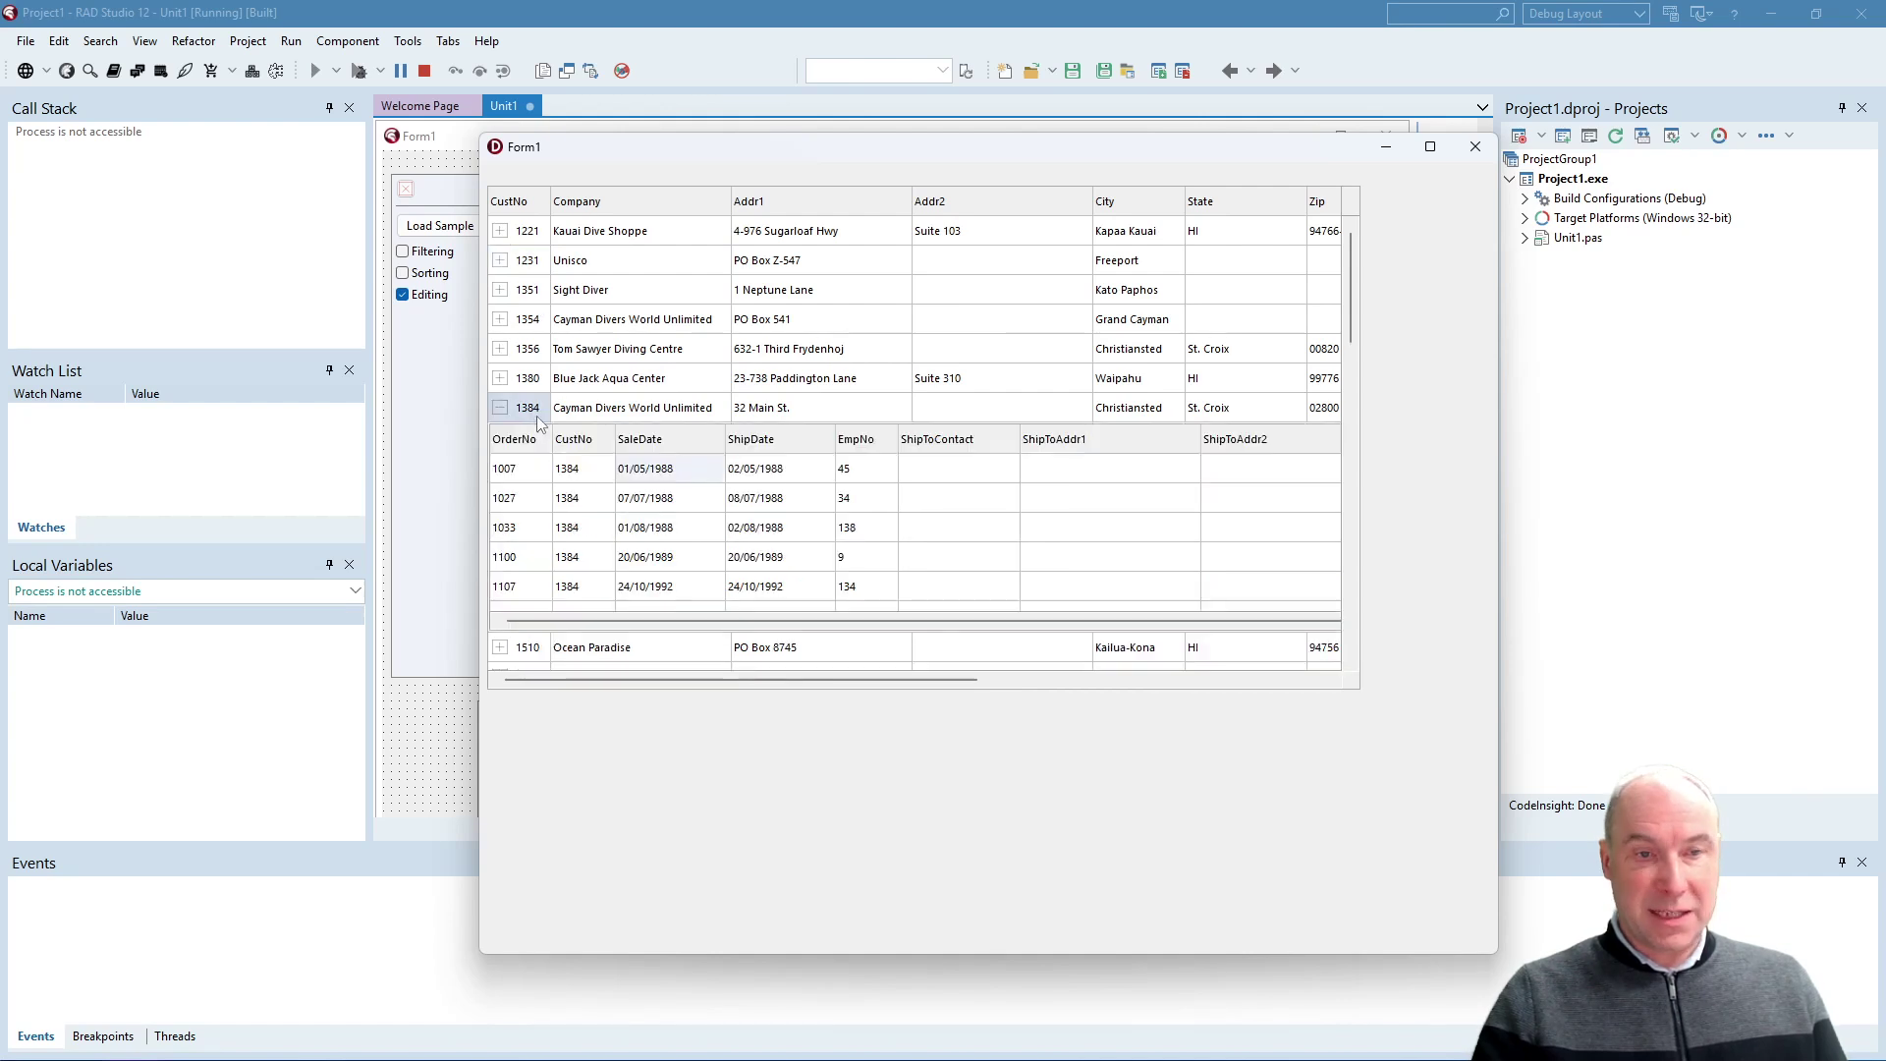
pyautogui.click(500, 291)
pyautogui.click(502, 230)
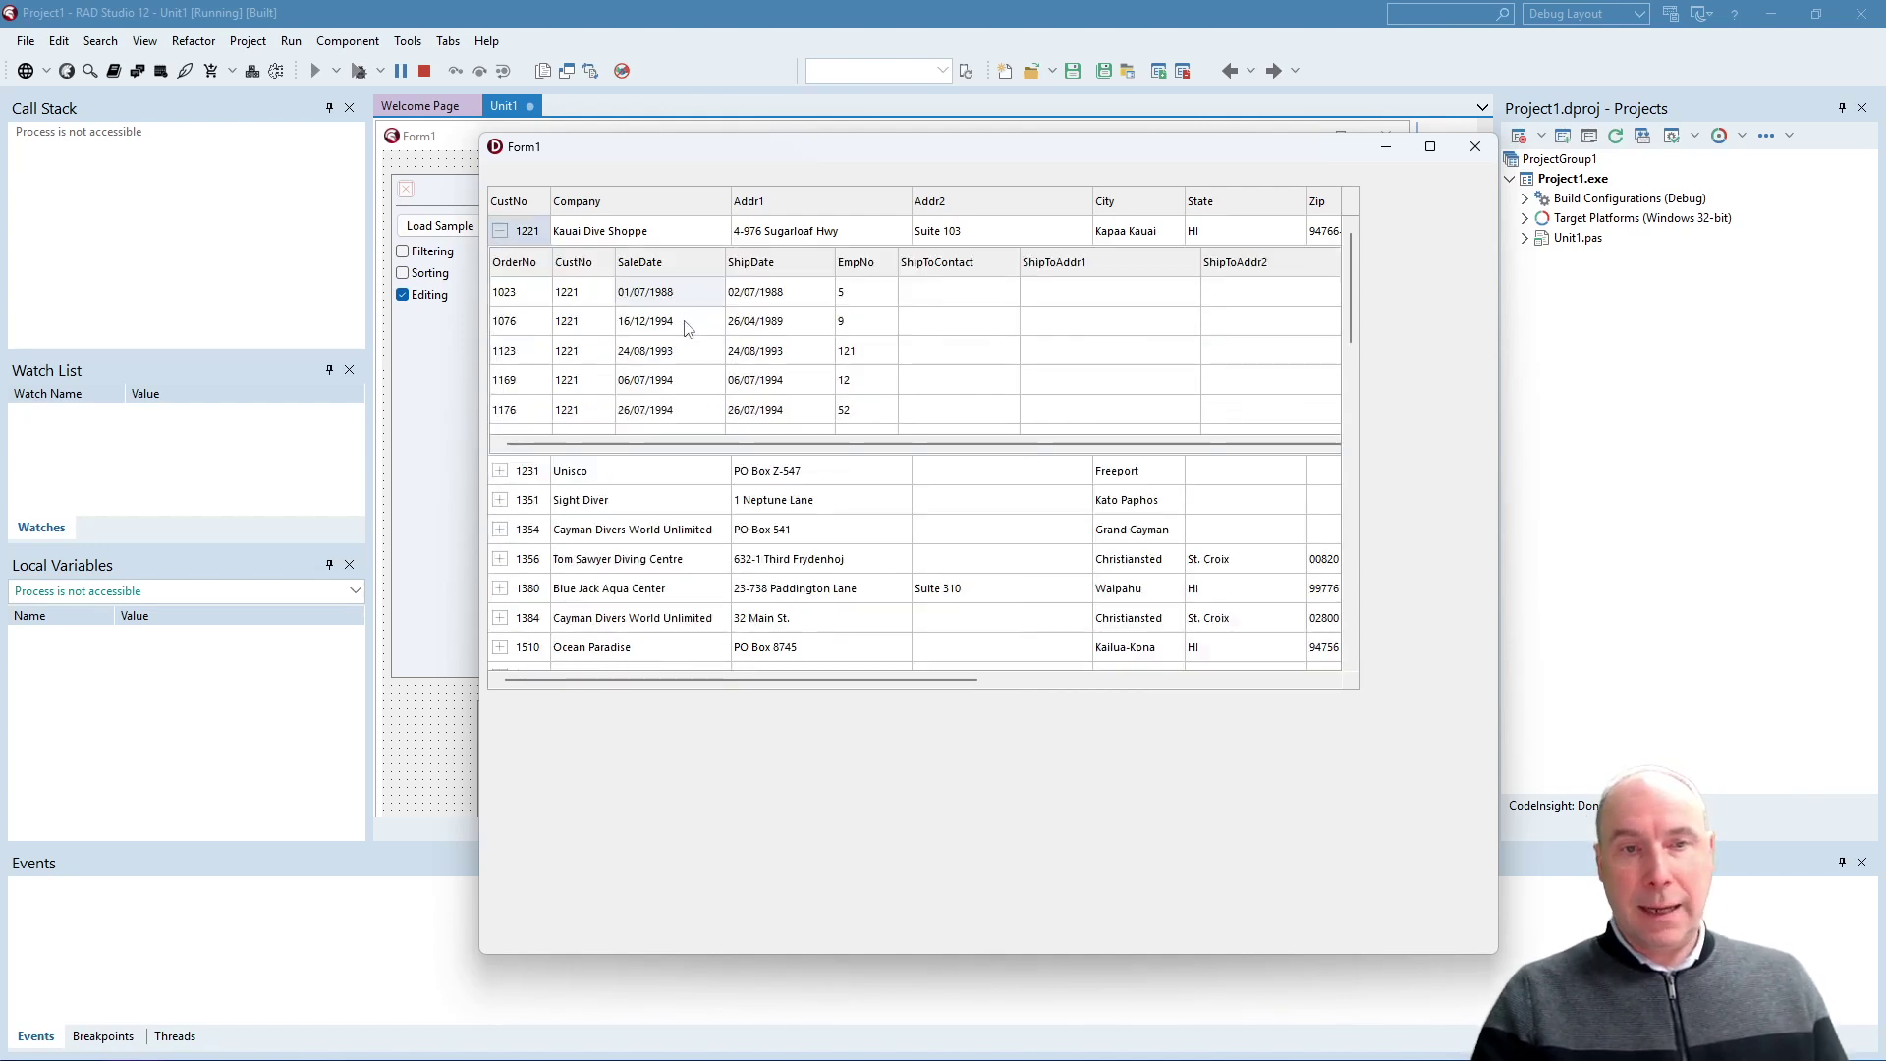
# Try in-grid editing on order SaleDate and ShipDate cells and customer 1221's Addr2.
pyautogui.click(649, 322)
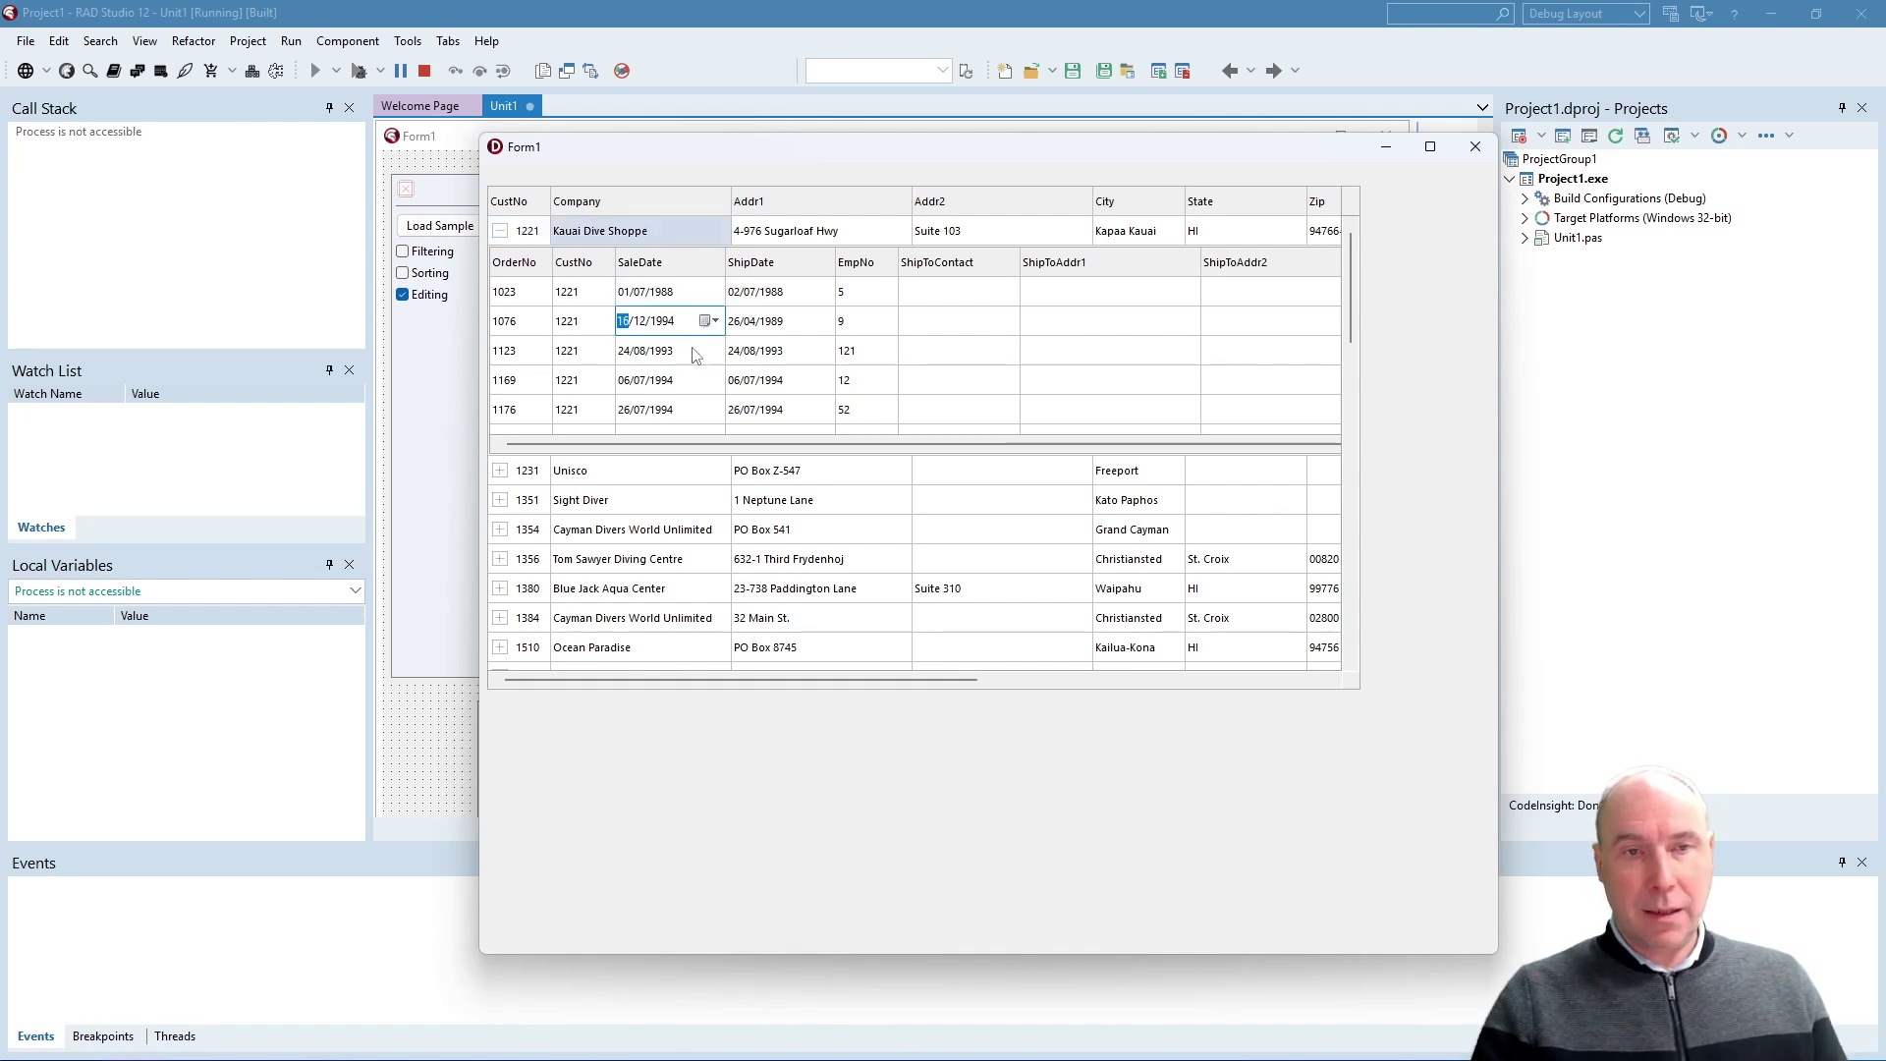
pyautogui.click(767, 321)
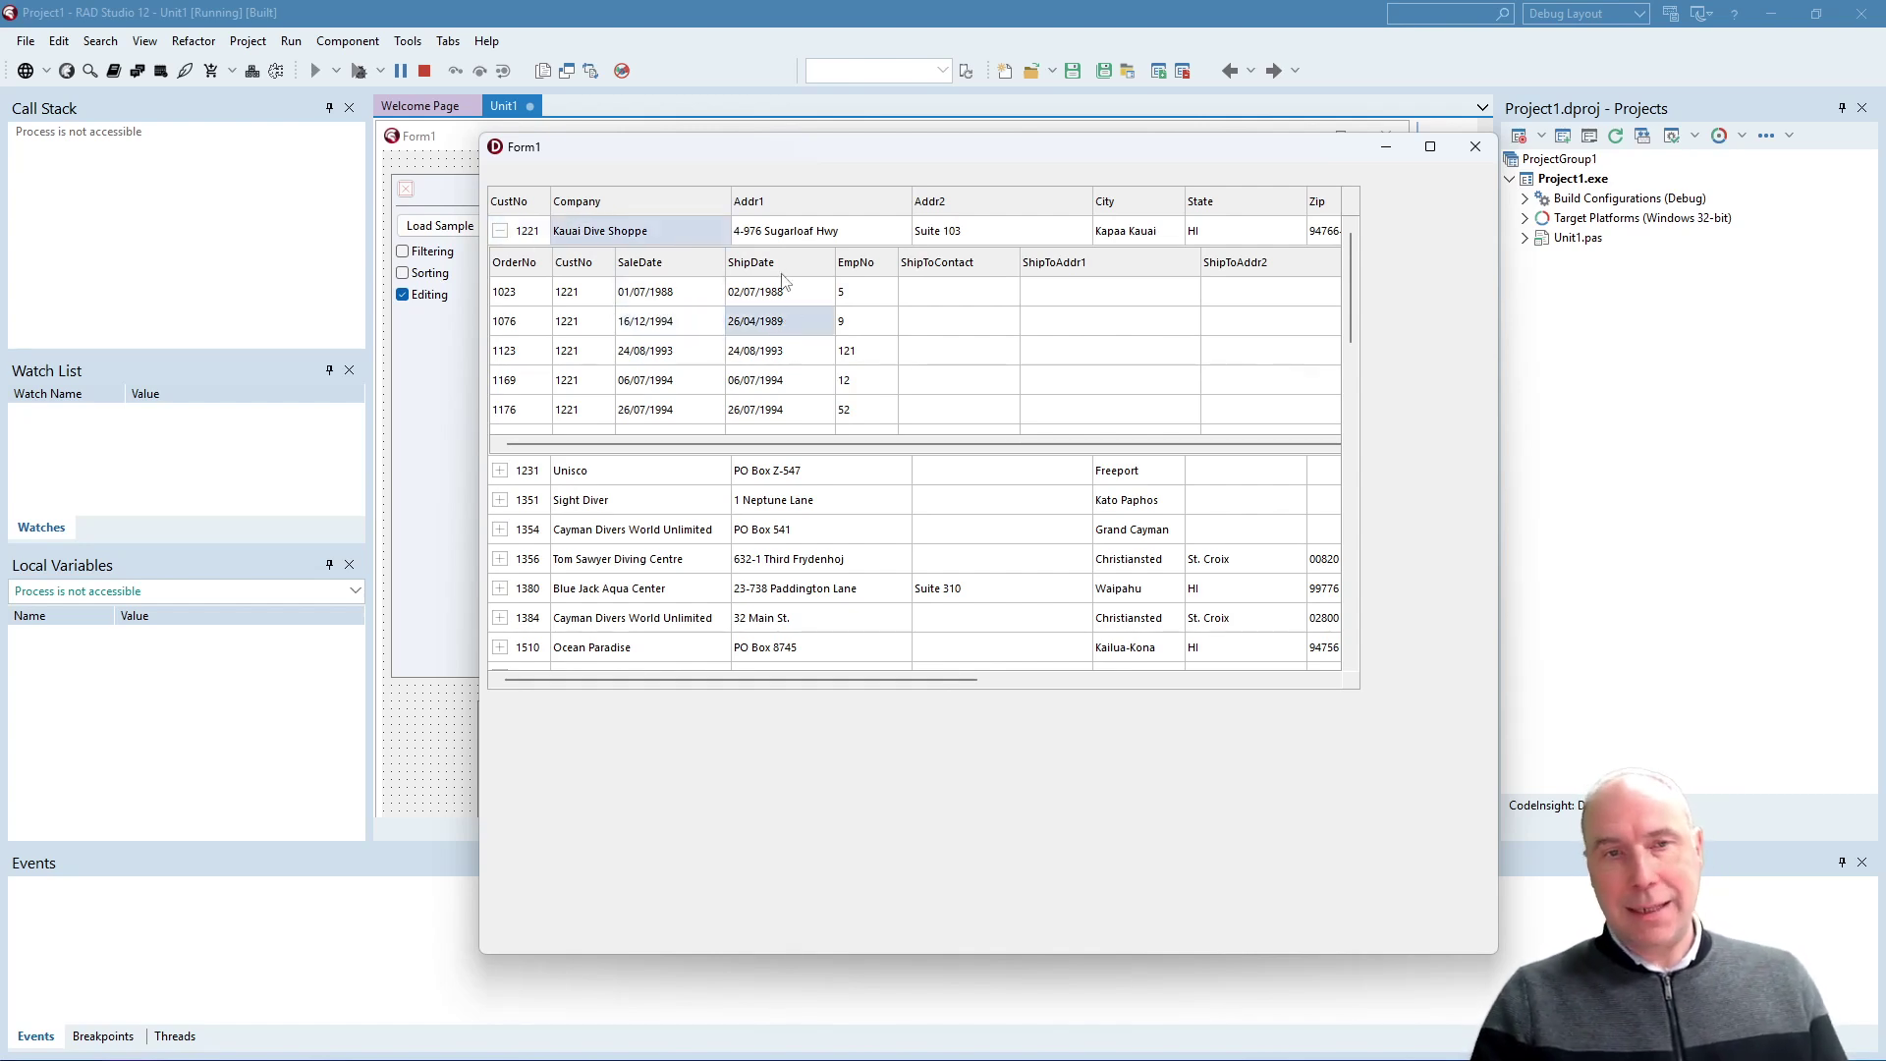
pyautogui.click(950, 231)
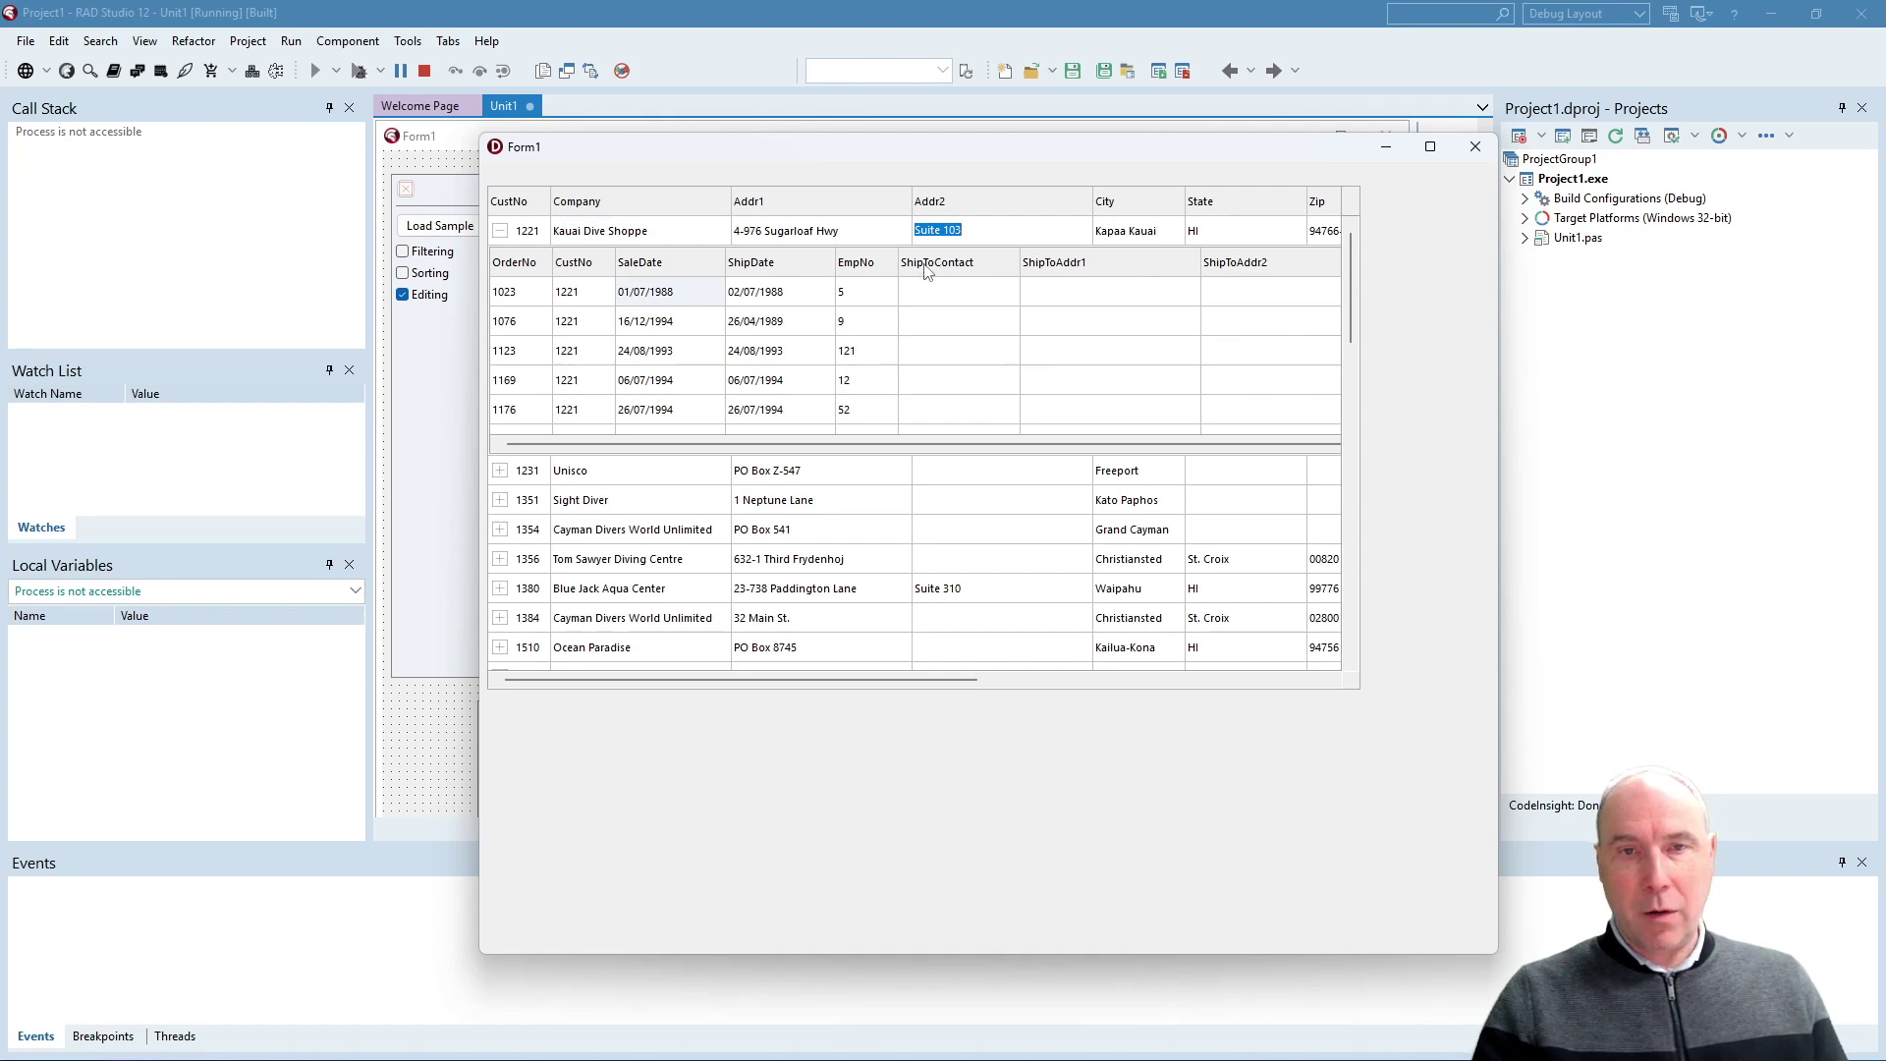
pyautogui.click(766, 322)
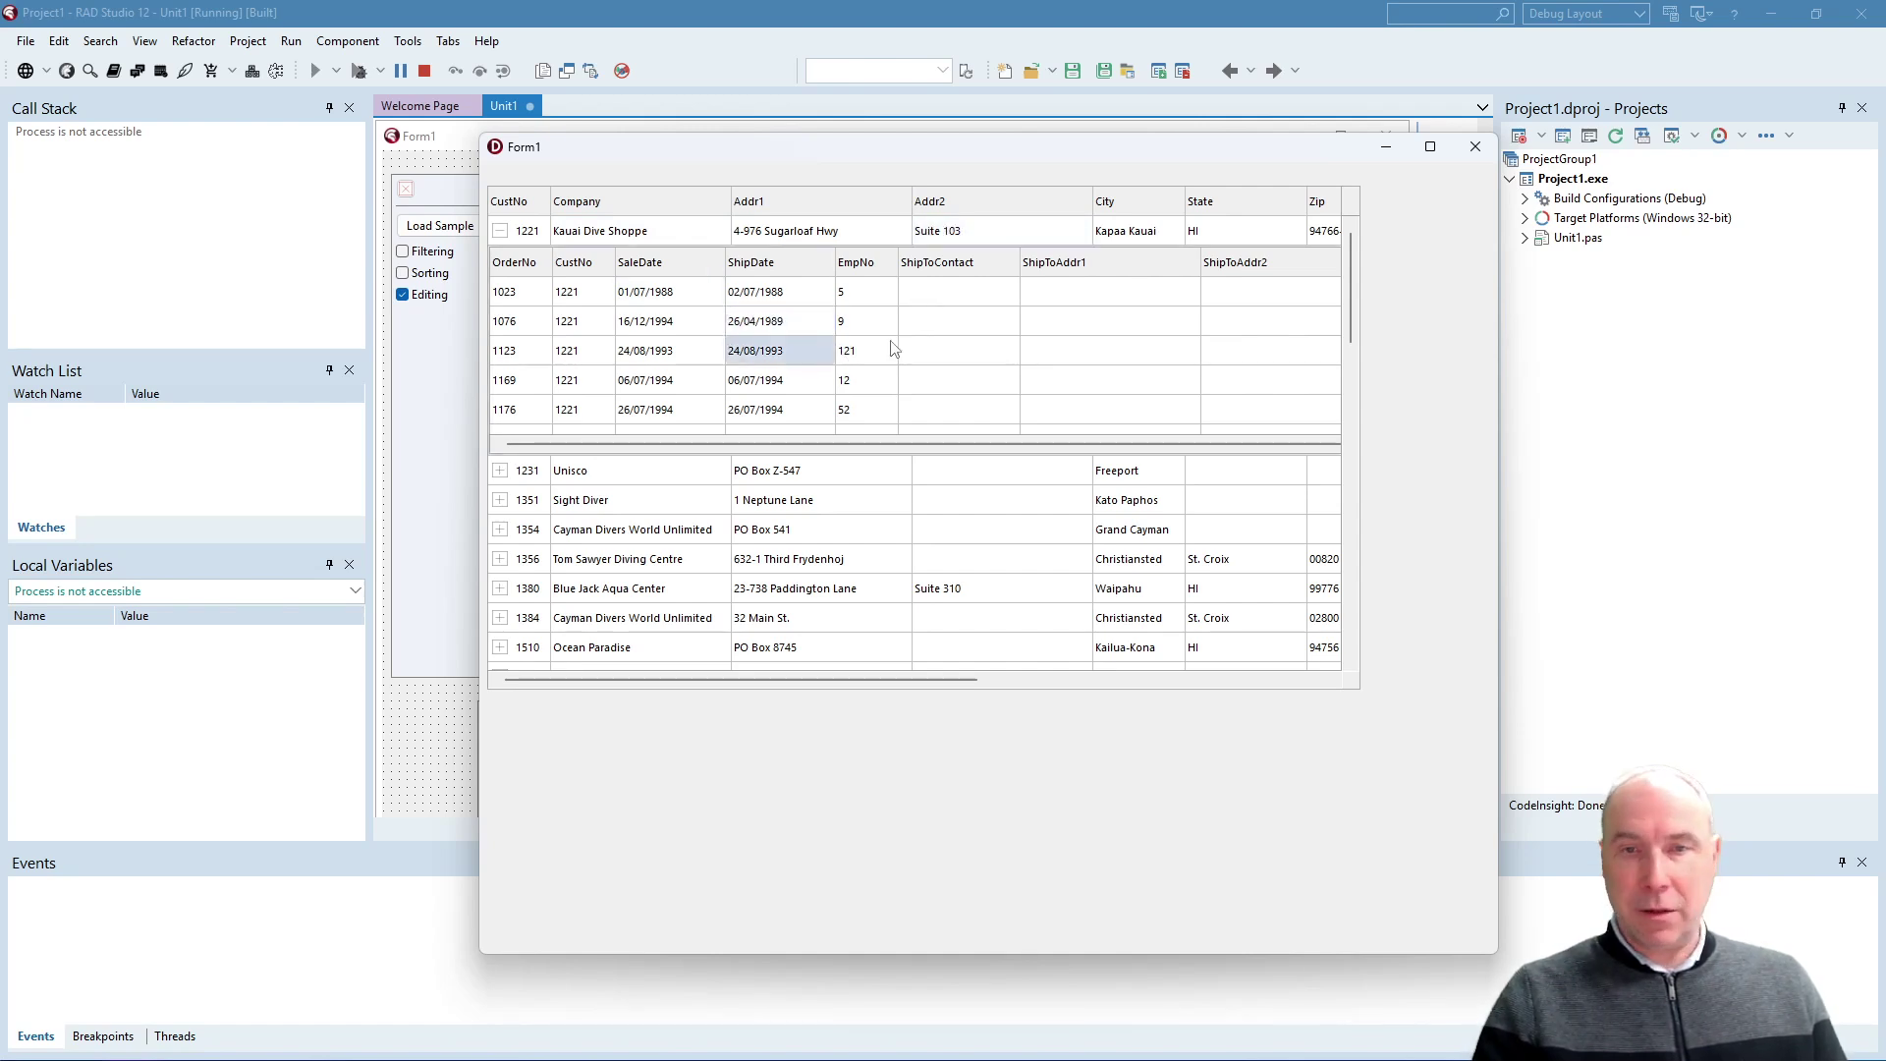